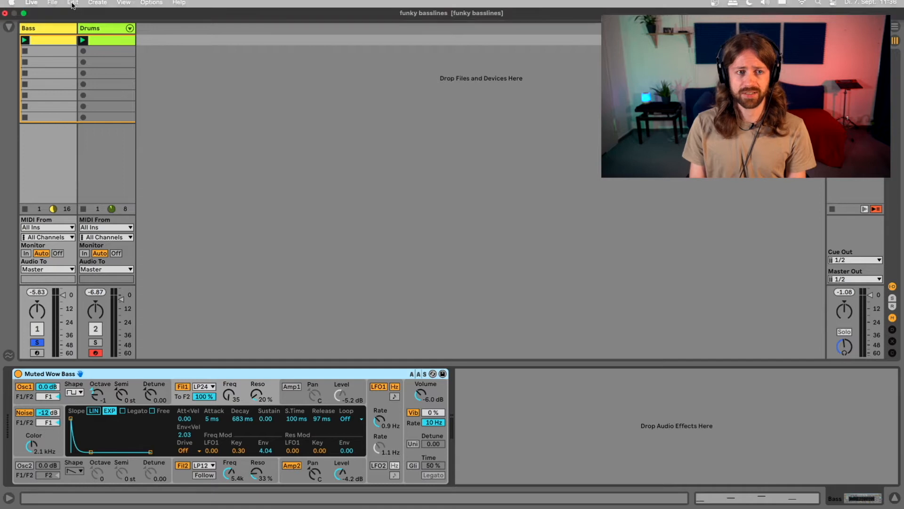
# Open the Bass clip's notes and take the Bass track out of solo to play it with the drums.
pyautogui.doubleClick(51, 40)
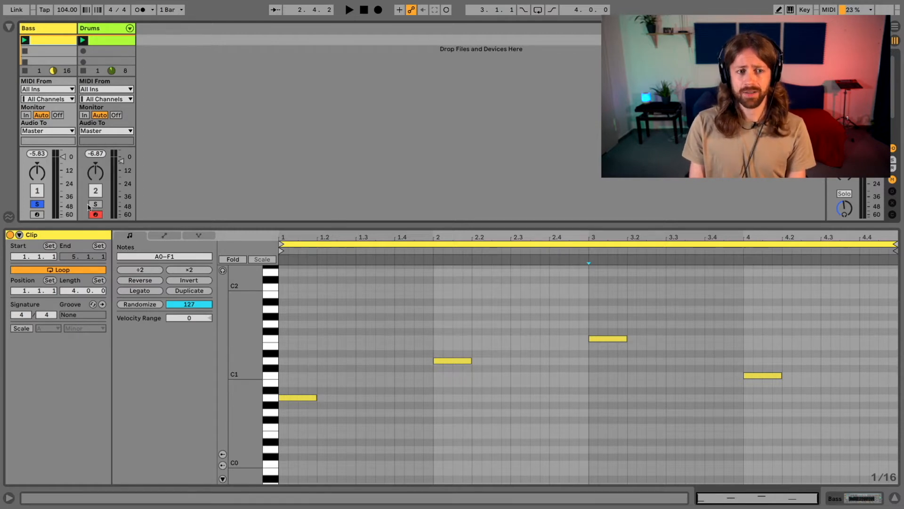
pyautogui.click(38, 203)
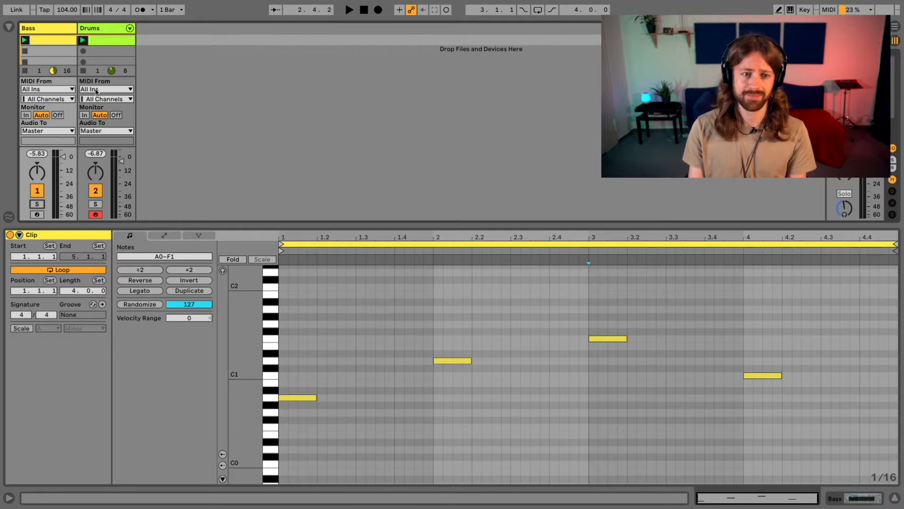
pyautogui.press('space')
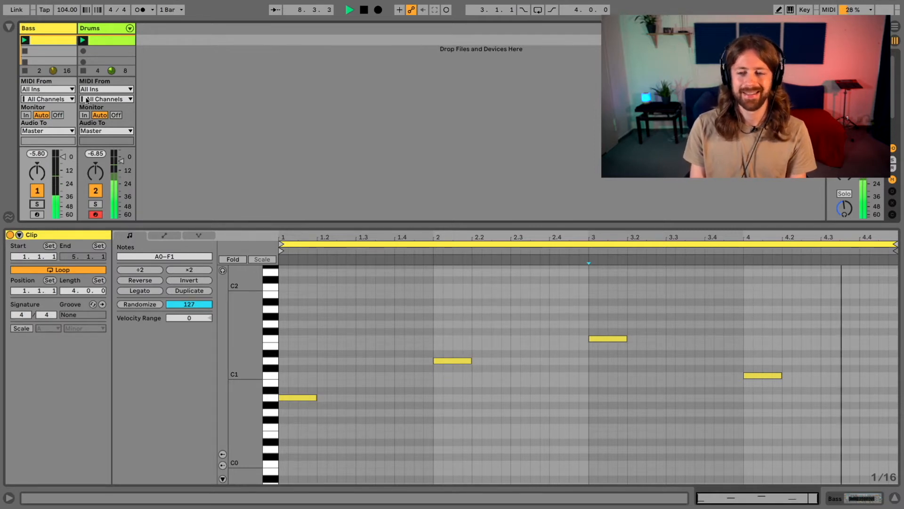
pyautogui.press('space')
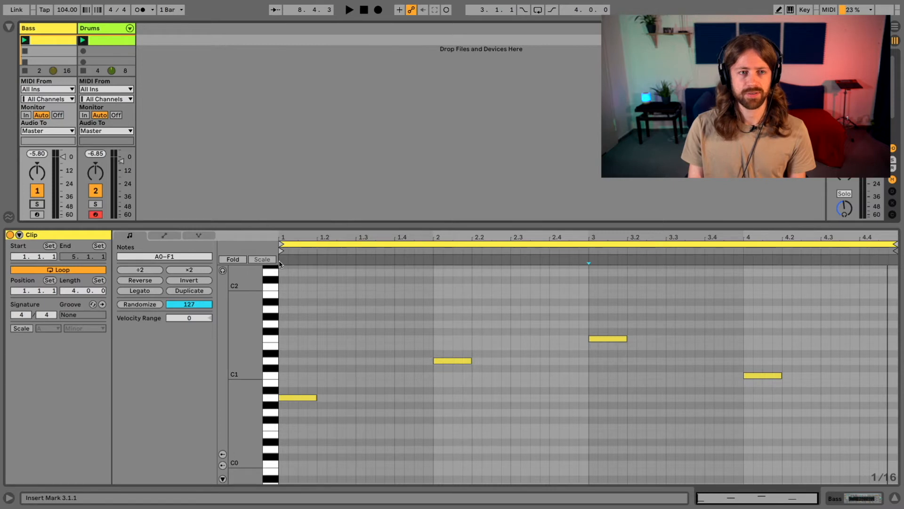
# Turn on the metronome and adjust the preview volume while the clips play.
pyautogui.click(138, 13)
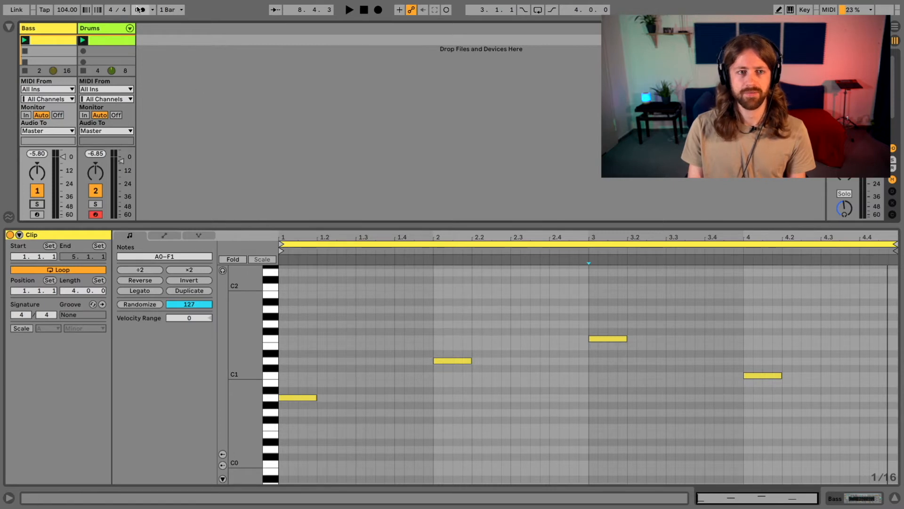
pyautogui.press('space')
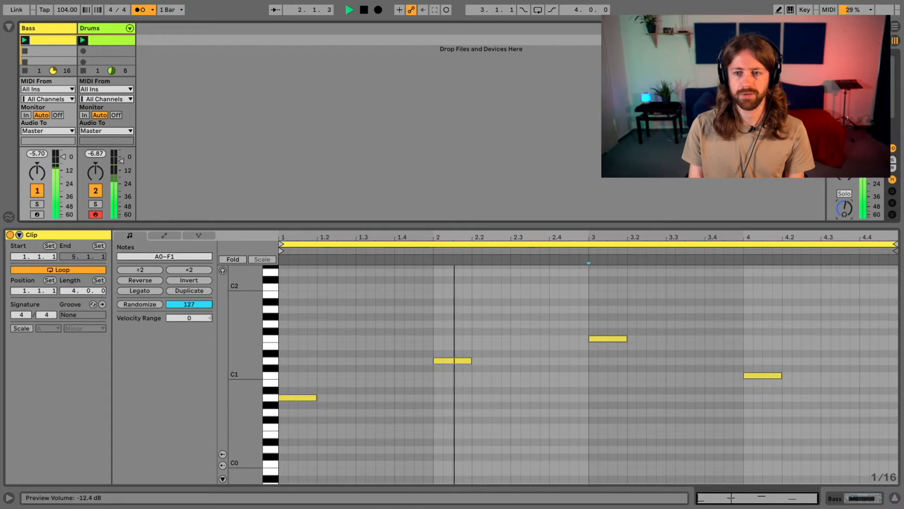
pyautogui.moveTo(847, 213); pyautogui.dragTo(847, 212)
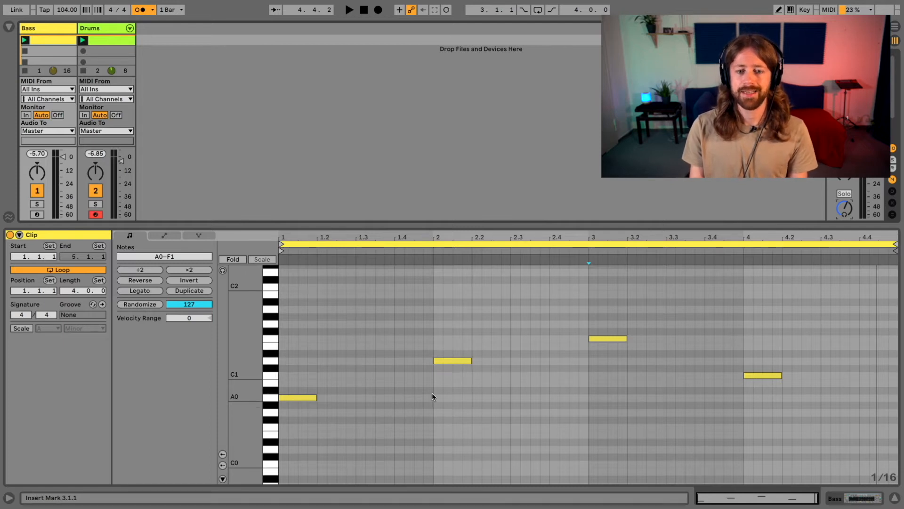
# Shift the Bass clip's D1 note one beat earlier to 1.4.1 and play the result.
pyautogui.click(460, 361)
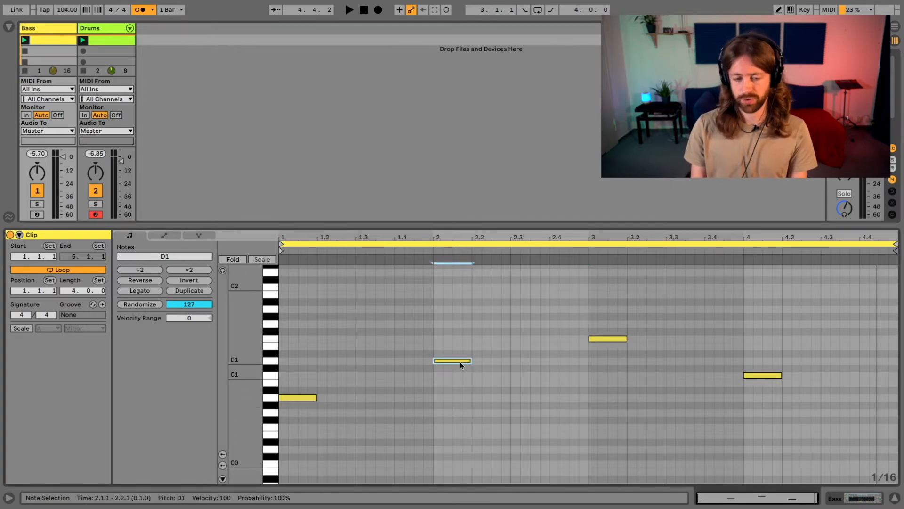
pyautogui.press('Left')
pyautogui.press('Left')
pyautogui.press('Left')
pyautogui.press('Left')
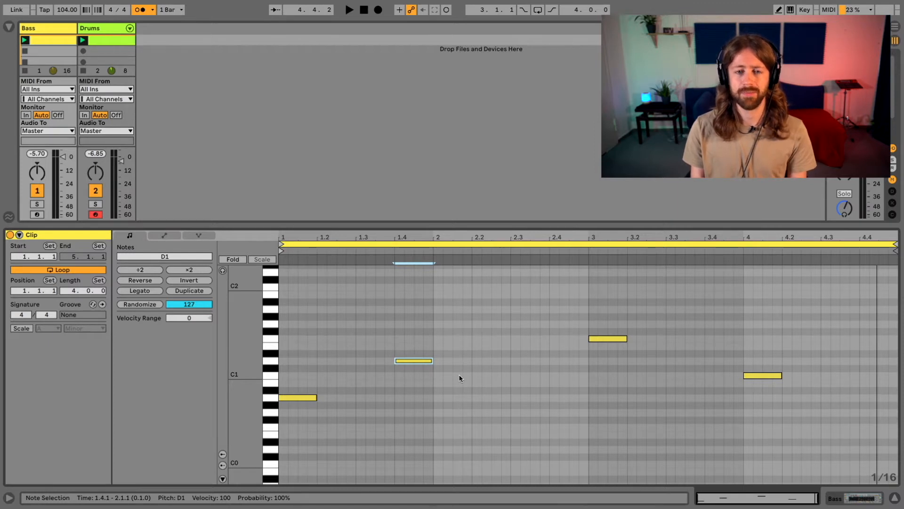
pyautogui.press('space')
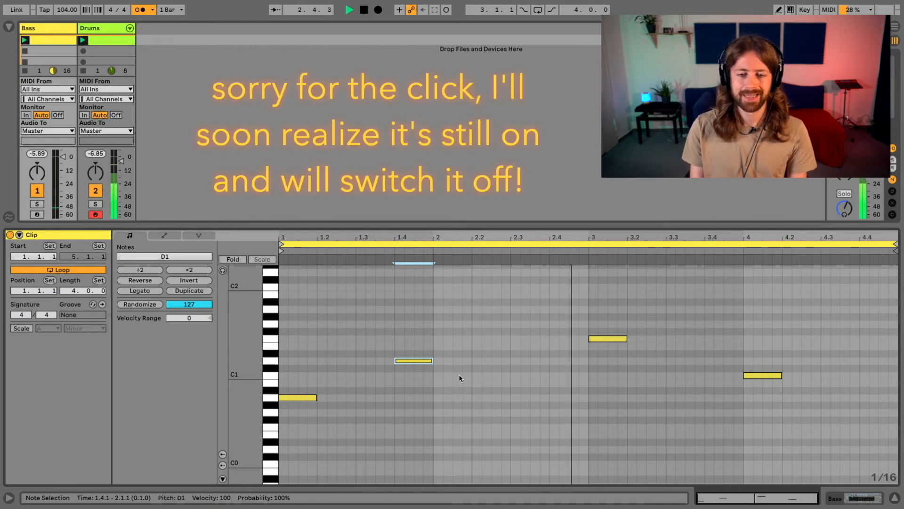
pyautogui.press('space')
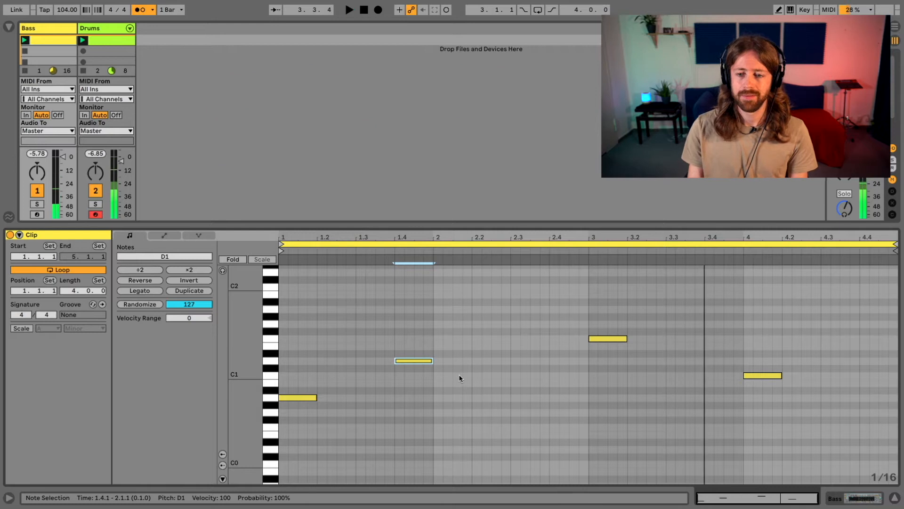
# Shift the Bass clip's C1 note one beat earlier to 3.4.1 and set the tempo to 124 BPM.
pyautogui.click(763, 376)
pyautogui.press('Left')
pyautogui.press('Left')
pyautogui.press('Left')
pyautogui.press('Left')
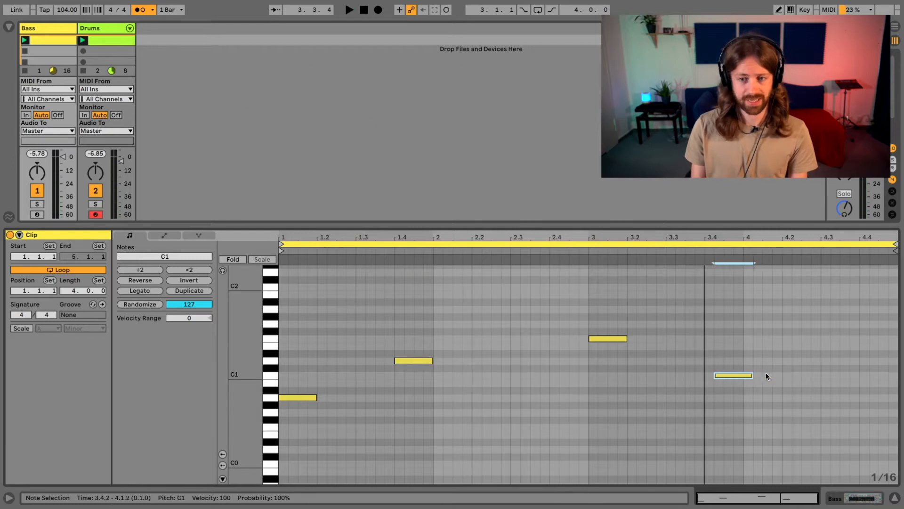
pyautogui.moveTo(71, 10); pyautogui.dragTo(71, 1)
pyautogui.press('space')
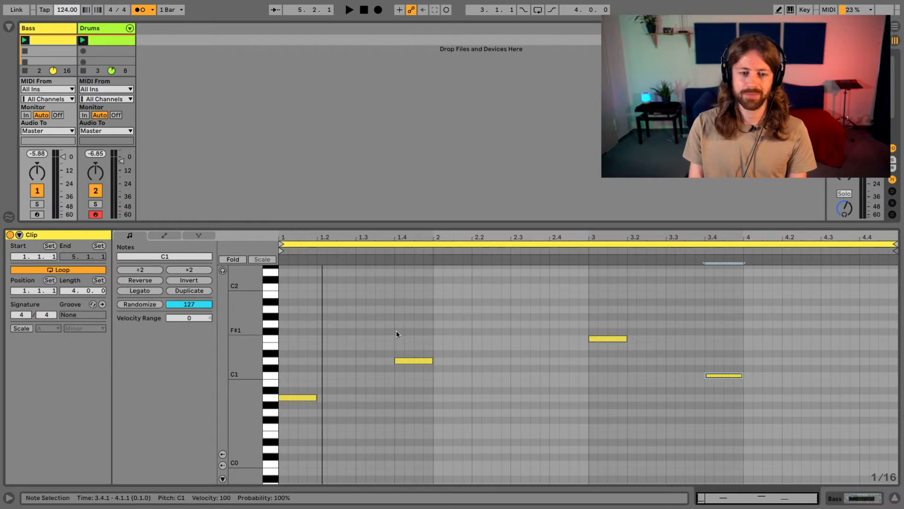
# Compare the bass note at 1.4.1 with the syncopated bass drum hit just before 2.3 in the Drums clip.
pyautogui.click(414, 361)
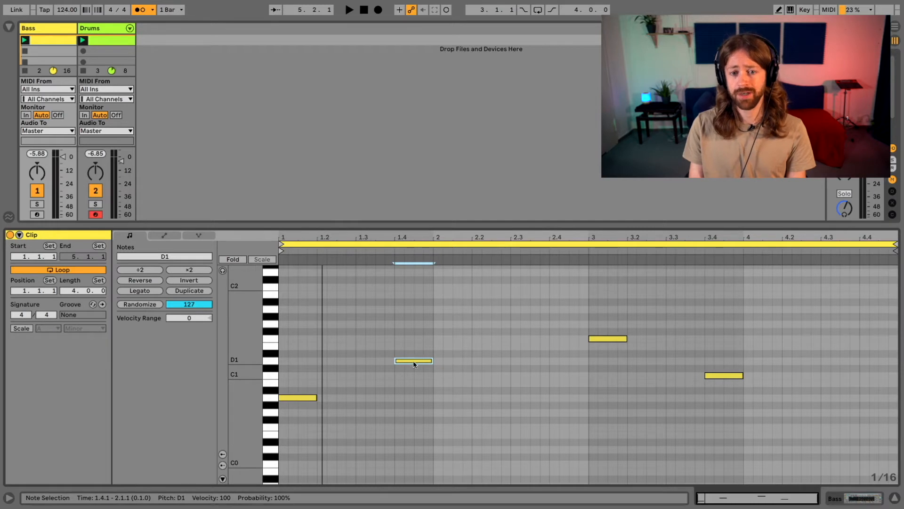
pyautogui.click(121, 44)
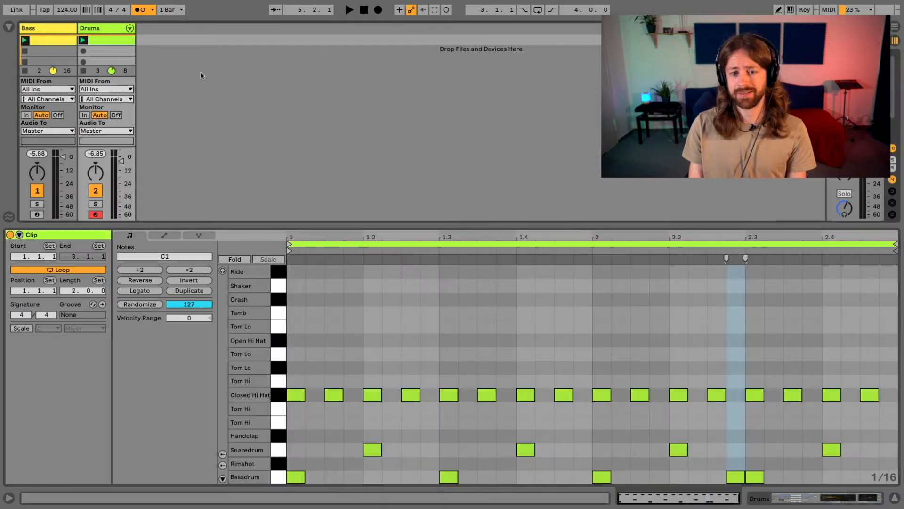
pyautogui.click(736, 478)
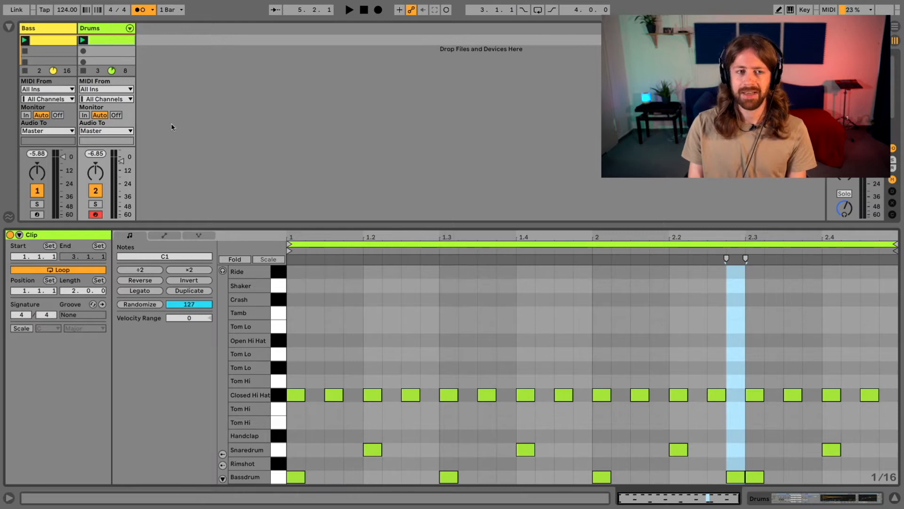
# Reopen the Bass clip and draw a quarter-note A0 at 1.3.1.
pyautogui.click(53, 42)
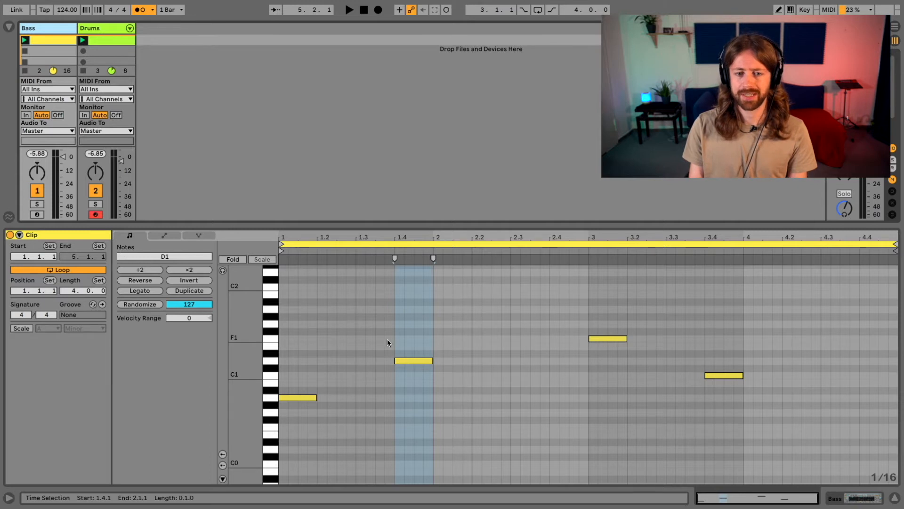
pyautogui.press('b')
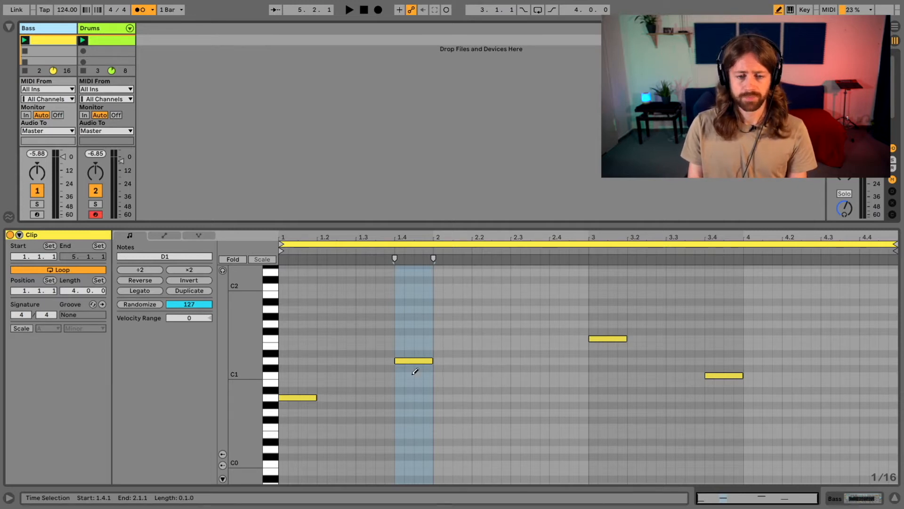
pyautogui.click(360, 397)
pyautogui.moveTo(365, 398); pyautogui.dragTo(394, 397)
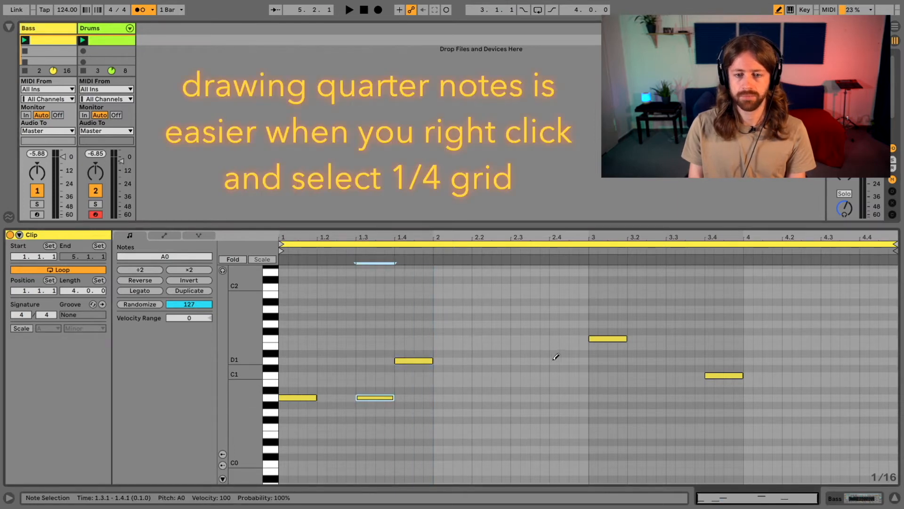
pyautogui.click(514, 361)
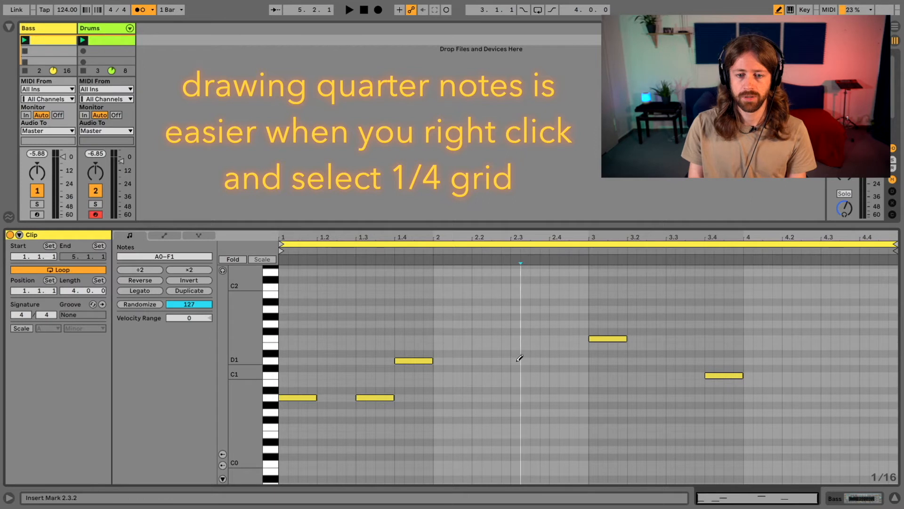
pyautogui.moveTo(519, 360); pyautogui.dragTo(539, 360)
pyautogui.click(519, 360)
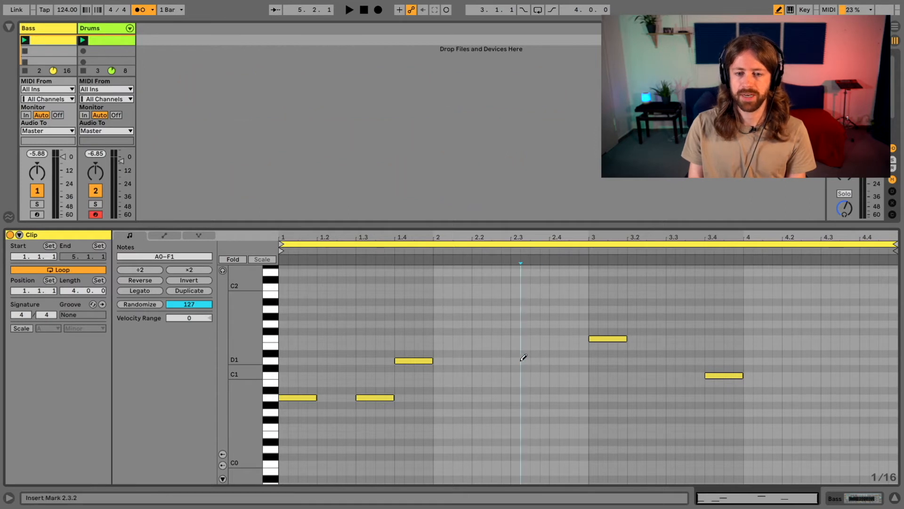
# Draw quarter notes F1 at 3.3.1 and C1 at 4.3.1 and 4.4.1, and play the bassline.
pyautogui.click(670, 338)
pyautogui.moveTo(671, 338); pyautogui.dragTo(705, 338)
pyautogui.click(825, 375)
pyautogui.moveTo(825, 375); pyautogui.dragTo(896, 375)
pyautogui.click(864, 375)
pyautogui.press('space')
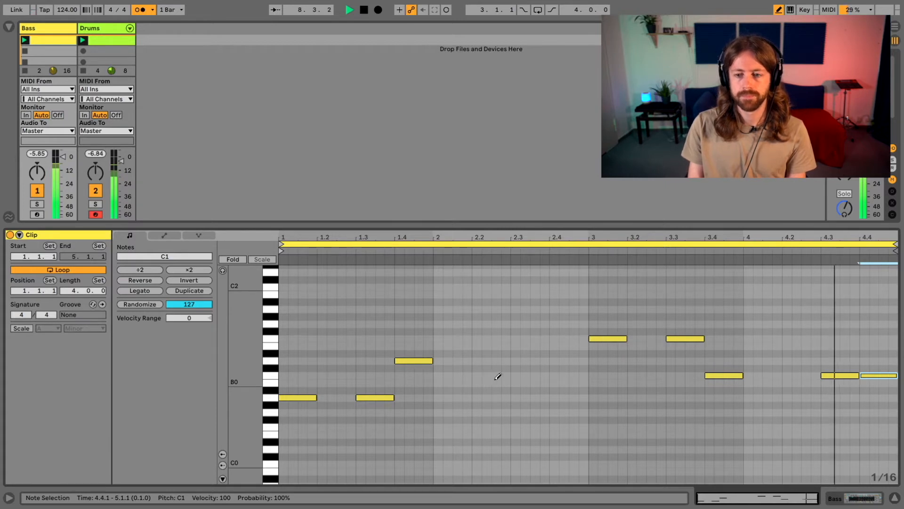
pyautogui.press('space')
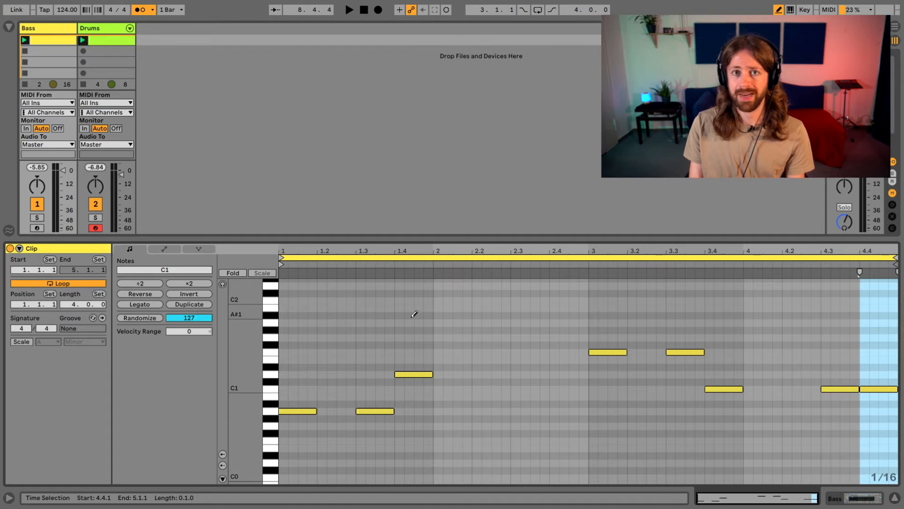
# Replace the C1 note at 4.4.1 with a quarter-note A#0 and play the bassline.
pyautogui.click(867, 389)
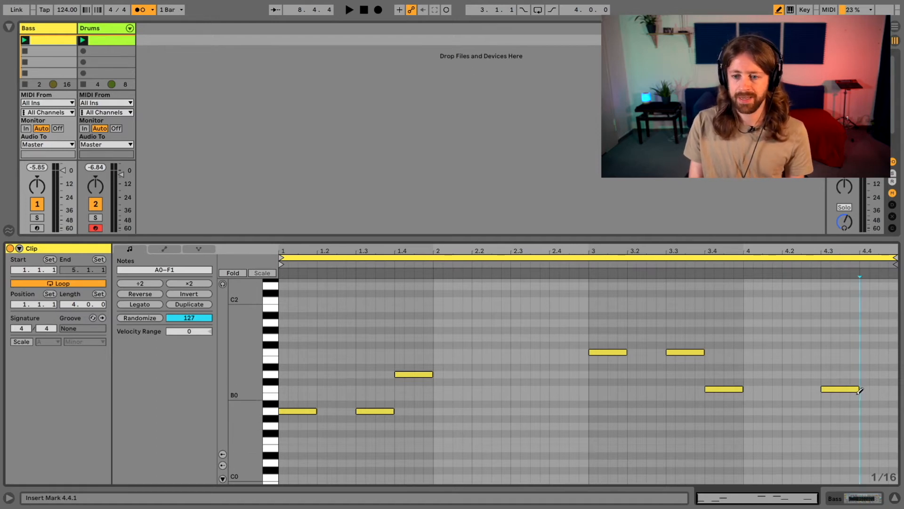
pyautogui.moveTo(865, 404); pyautogui.dragTo(897, 404)
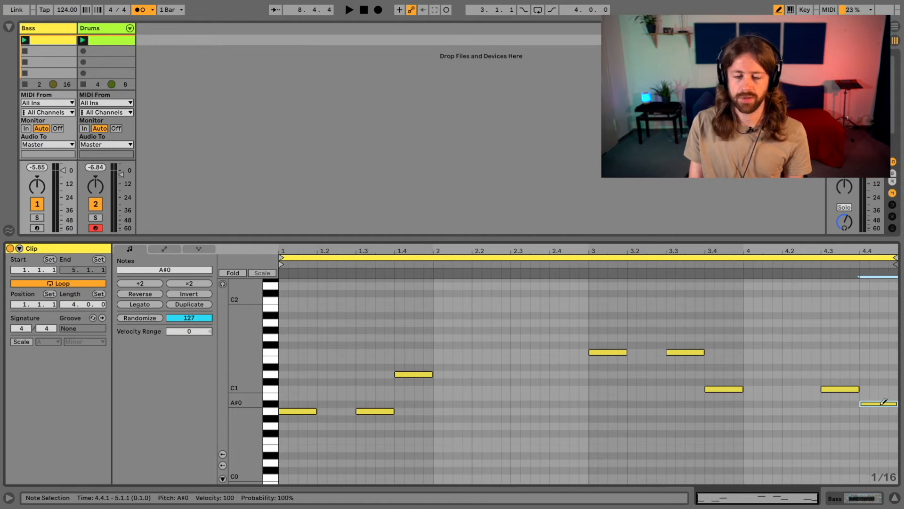
pyautogui.press('space')
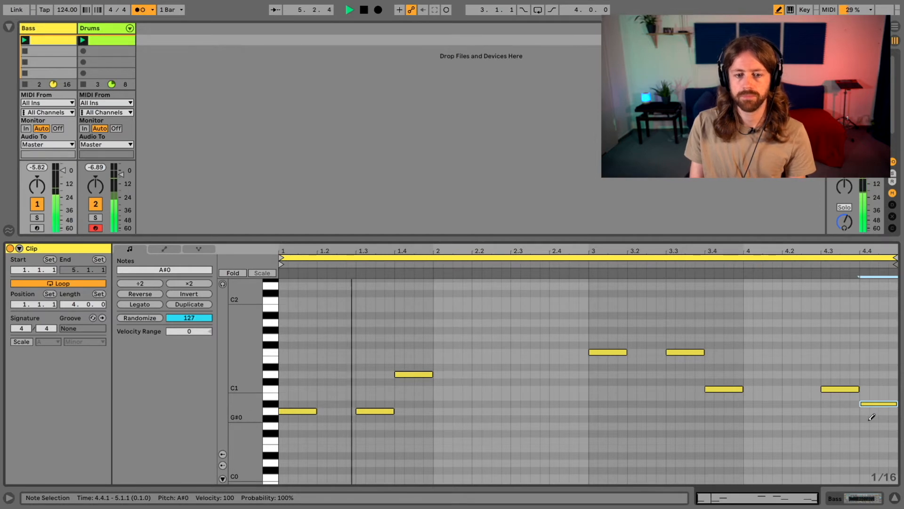
# Transpose the last note at 4.4.1 down to G#0 and play the bassline.
pyautogui.press('b')
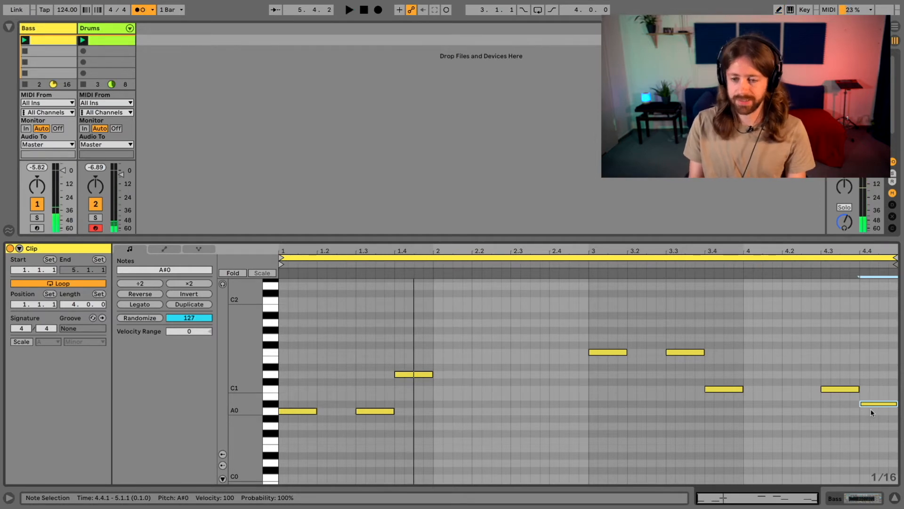
pyautogui.moveTo(871, 405); pyautogui.dragTo(871, 411)
pyautogui.press('Down')
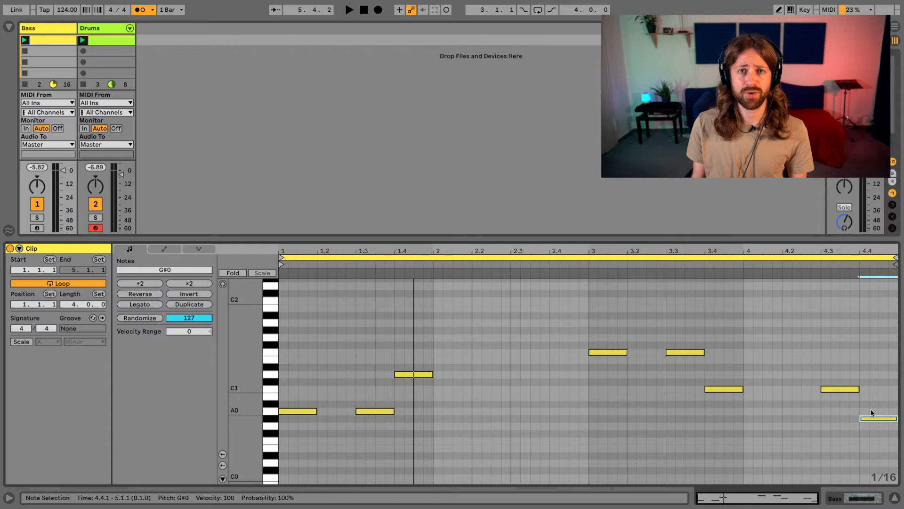
pyautogui.press('space')
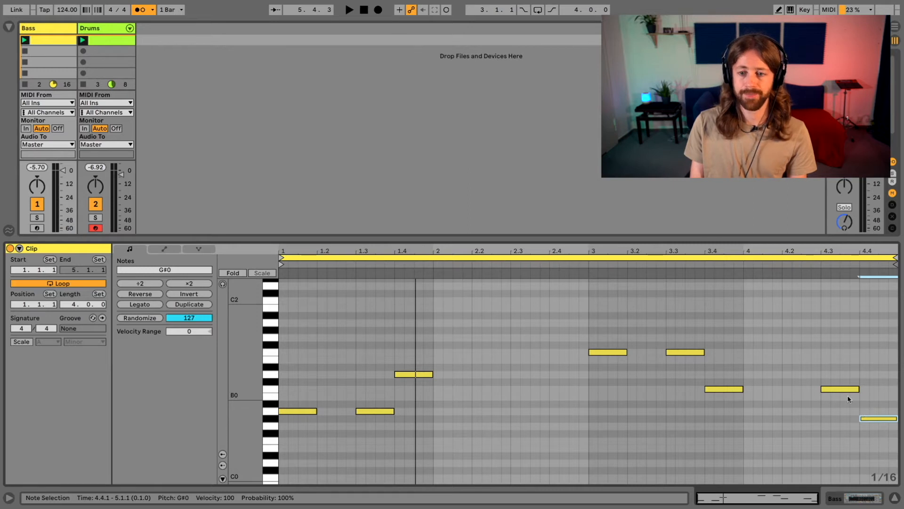
# Delete the bass notes at 4.3.1 and 4.4.1.
pyautogui.doubleClick(842, 390)
pyautogui.click(877, 419)
pyautogui.doubleClick(877, 419)
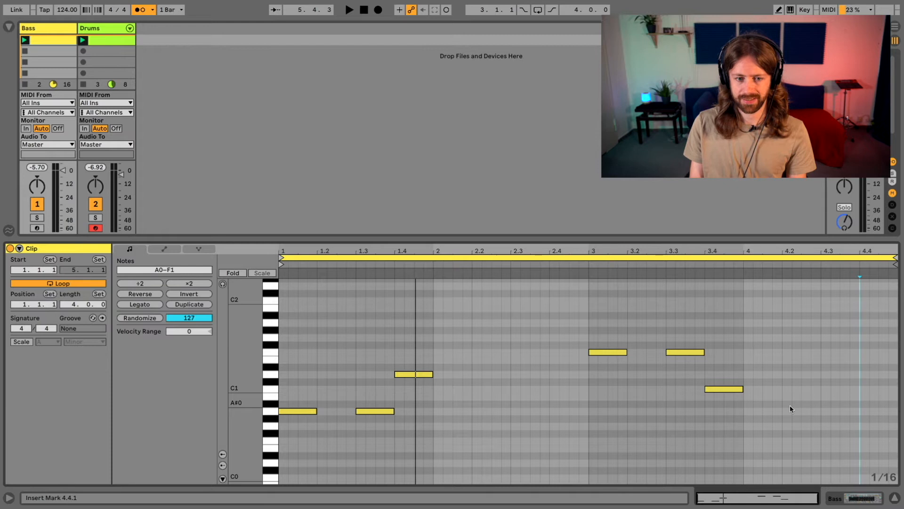
# Draw a descending quarter-note run of C1 at 4.2.1, B0 at 4.3.1 and A#0 at 4.4.1, and play it.
pyautogui.press('b')
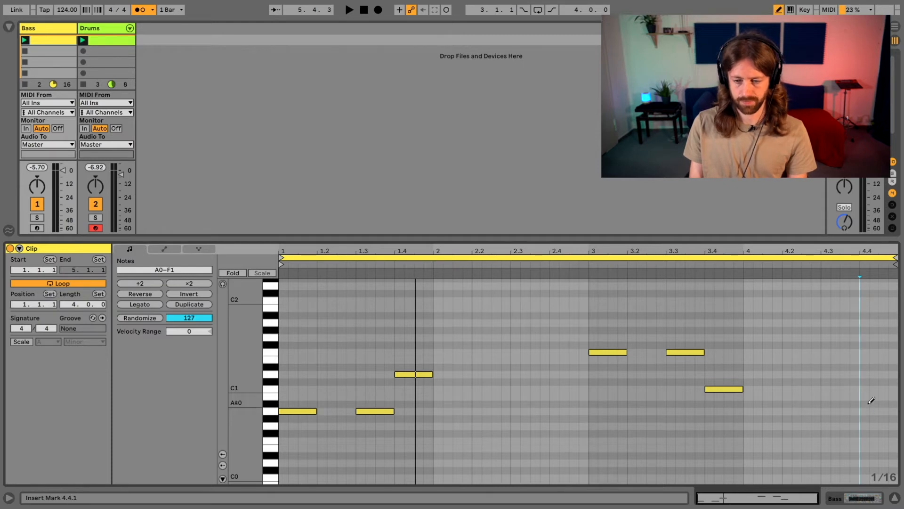
pyautogui.click(866, 403)
pyautogui.moveTo(867, 404); pyautogui.dragTo(897, 404)
pyautogui.click(829, 397)
pyautogui.moveTo(826, 397); pyautogui.dragTo(858, 397)
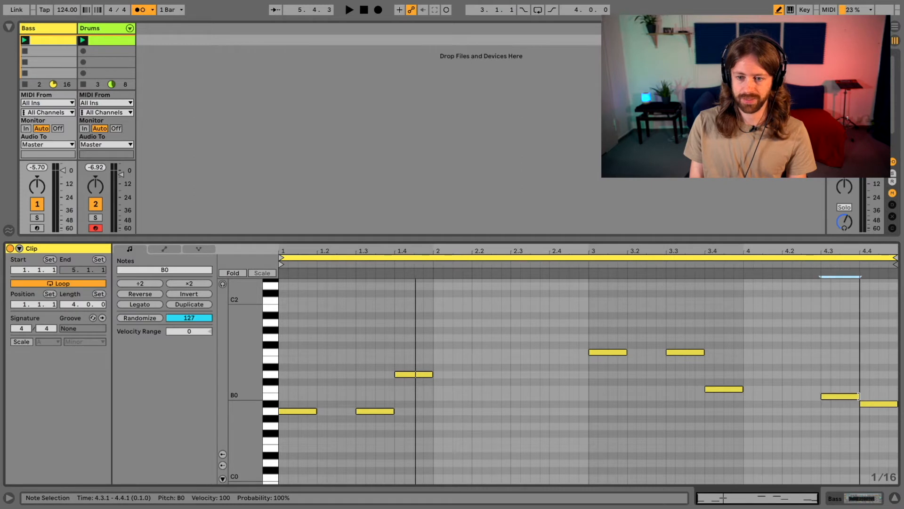
pyautogui.click(787, 396)
pyautogui.moveTo(789, 396)
pyautogui.mouseDown()
pyautogui.moveTo(820, 396)
pyautogui.moveTo(806, 388)
pyautogui.moveTo(820, 388)
pyautogui.mouseUp()
pyautogui.click(789, 395)
pyautogui.click(789, 388)
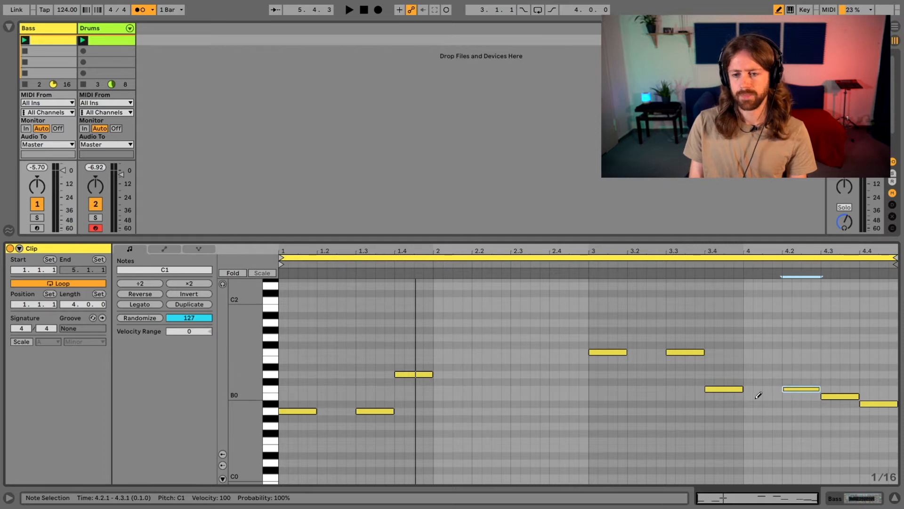
pyautogui.press('space')
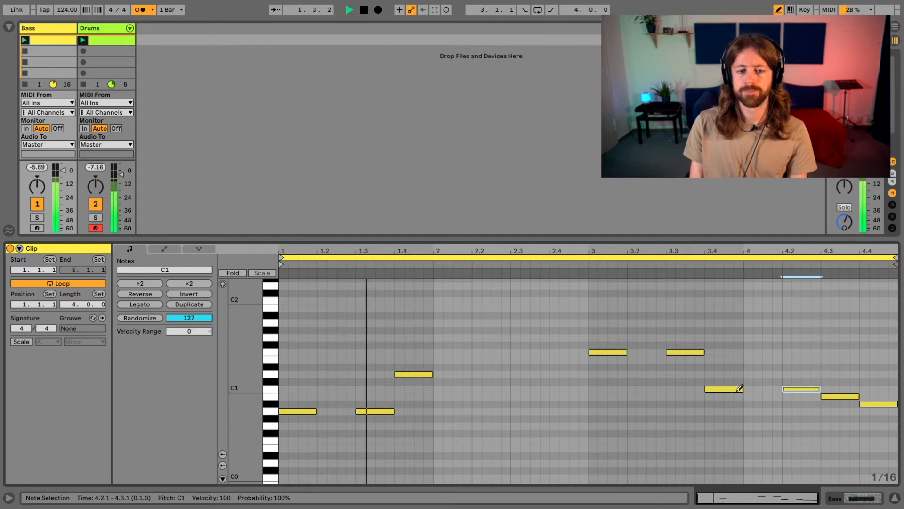
pyautogui.press('space')
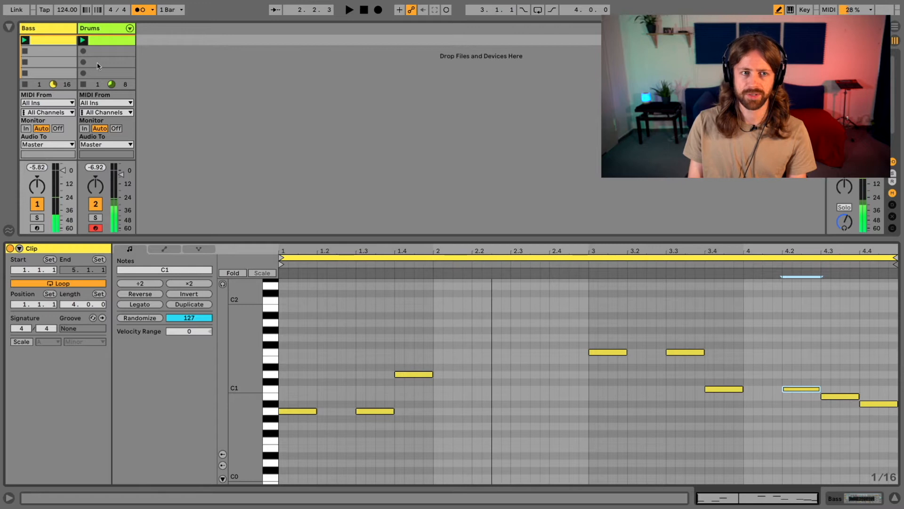
# Play back the bassline with the descending run in bar 4, then stop playback.
pyautogui.press('space')
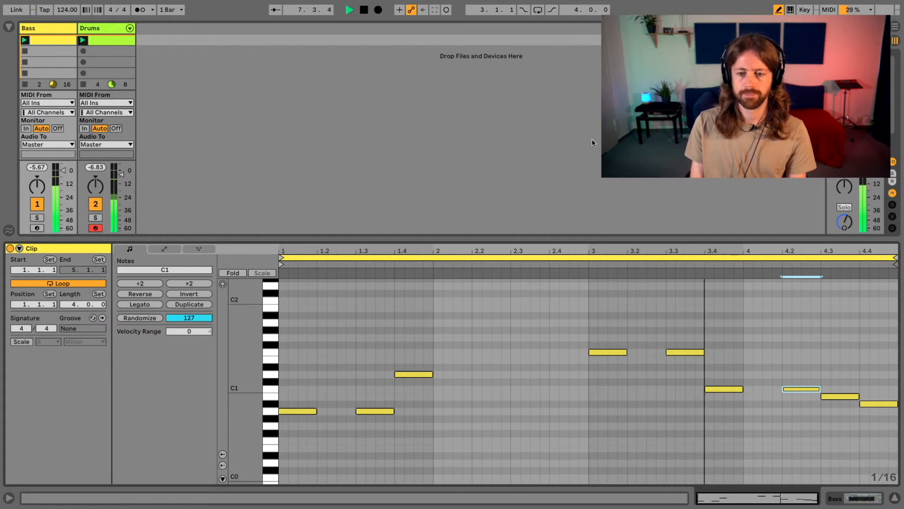
pyautogui.press('space')
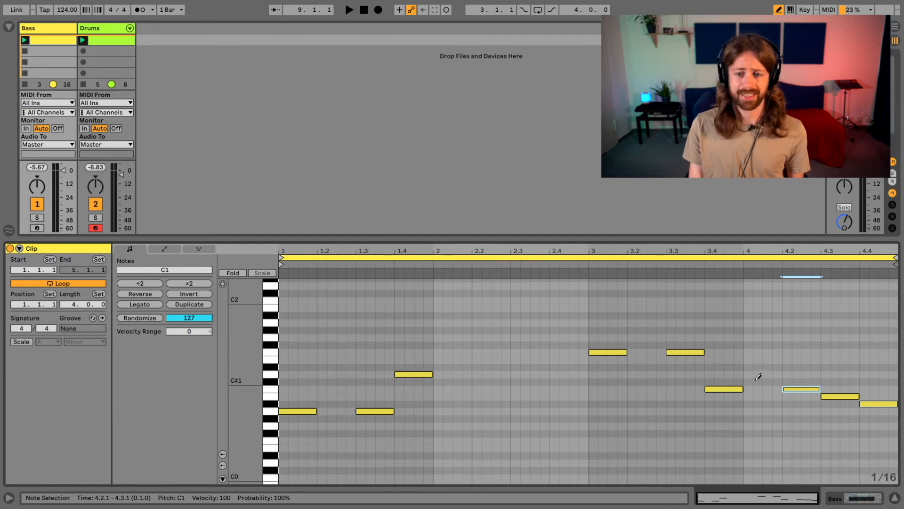
# Strip the bass clip back to four quarter-note roots on the downbeats: A0, D1, F1 and C1 in bars 1 to 4.
pyautogui.click(713, 388)
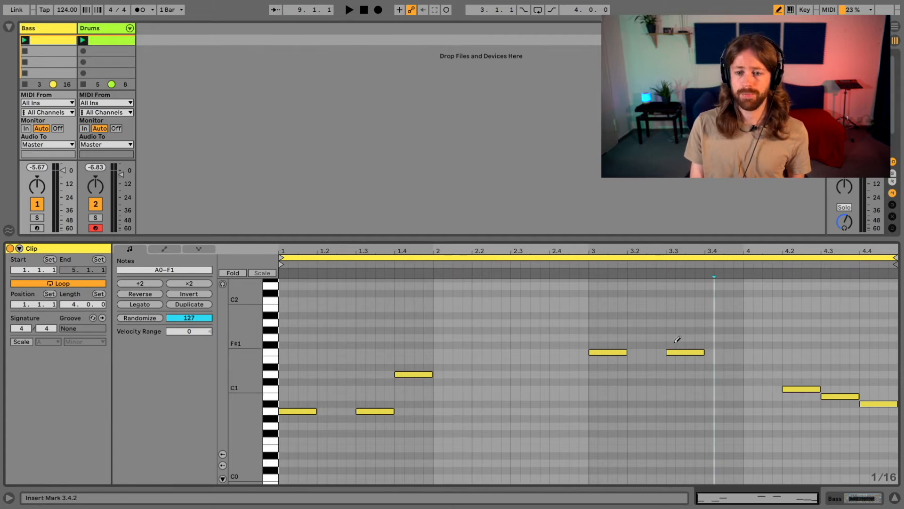
pyautogui.hotkey('ctrl', 'z')
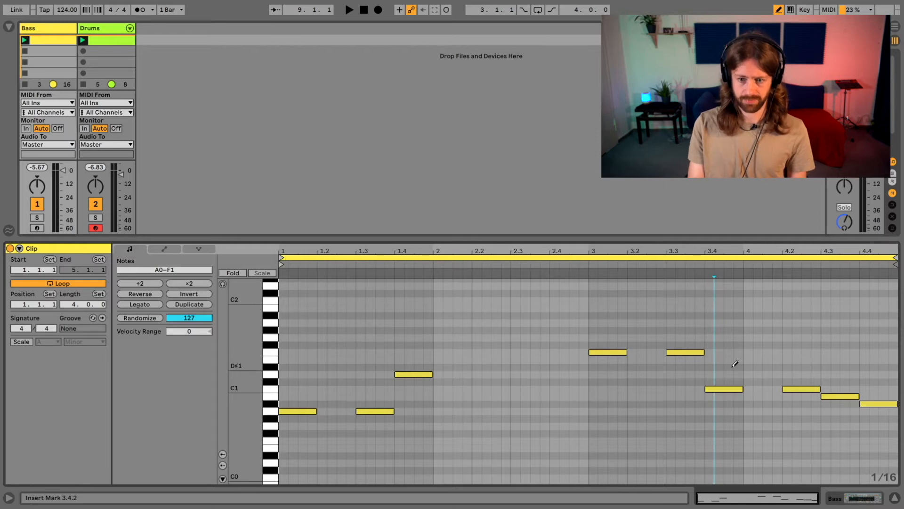
pyautogui.click(673, 351)
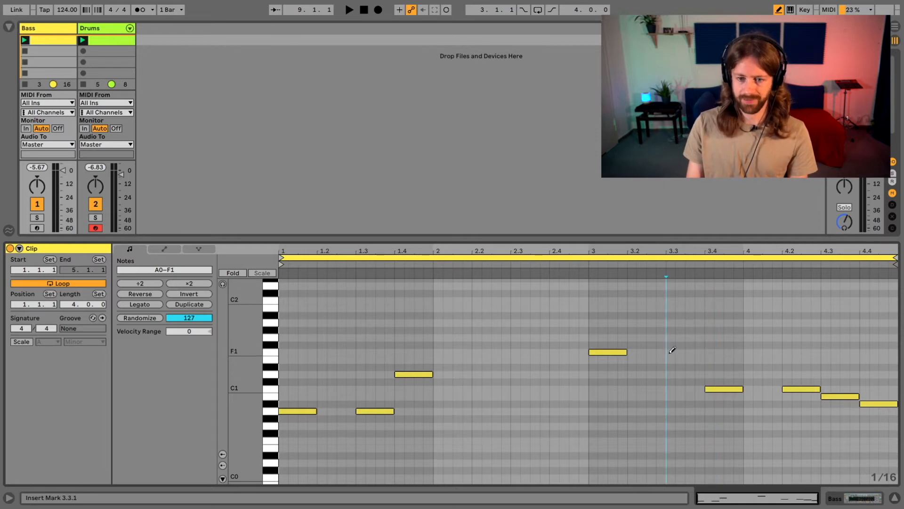
pyautogui.press('b')
pyautogui.moveTo(783, 369); pyautogui.dragTo(873, 419)
pyautogui.press('Delete')
pyautogui.moveTo(414, 375); pyautogui.dragTo(451, 380)
pyautogui.click(380, 411)
pyautogui.press('Delete')
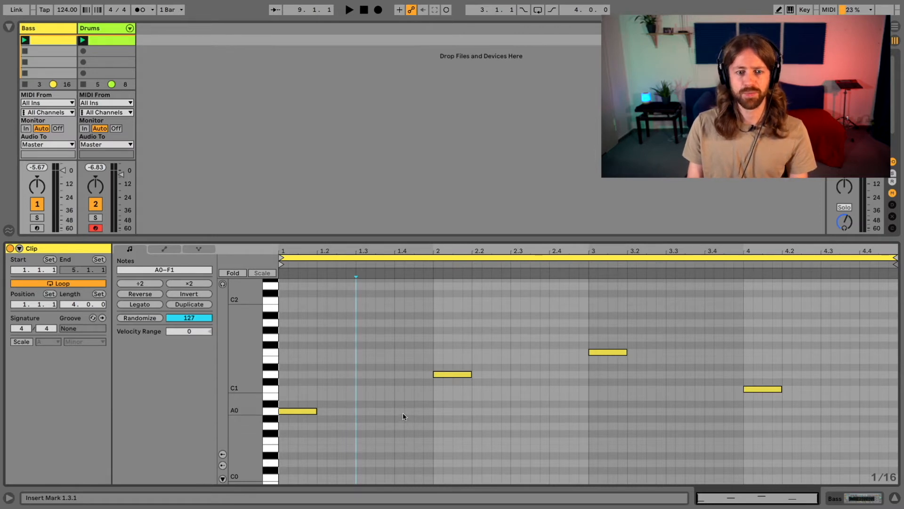
# Draw an ascending quarter-note run of B0 at 1.2.1, C1 at 1.3.1 and C#1 at 1.4.1.
pyautogui.press('b')
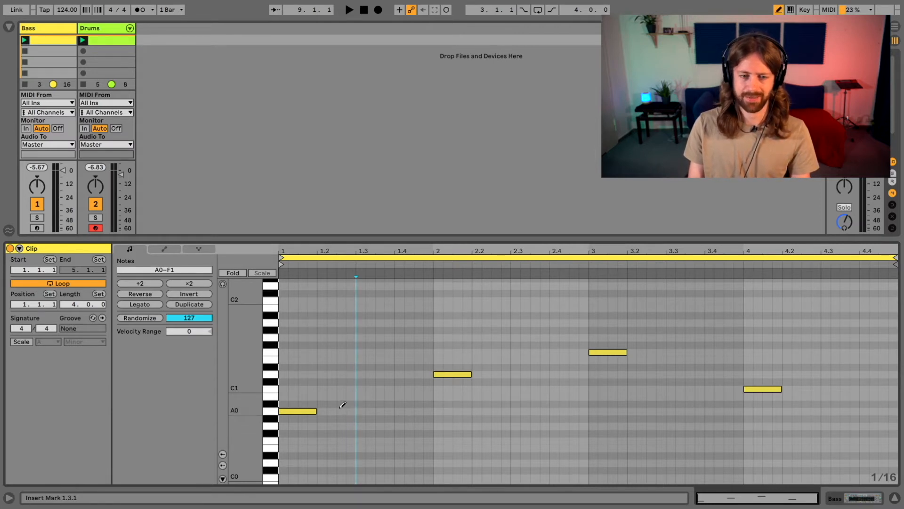
pyautogui.click(404, 381)
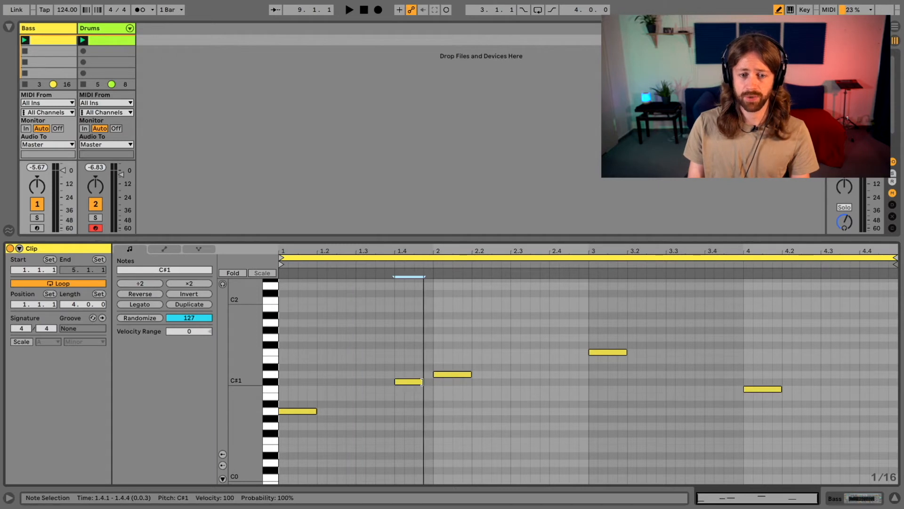
pyautogui.moveTo(360, 389); pyautogui.dragTo(395, 388)
pyautogui.moveTo(321, 396); pyautogui.dragTo(356, 396)
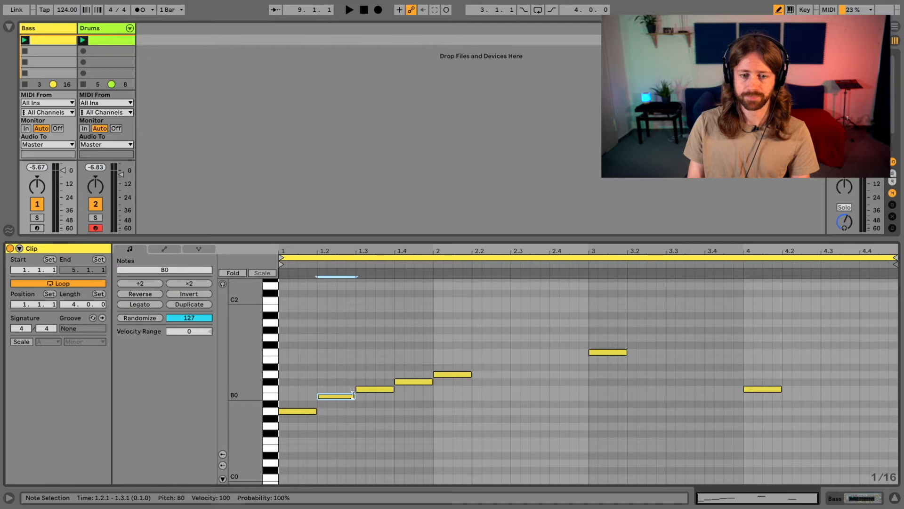
# Try quarter-note approach notes D#1 at 2.3.1 and E1 at 2.4.1, and remove them again.
pyautogui.moveTo(552, 359); pyautogui.dragTo(587, 360)
pyautogui.click(516, 367)
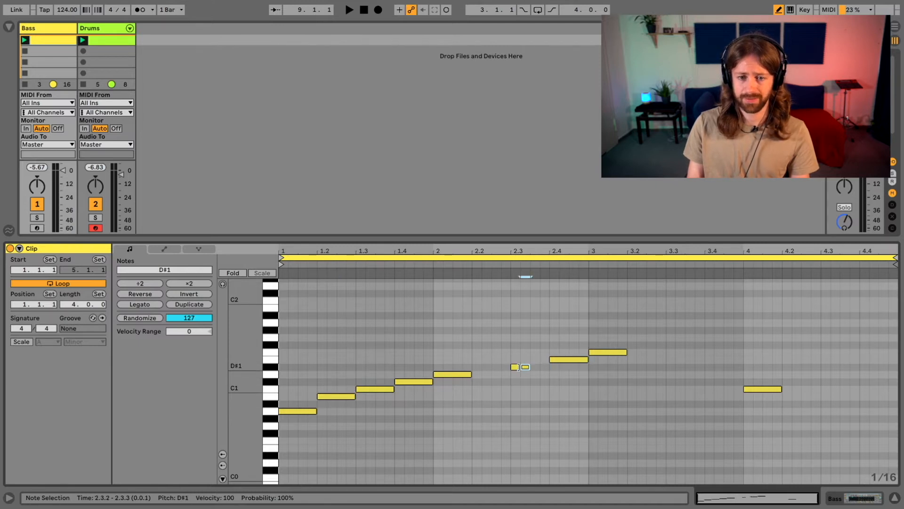
pyautogui.moveTo(519, 366); pyautogui.dragTo(550, 366)
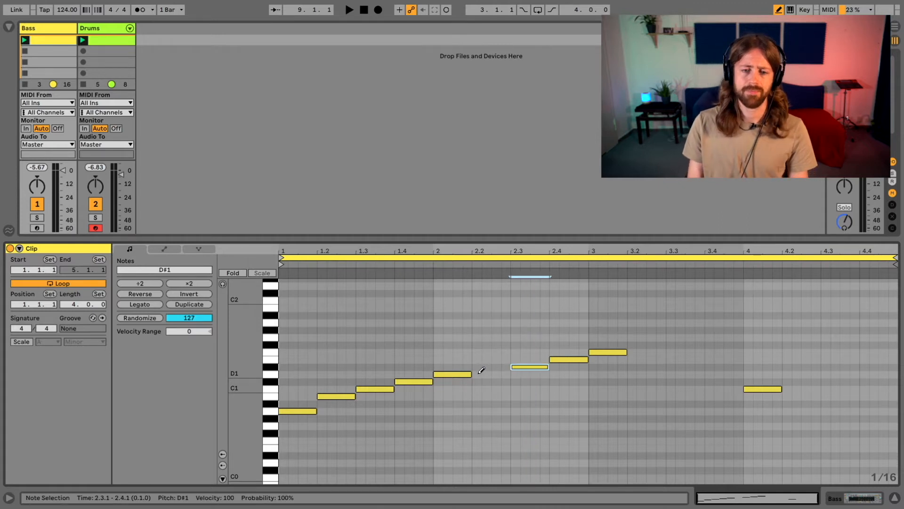
pyautogui.hotkey('ctrl', 'z')
pyautogui.click(560, 356)
pyautogui.click(515, 366)
# Draw quarter notes F#1 at 2.4.1, G1 at 2.3.1 and G#1 at 2.2.1, descending towards the F1 in bar 3.
pyautogui.click(555, 343)
pyautogui.hotkey('shift', 'Right')
pyautogui.hotkey('shift', 'Right')
pyautogui.hotkey('shift', 'Right')
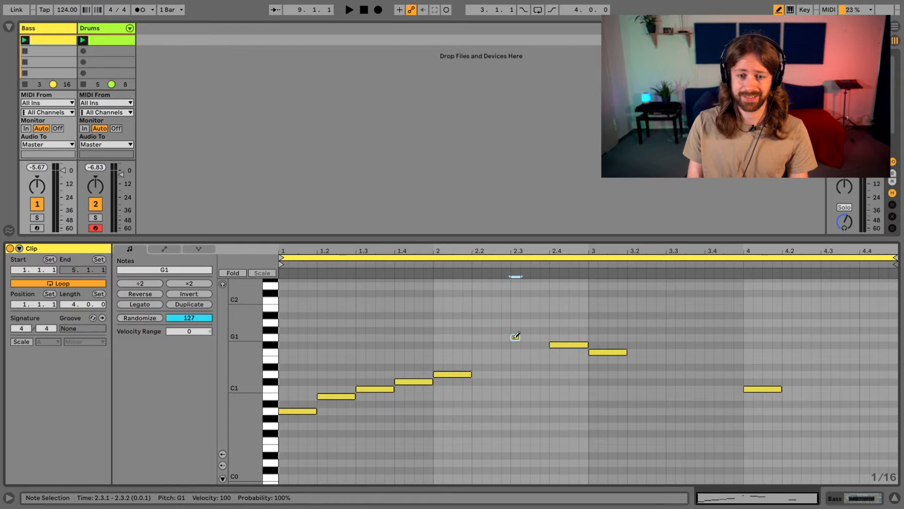
pyautogui.click(515, 337)
pyautogui.hotkey('shift', 'Right')
pyautogui.hotkey('shift', 'Right')
pyautogui.hotkey('shift', 'Right')
pyautogui.click(475, 330)
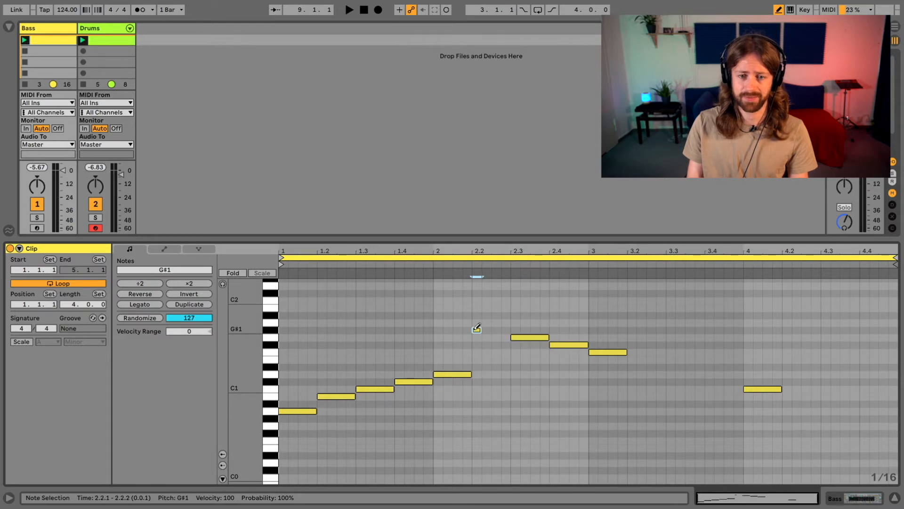
pyautogui.hotkey('shift', 'Right')
pyautogui.hotkey('shift', 'Right')
pyautogui.hotkey('shift', 'Right')
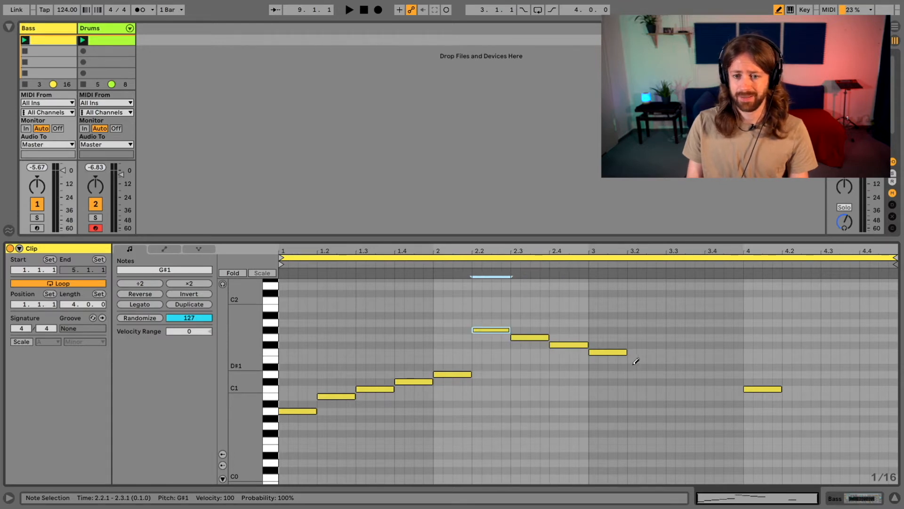
# Draw a descending quarter-note run of E1 at 3.2.1, D#1 at 3.3.1 and D1 at 3.4.1.
pyautogui.click(632, 360)
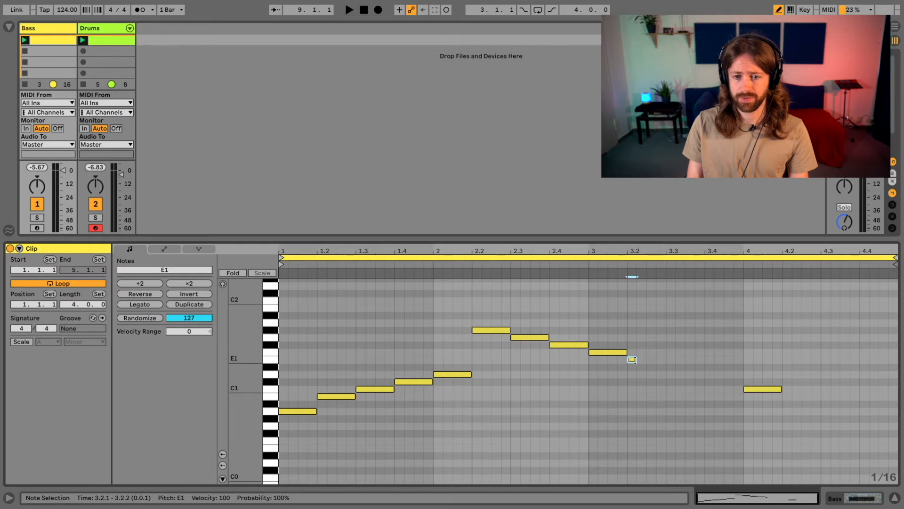
pyautogui.hotkey('shift', 'Right')
pyautogui.hotkey('shift', 'Right')
pyautogui.hotkey('shift', 'Right')
pyautogui.click(671, 367)
pyautogui.hotkey('shift', 'Right')
pyautogui.hotkey('shift', 'Right')
pyautogui.hotkey('shift', 'Right')
pyautogui.click(709, 373)
pyautogui.hotkey('shift', 'Right')
pyautogui.hotkey('shift', 'Right')
pyautogui.hotkey('shift', 'Right')
# Transpose the three notes from 3.2.1 to 3.4.1 down one semitone.
pyautogui.press('b')
pyautogui.moveTo(736, 389)
pyautogui.mouseDown()
pyautogui.moveTo(624, 343)
pyautogui.moveTo(645, 340)
pyautogui.mouseUp()
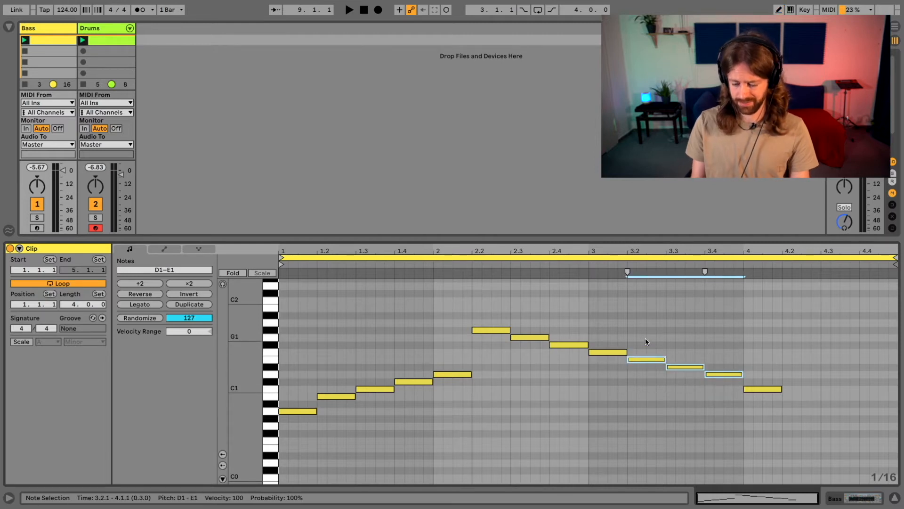
pyautogui.press('Down')
pyautogui.click(685, 344)
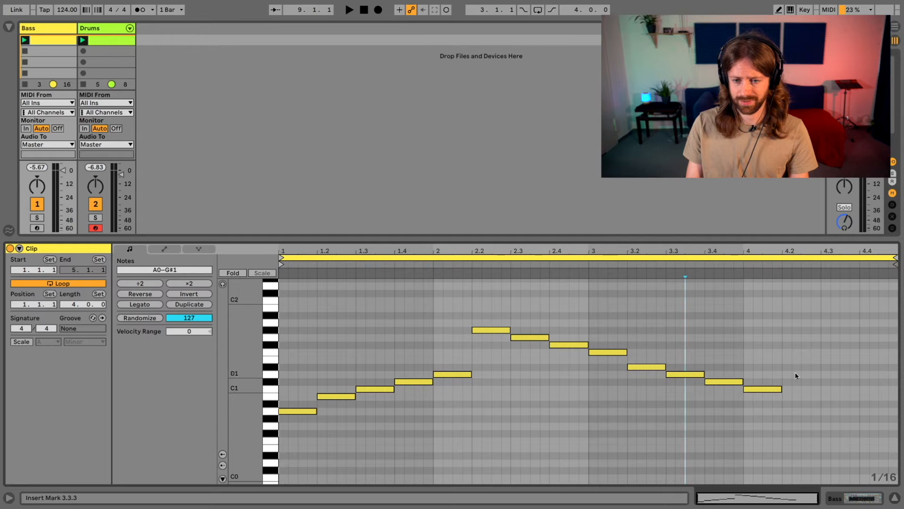
# Try quarter notes B0 at 4.3.1 and A#0 at 4.4.1, and delete them again.
pyautogui.press('b')
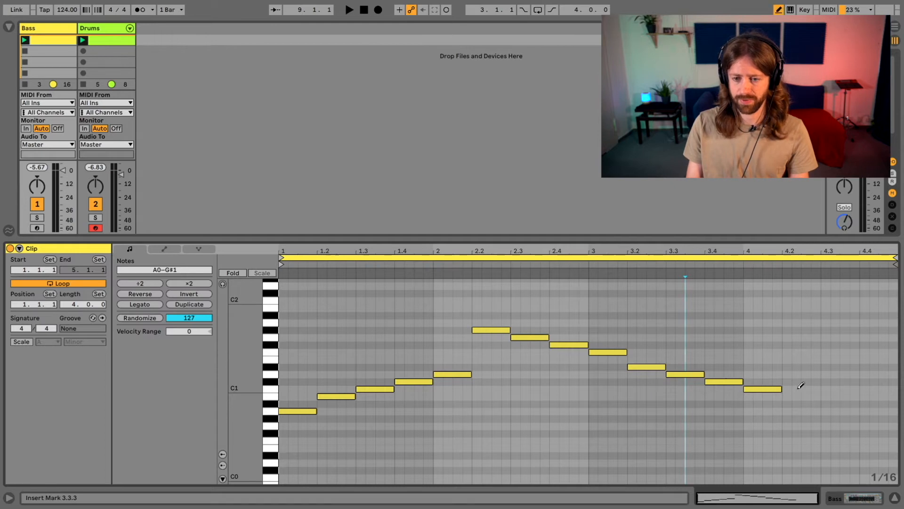
pyautogui.click(865, 403)
pyautogui.moveTo(865, 403); pyautogui.dragTo(897, 403)
pyautogui.moveTo(826, 396); pyautogui.dragTo(859, 396)
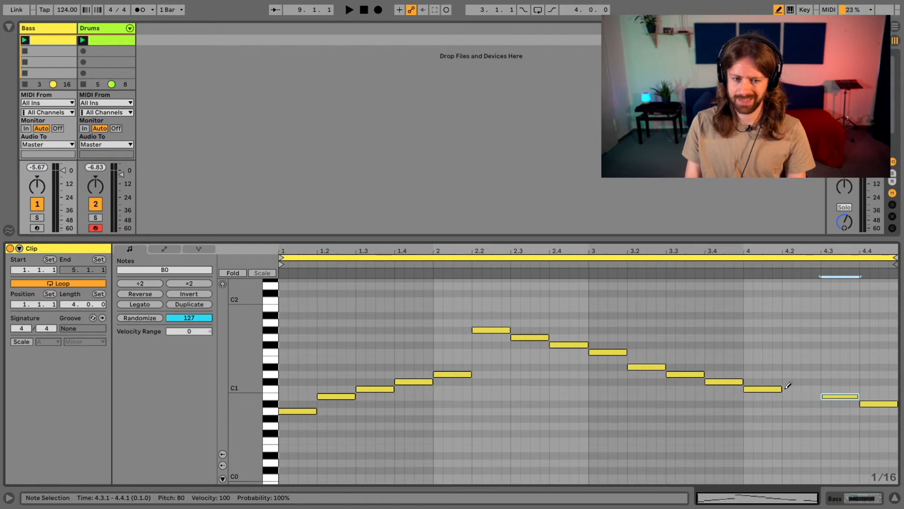
pyautogui.click(869, 403)
pyautogui.click(830, 396)
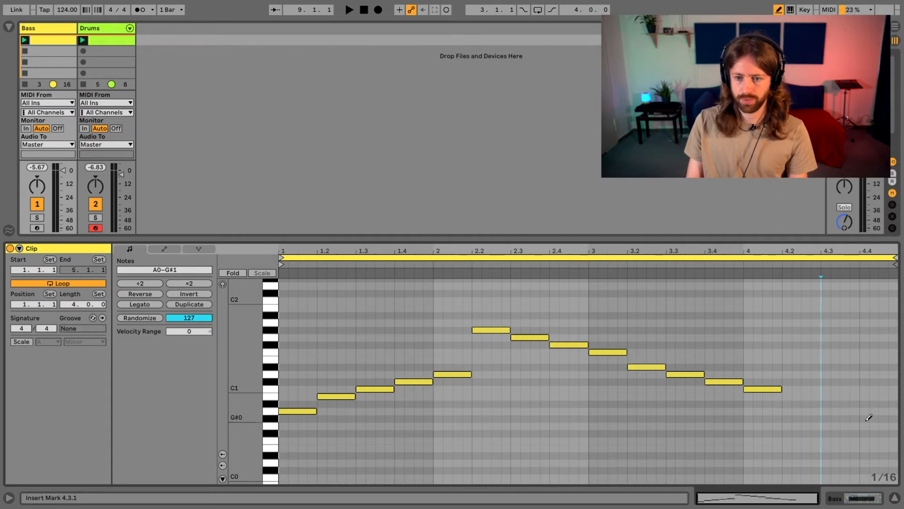
# Draw an ascending quarter-note run of F#0 at 4.2.1, G0 at 4.3.1 and G#0 at 4.4.1, and play the bassline.
pyautogui.click(868, 418)
pyautogui.click(826, 425)
pyautogui.moveTo(830, 425); pyautogui.dragTo(859, 425)
pyautogui.click(787, 433)
pyautogui.moveTo(787, 433); pyautogui.dragTo(820, 433)
pyautogui.press('space')
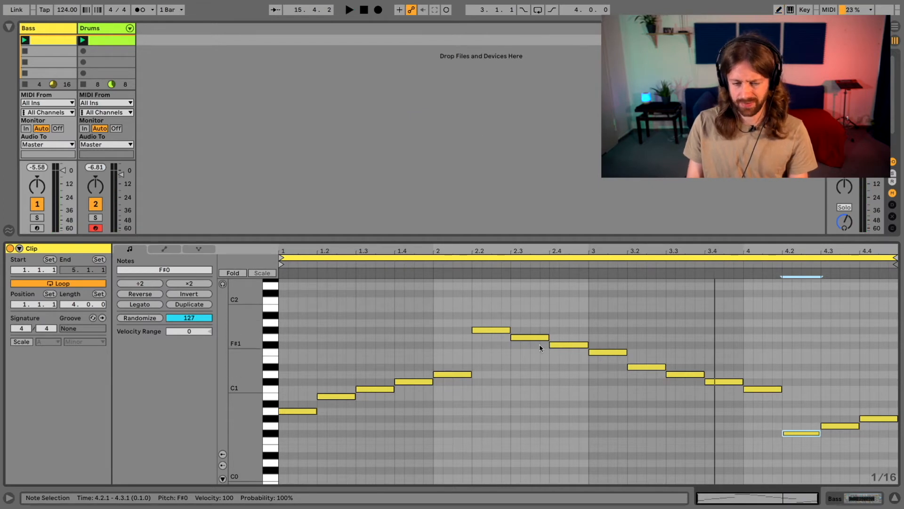
# Replace the descending notes from 2.2.1 to 2.4.1 with quarter notes D#1 at 2.3.1 and E1 at 2.4.1.
pyautogui.moveTo(495, 354); pyautogui.dragTo(582, 318)
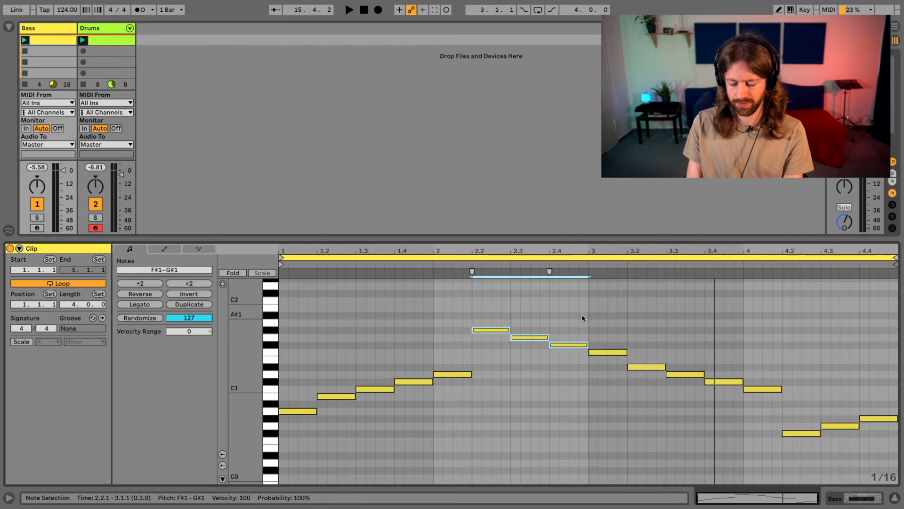
pyautogui.press('Delete')
pyautogui.press('b')
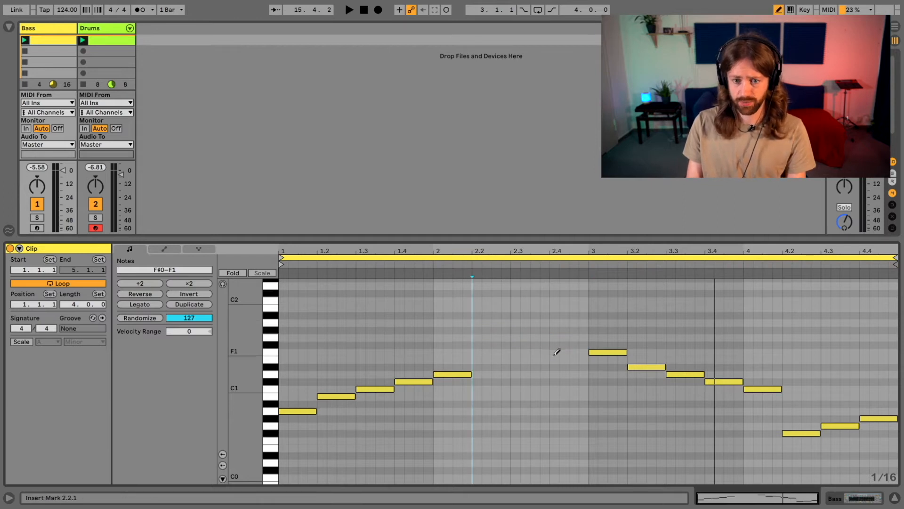
pyautogui.click(555, 360)
pyautogui.click(515, 366)
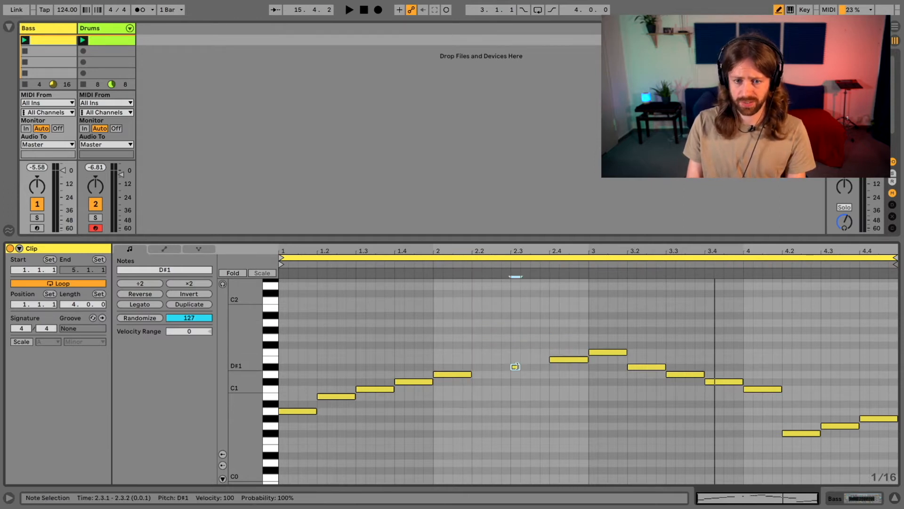
pyautogui.moveTo(521, 367); pyautogui.dragTo(549, 363)
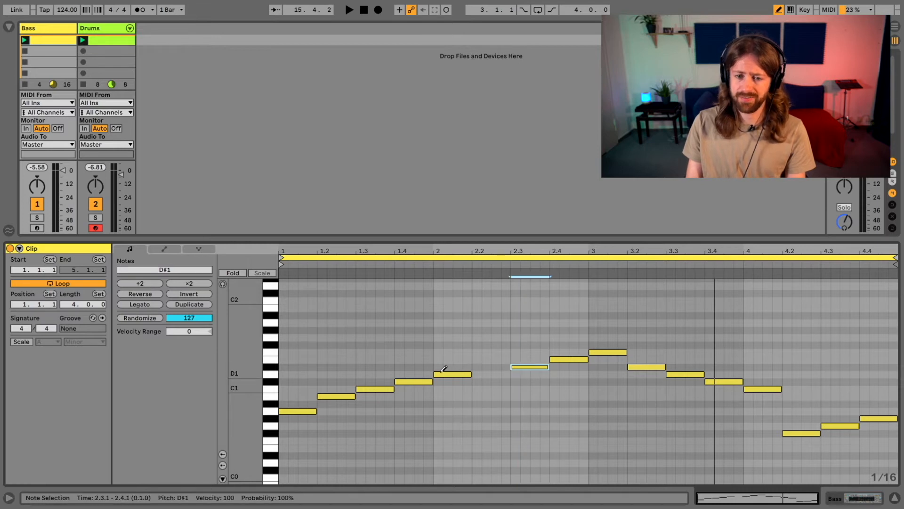
# Delete the notes at 4.2.1 and 4.3.1, and draw a quarter-note A0 at 4.3.1.
pyautogui.click(797, 432)
pyautogui.click(787, 433)
pyautogui.click(825, 427)
pyautogui.click(787, 432)
pyautogui.click(826, 411)
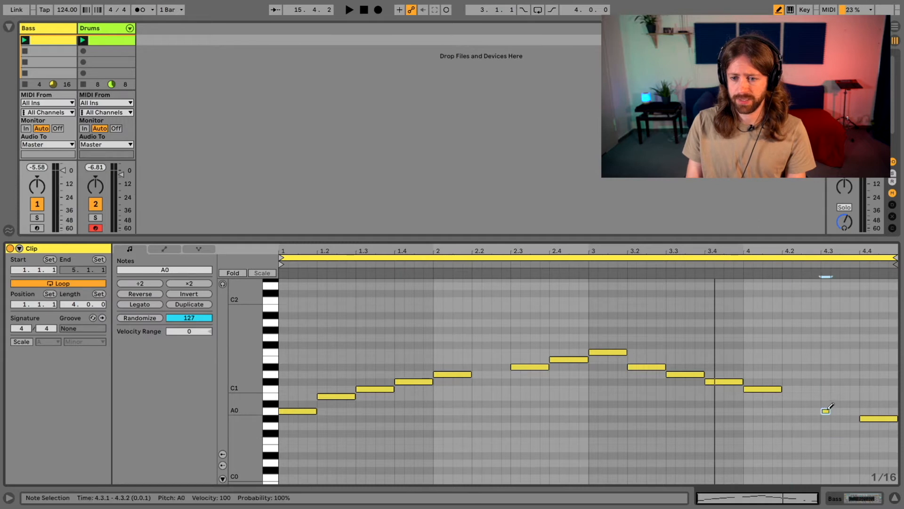
pyautogui.moveTo(826, 411); pyautogui.dragTo(858, 412)
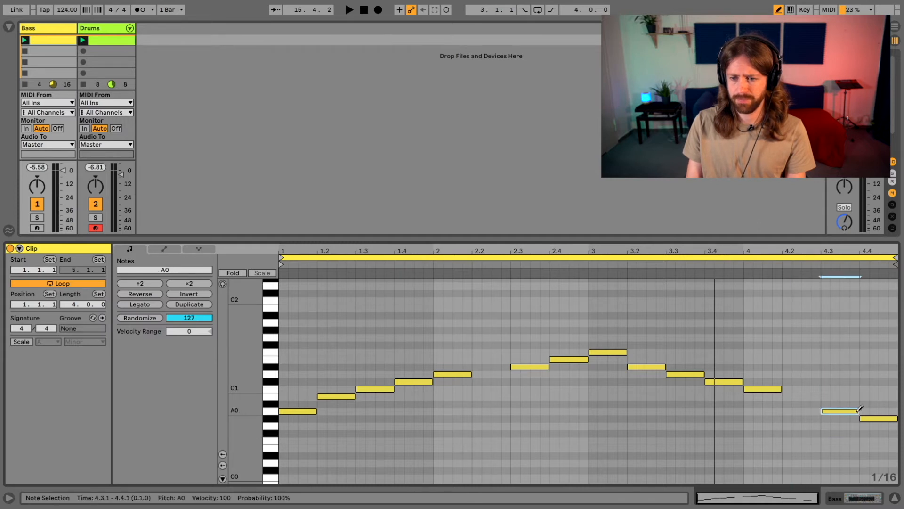
# Replace the notes at 4.3.1 and 4.4.1 with quarter notes A#0 and A0.
pyautogui.click(868, 418)
pyautogui.click(830, 410)
pyautogui.click(864, 410)
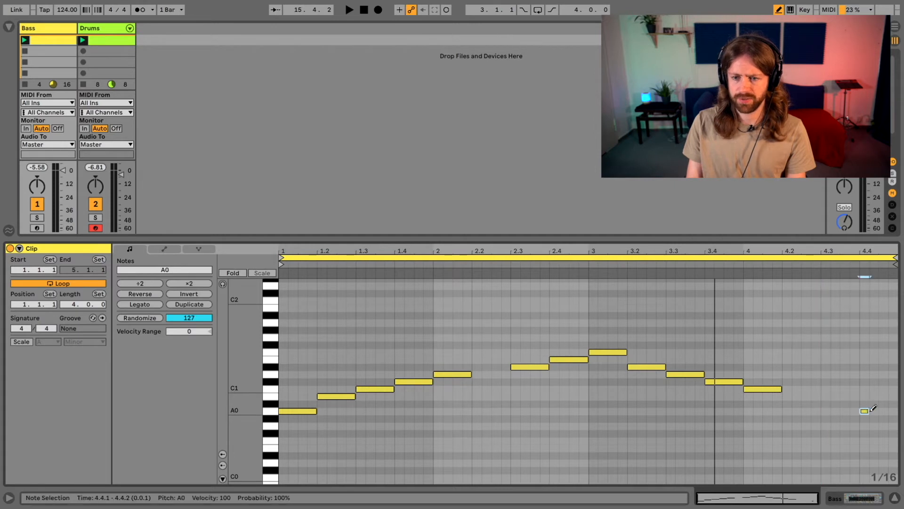
pyautogui.moveTo(864, 411); pyautogui.dragTo(893, 410)
pyautogui.moveTo(826, 404); pyautogui.dragTo(859, 404)
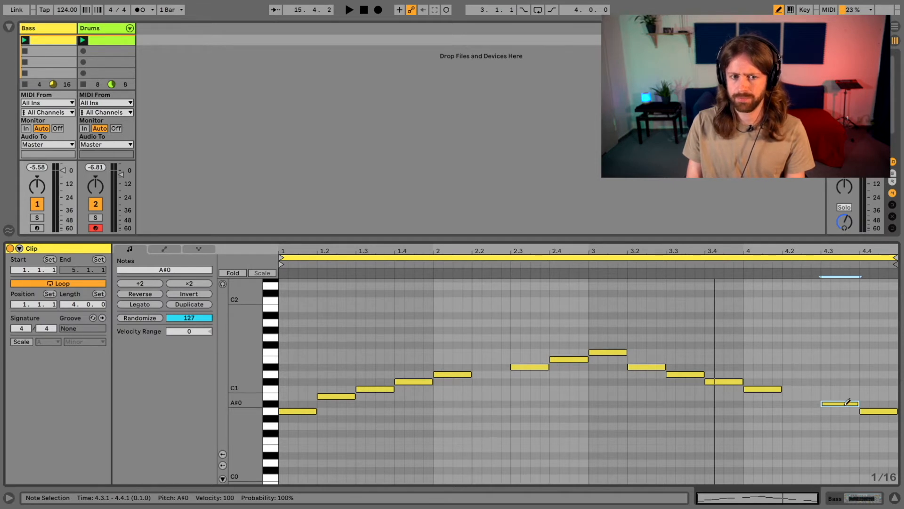
# Replace the notes at 4.3.1 and 4.4.1 with quarter notes B0 and A#0, and play the bassline.
pyautogui.click(865, 409)
pyautogui.click(852, 403)
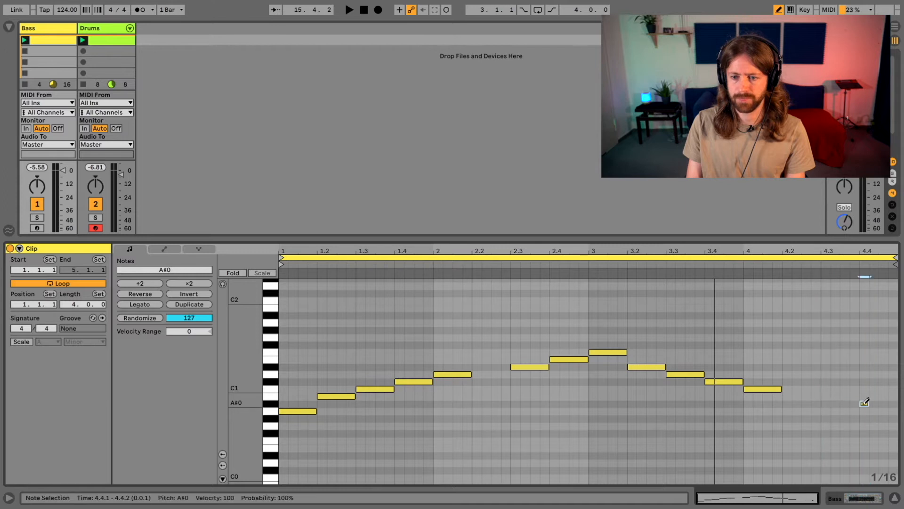
pyautogui.moveTo(864, 403); pyautogui.dragTo(897, 404)
pyautogui.click(825, 396)
pyautogui.moveTo(830, 396); pyautogui.dragTo(859, 395)
pyautogui.press('space')
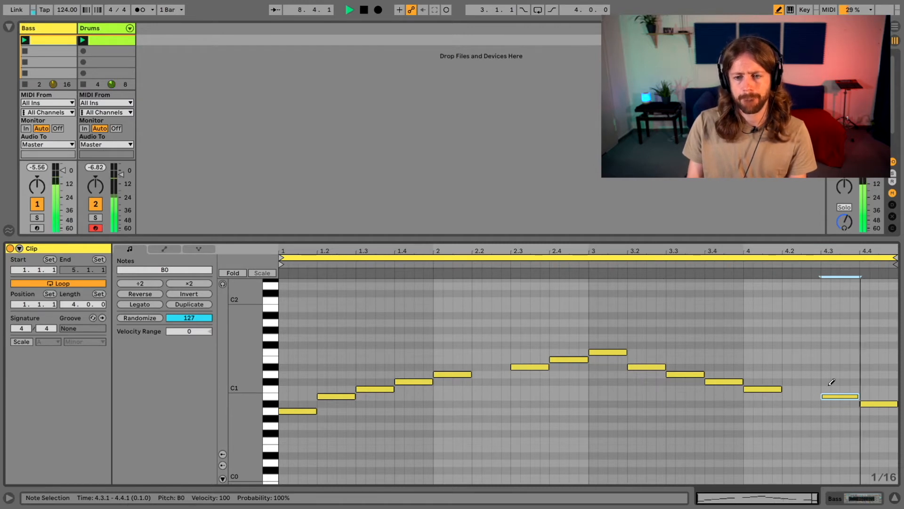
pyautogui.press('space')
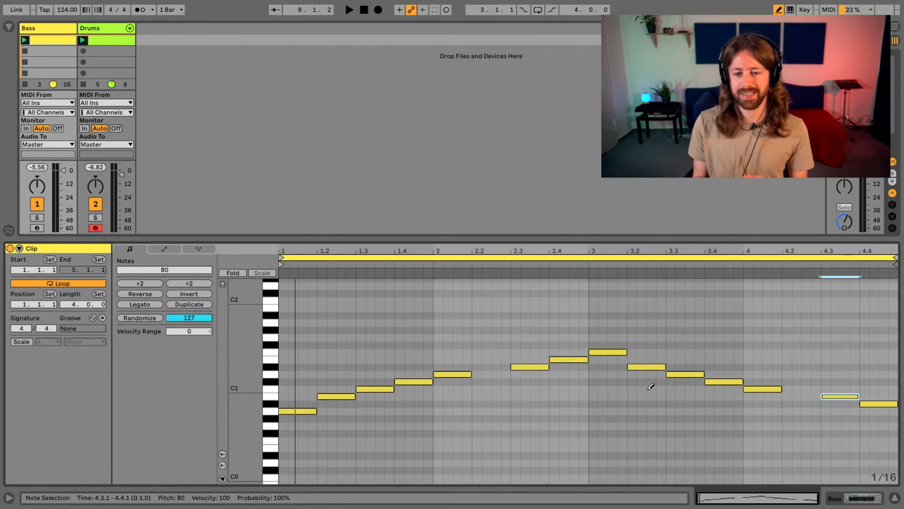
# Delete the approach notes at 2.3.1, 2.4.1, 3.2.1 and 3.3.1.
pyautogui.click(521, 365)
pyautogui.click(561, 359)
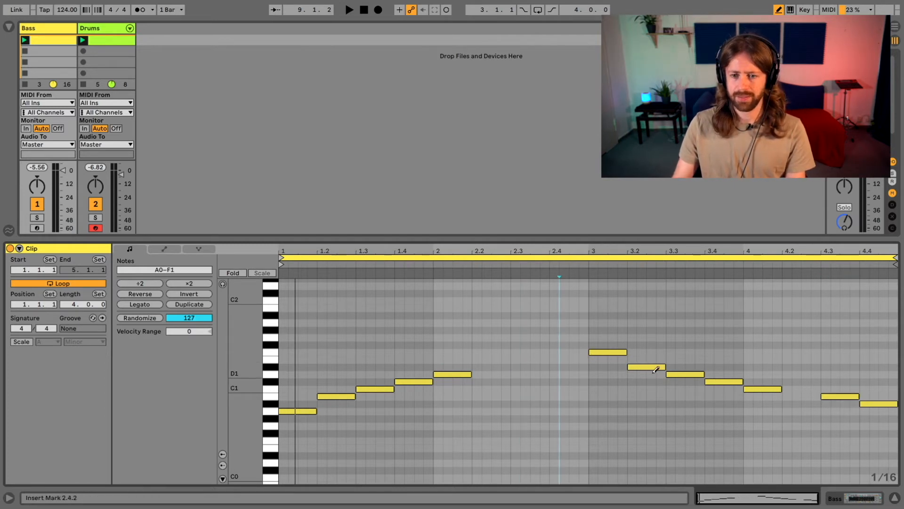
pyautogui.click(629, 366)
pyautogui.click(676, 373)
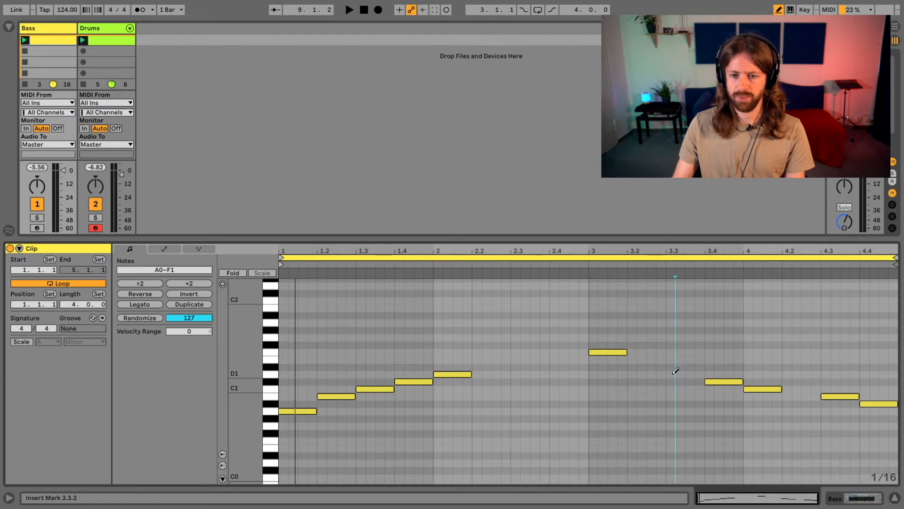
# Draw a quarter-note E1 at 2.4.1 as a single approach note and play the bassline.
pyautogui.click(554, 359)
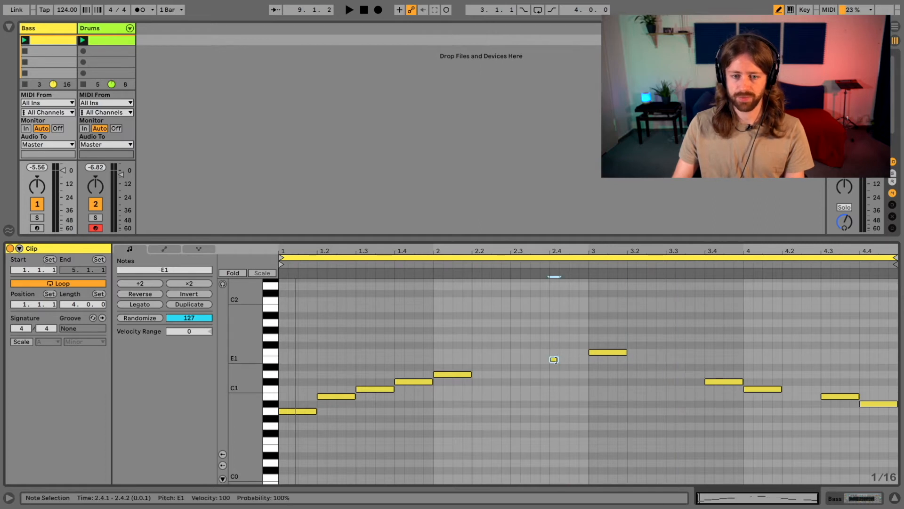
pyautogui.moveTo(558, 360); pyautogui.dragTo(586, 359)
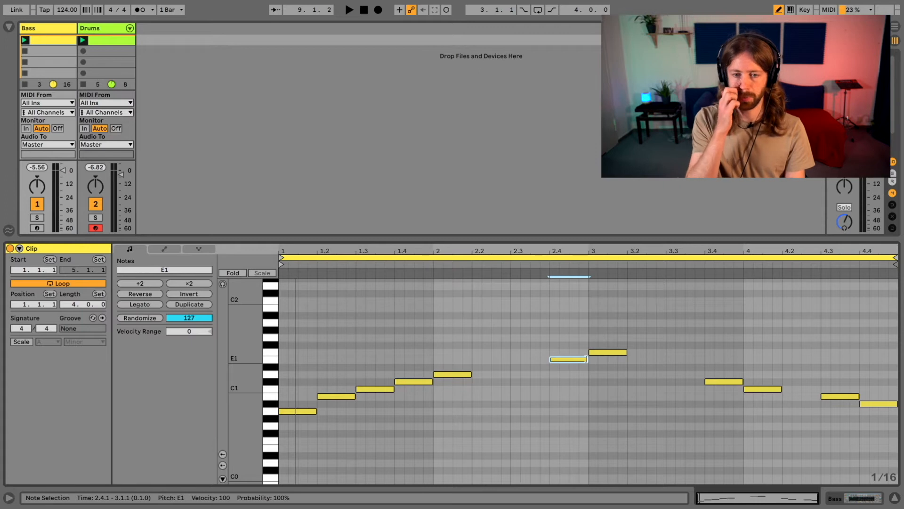
pyautogui.press('space')
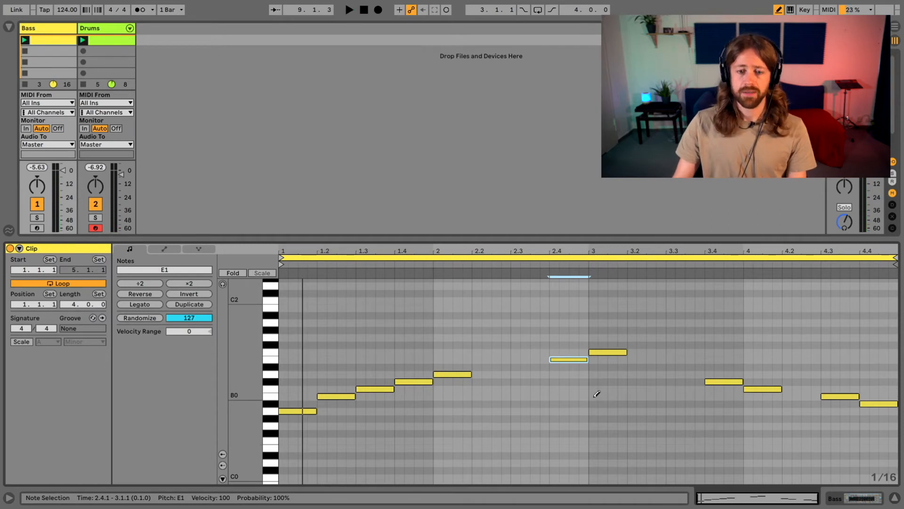
# Delete all remaining approach notes between the roots, keeping only the notes at 1.1.1, 2.1.1, 3.1.1 and 4.1.1.
pyautogui.click(554, 359)
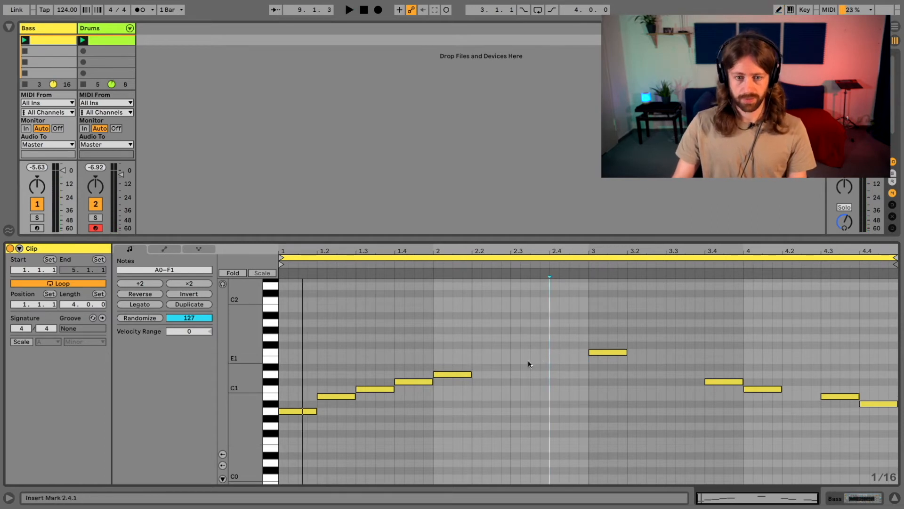
pyautogui.moveTo(316, 370); pyautogui.dragTo(407, 411)
pyautogui.press('Delete')
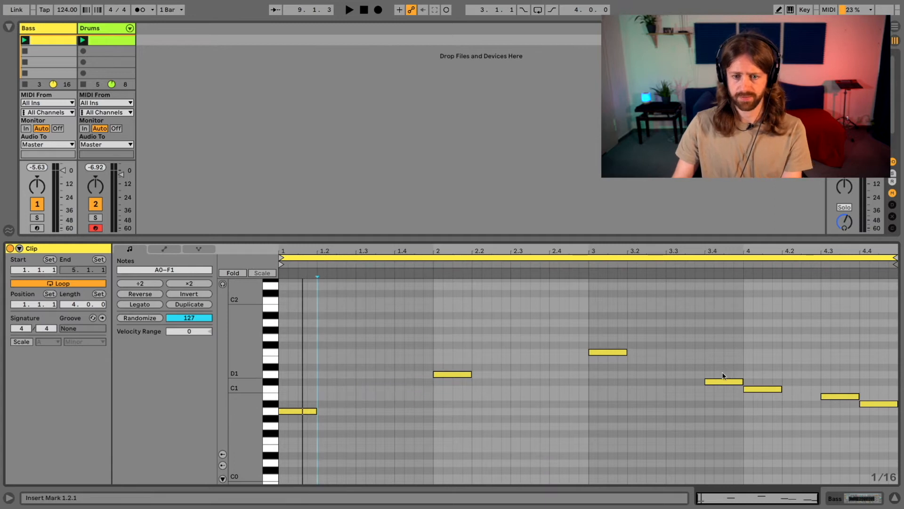
pyautogui.click(716, 381)
pyautogui.press('Delete')
pyautogui.click(827, 397)
pyautogui.press('Delete')
pyautogui.click(871, 404)
pyautogui.click(871, 404)
pyautogui.press('Delete')
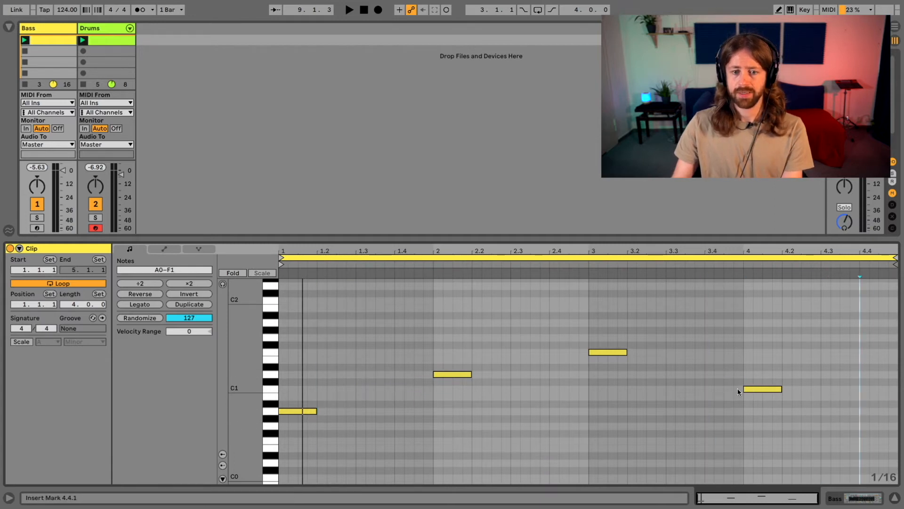
# Shorten the four root notes at the start of each bar to eighth notes.
pyautogui.click(314, 411)
pyautogui.moveTo(315, 412); pyautogui.dragTo(295, 413)
pyautogui.moveTo(470, 375); pyautogui.dragTo(451, 375)
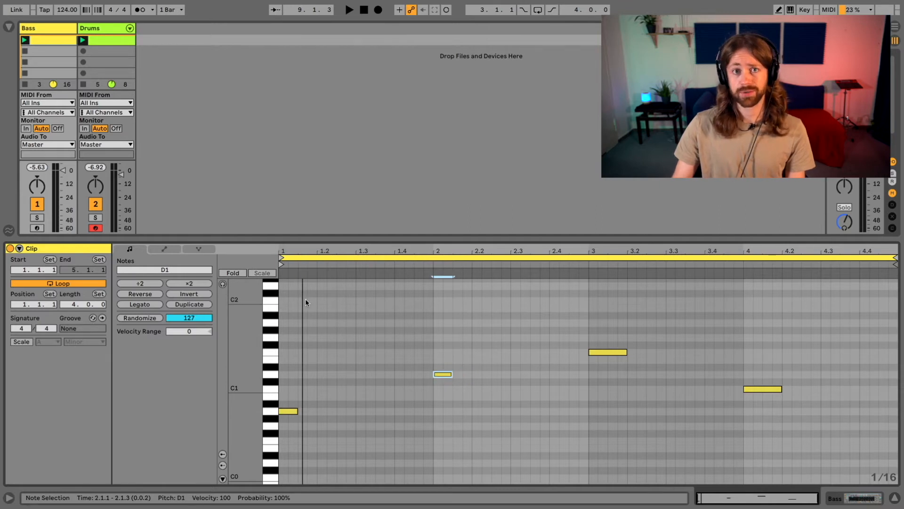
pyautogui.click(298, 319)
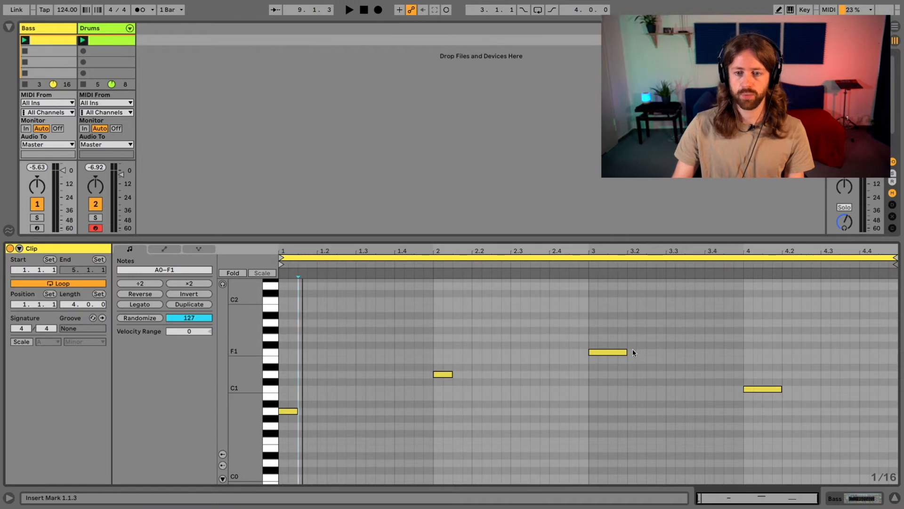
pyautogui.moveTo(625, 354); pyautogui.dragTo(608, 353)
pyautogui.moveTo(781, 390); pyautogui.dragTo(762, 390)
# Using a fixed 1/8 grid, fill the four bars with repeated eighth notes on A0, D1, F1 and C1, and play the bassline.
pyautogui.rightClick(556, 382)
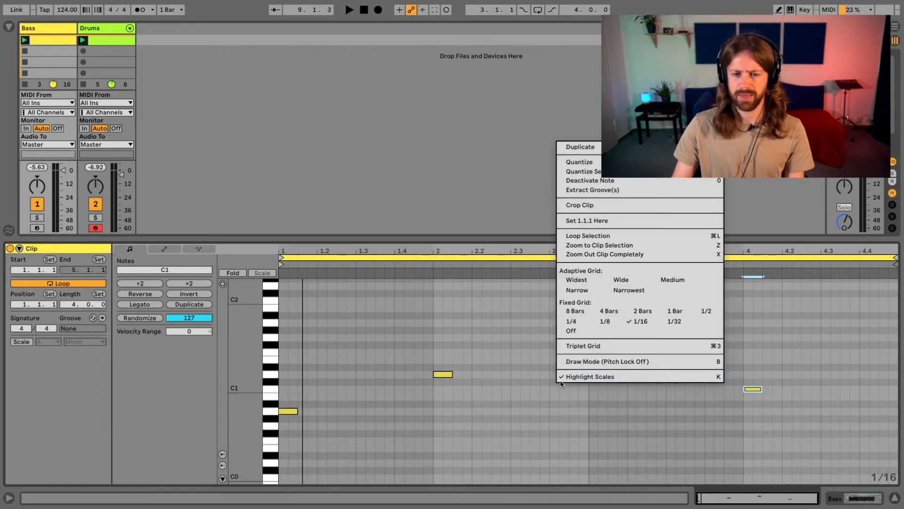
pyautogui.click(605, 321)
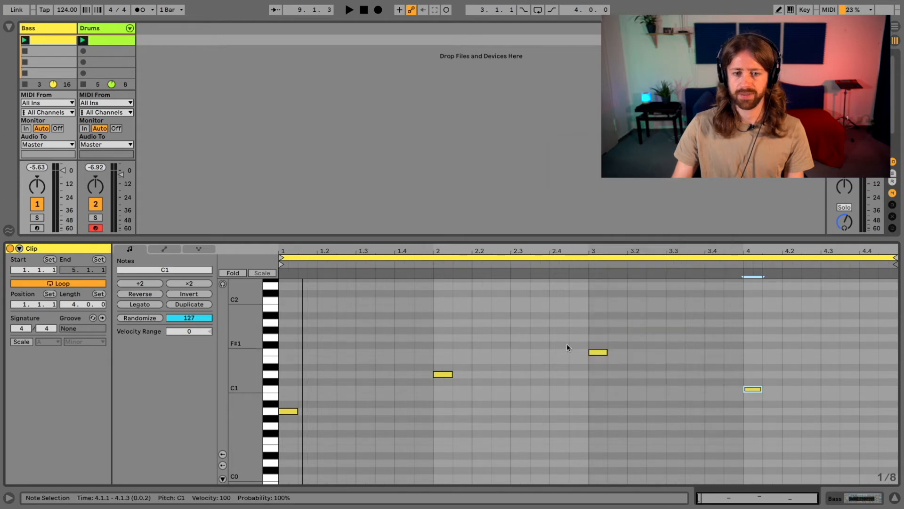
pyautogui.click(357, 409)
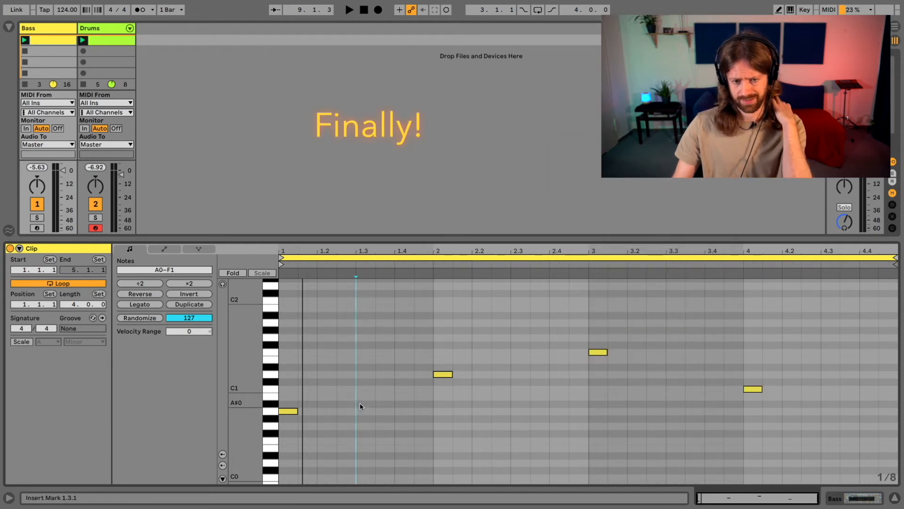
pyautogui.press('b')
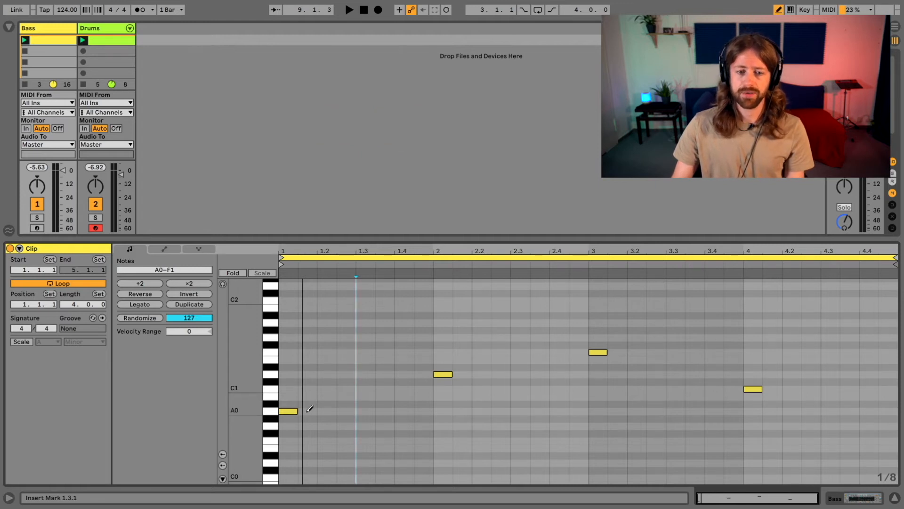
pyautogui.moveTo(310, 409); pyautogui.dragTo(424, 410)
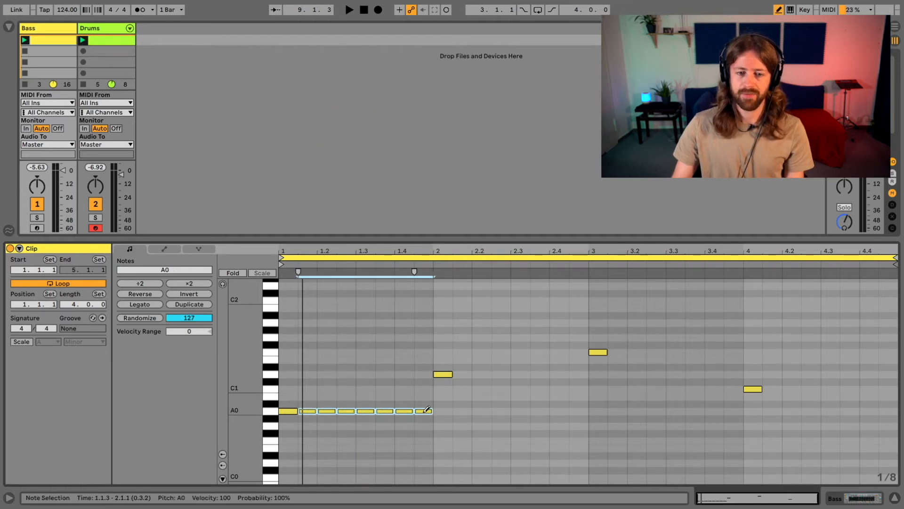
pyautogui.moveTo(470, 372); pyautogui.dragTo(579, 373)
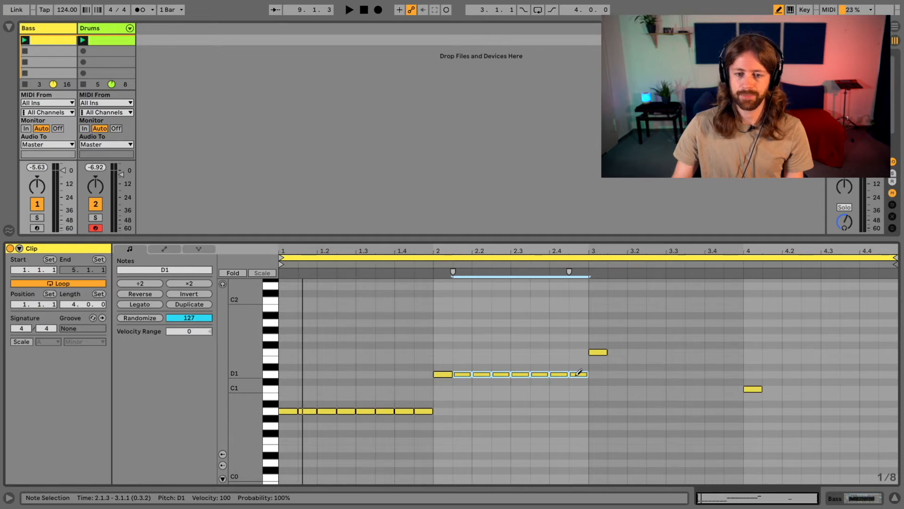
pyautogui.moveTo(627, 349); pyautogui.dragTo(729, 351)
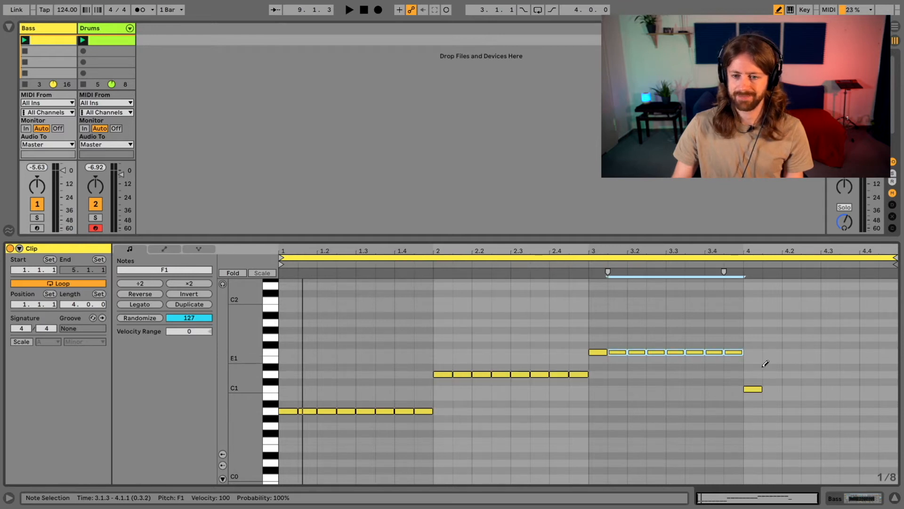
pyautogui.moveTo(781, 389); pyautogui.dragTo(890, 385)
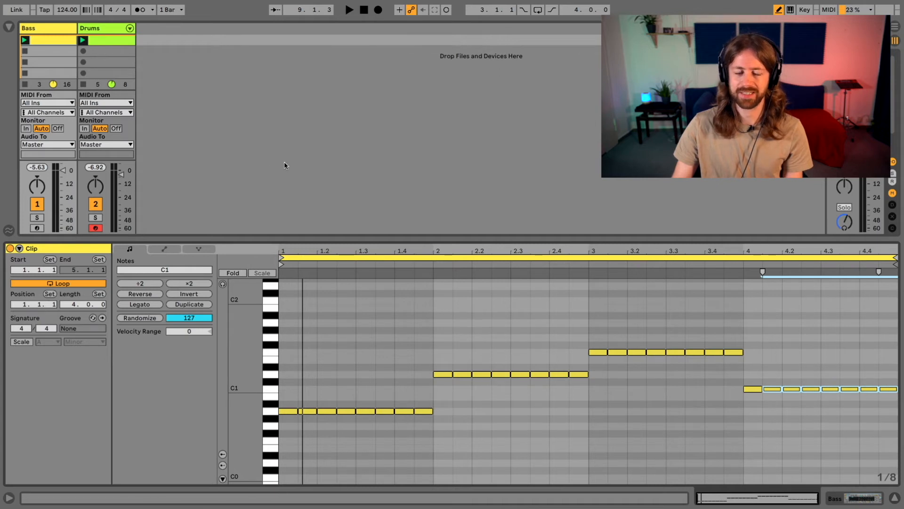
pyautogui.press('space')
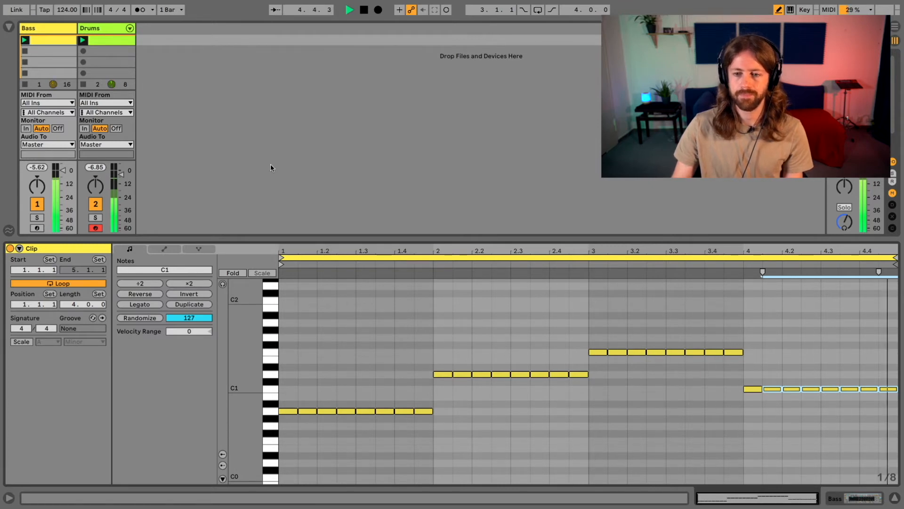
pyautogui.press('space')
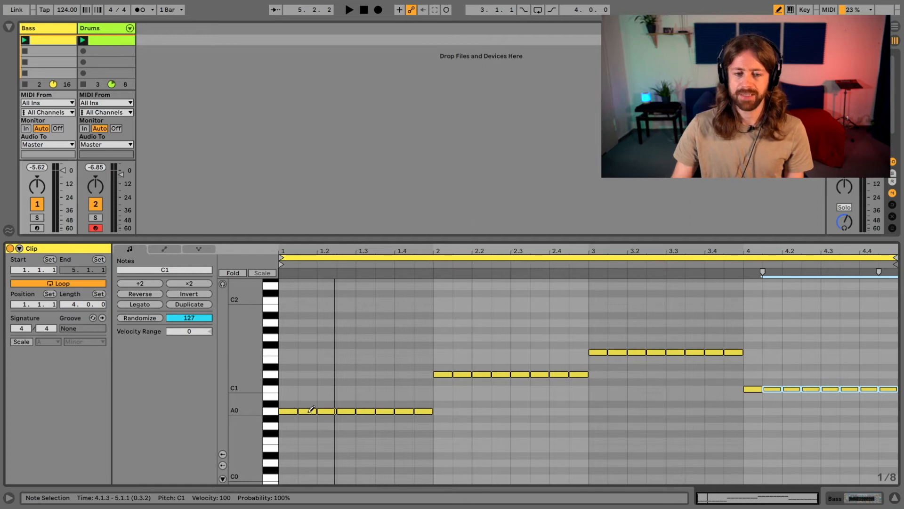
# Thin out bars 1 and 2, keeping only the eighth notes at 1.1.1, 1.2.3, 1.4.1, 1.4.3, 2.1.1, 2.3.1 and 2.4.3.
pyautogui.moveTo(310, 409); pyautogui.dragTo(393, 410)
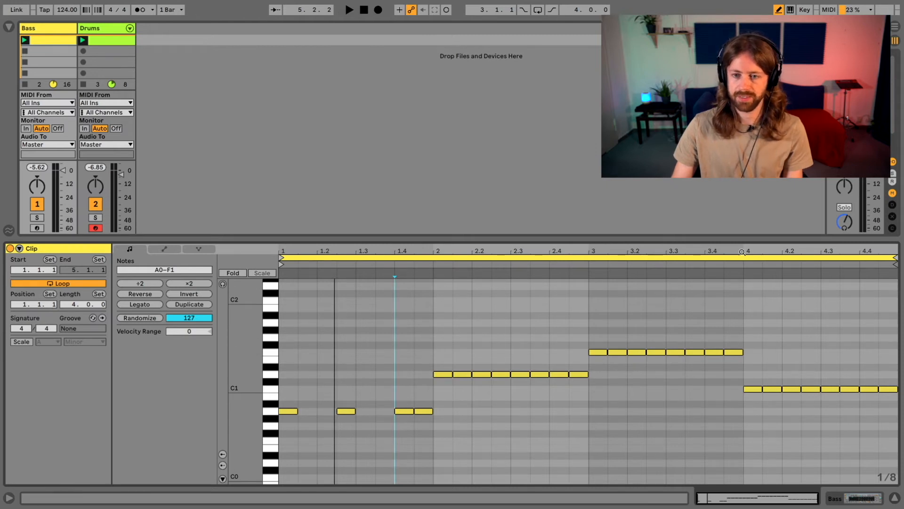
pyautogui.click(461, 374)
pyautogui.click(481, 374)
pyautogui.click(500, 374)
pyautogui.click(539, 374)
pyautogui.click(559, 374)
# Thin out bars 3 and 4, keeping only the notes at 3.1.1, 3.3.3, 3.4.3, 4.1.1 and 4.4.3, and play the bassline.
pyautogui.click(615, 352)
pyautogui.click(635, 352)
pyautogui.click(654, 352)
pyautogui.click(673, 352)
pyautogui.click(721, 352)
pyautogui.moveTo(776, 388); pyautogui.dragTo(874, 388)
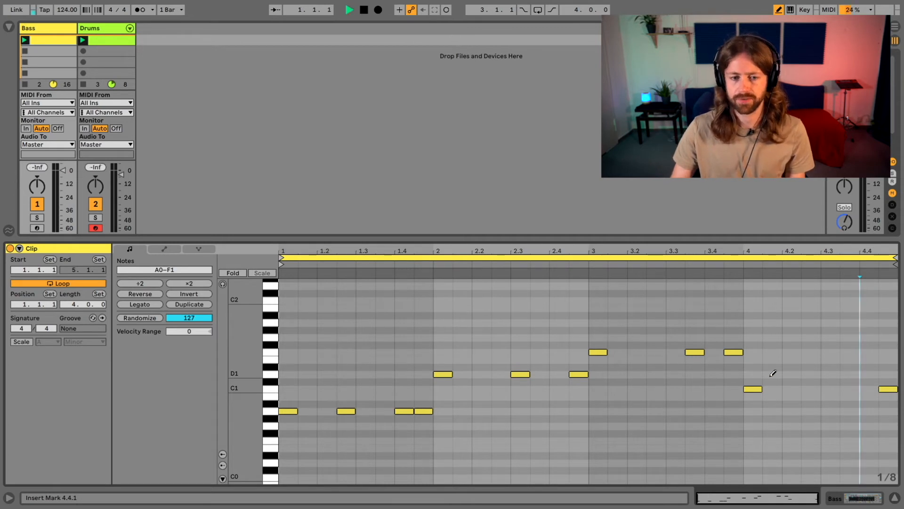
pyautogui.press('space')
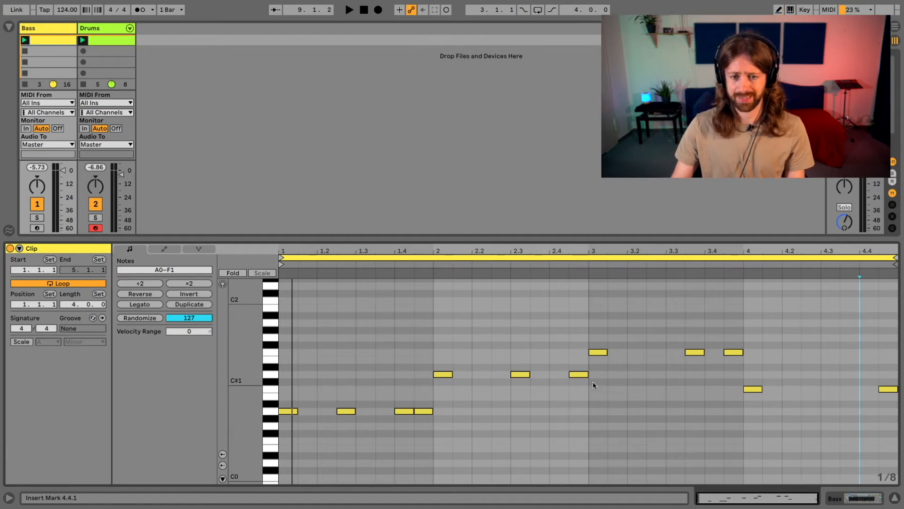
# Move the F1 note at 3.3.3 to 3.4.1, add an eighth-note C1 at 4.4.1, and play the bassline.
pyautogui.moveTo(699, 352); pyautogui.dragTo(731, 355)
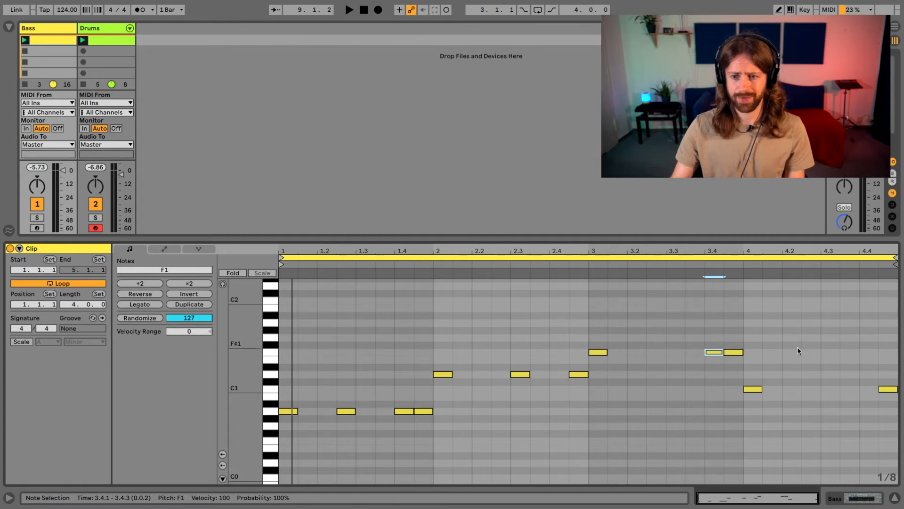
pyautogui.press('b')
pyautogui.click(869, 388)
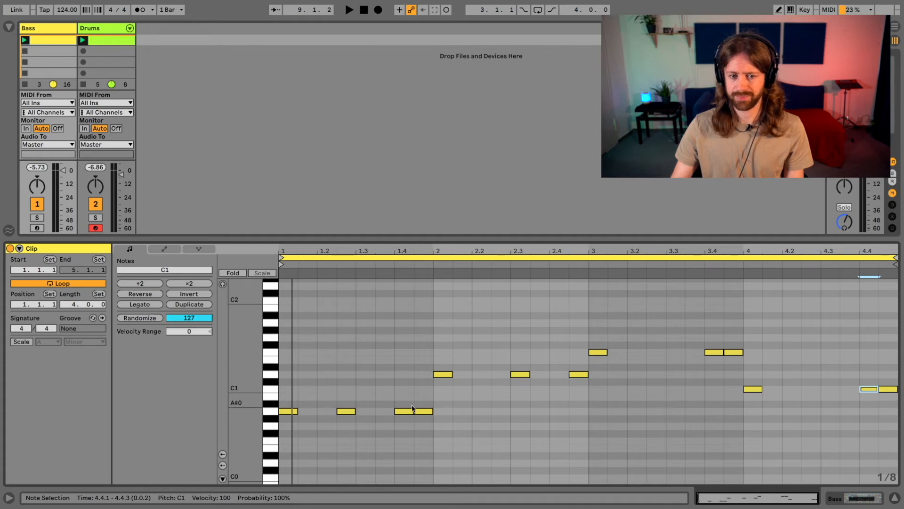
pyautogui.press('space')
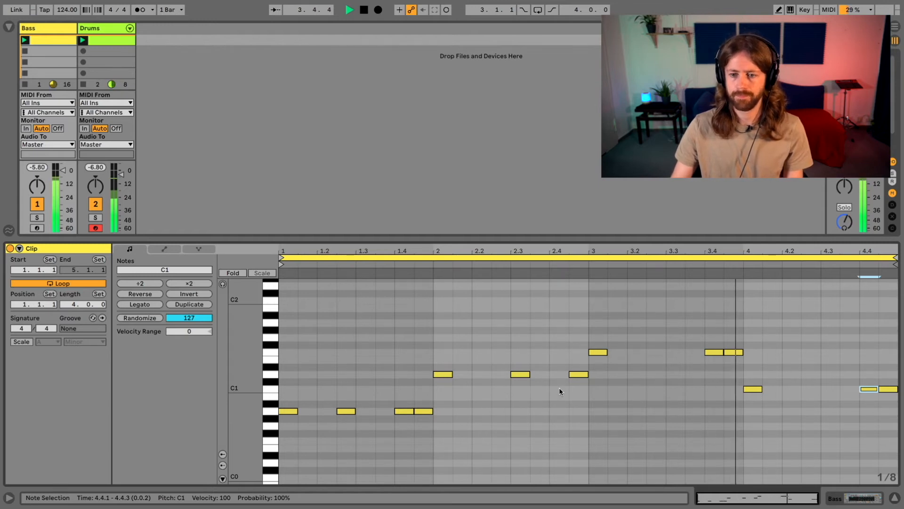
# Shift the last D1 note to 2.4.1 and the first F1 note to 2.4.3, and play the bassline.
pyautogui.click(582, 376)
pyautogui.press('Left')
pyautogui.click(594, 352)
pyautogui.press('Left')
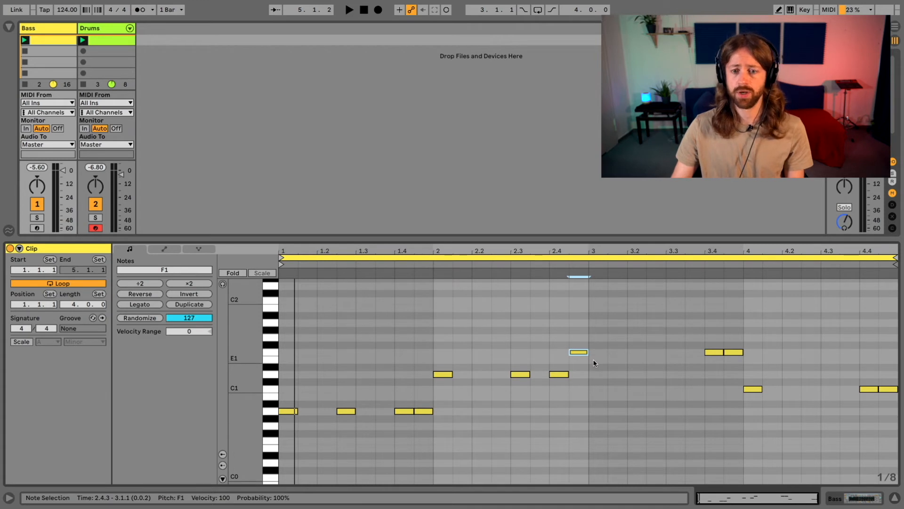
pyautogui.press('space')
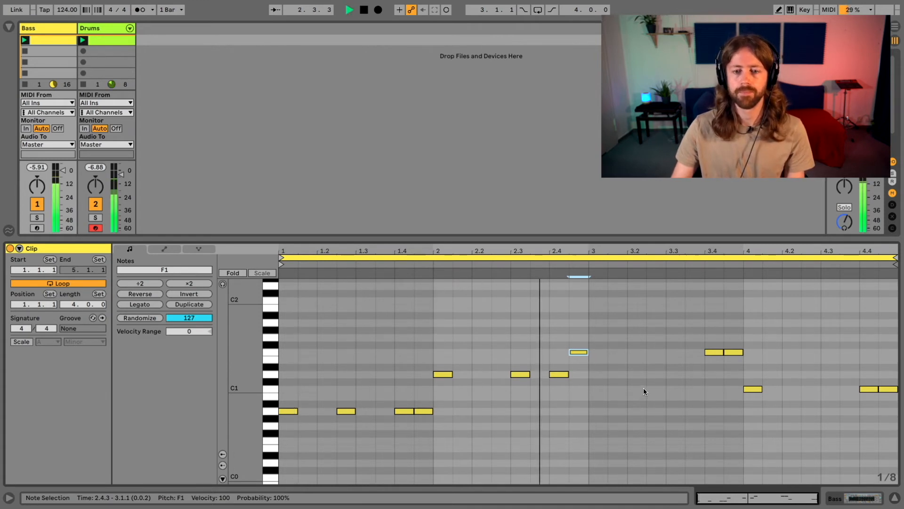
pyautogui.press('space')
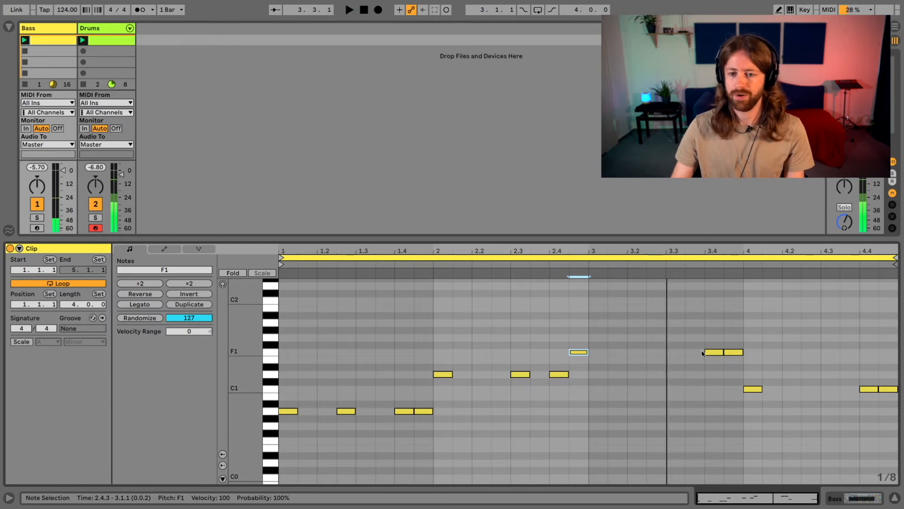
# Move the two later F1 notes to 3.3.1 and 3.4.1 and the first C1 note to 3.4.3, and play the bassline.
pyautogui.moveTo(713, 354); pyautogui.dragTo(676, 354)
pyautogui.click(736, 354)
pyautogui.press('Left')
pyautogui.click(757, 390)
pyautogui.press('Left')
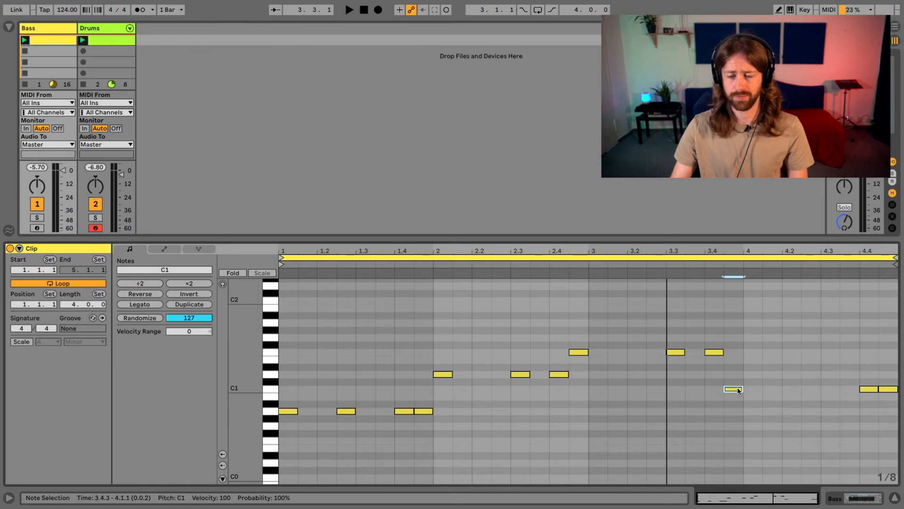
pyautogui.press('space')
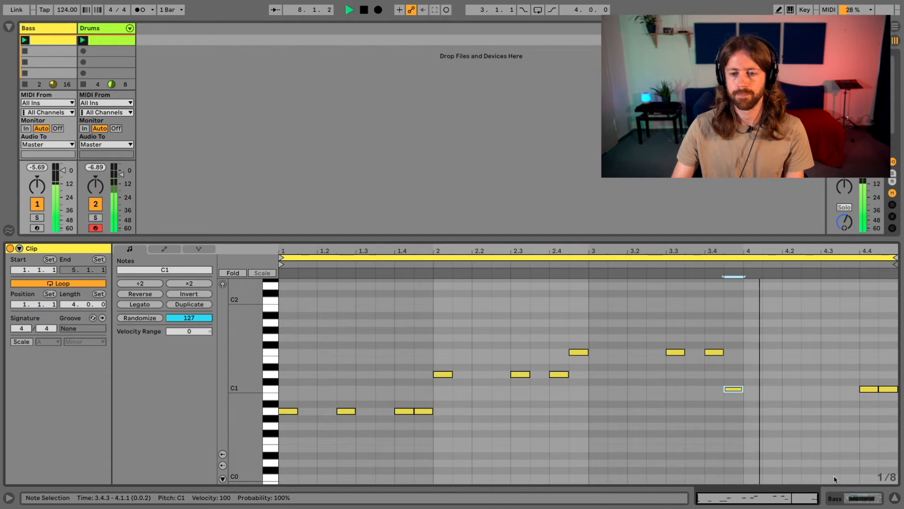
pyautogui.press('space')
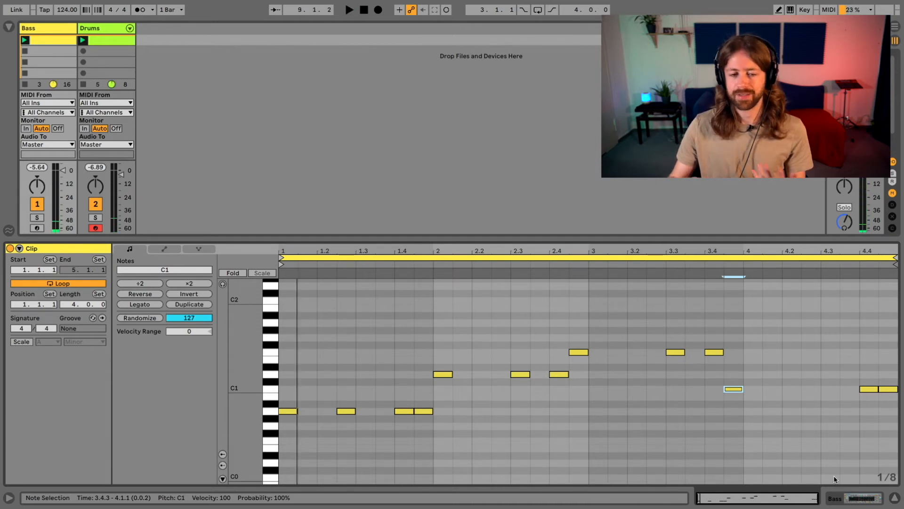
# Lower the C1 notes at 4.4.1 and 4.4.3 to B0 and A#0, and play the bassline.
pyautogui.click(887, 390)
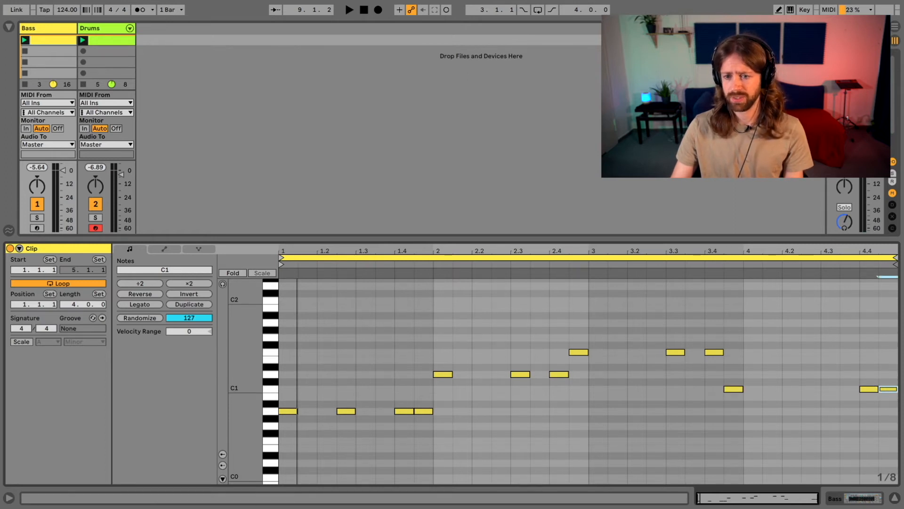
pyautogui.press('Down')
pyautogui.click(866, 389)
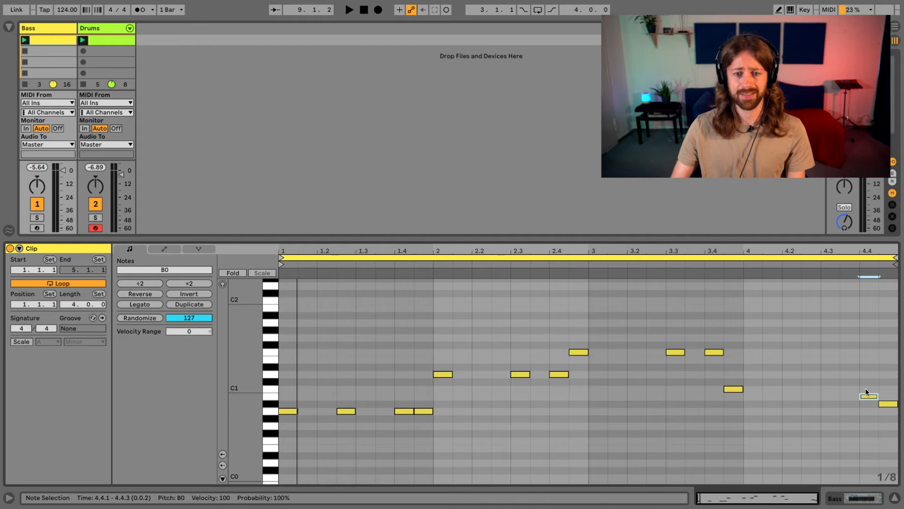
pyautogui.press('space')
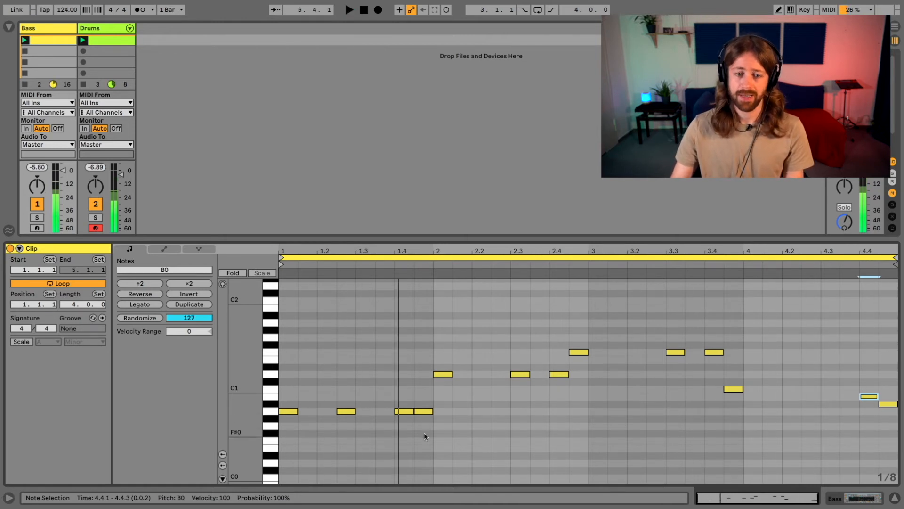
# Raise the A0 notes at 1.4.1 and 1.4.3 to C1 and C#1 so they lead into bar 2.
pyautogui.click(424, 410)
pyautogui.press('Up')
pyautogui.press('Up')
pyautogui.press('Up')
pyautogui.press('Up')
pyautogui.click(399, 411)
pyautogui.press('Up')
pyautogui.press('Up')
pyautogui.press('Up')
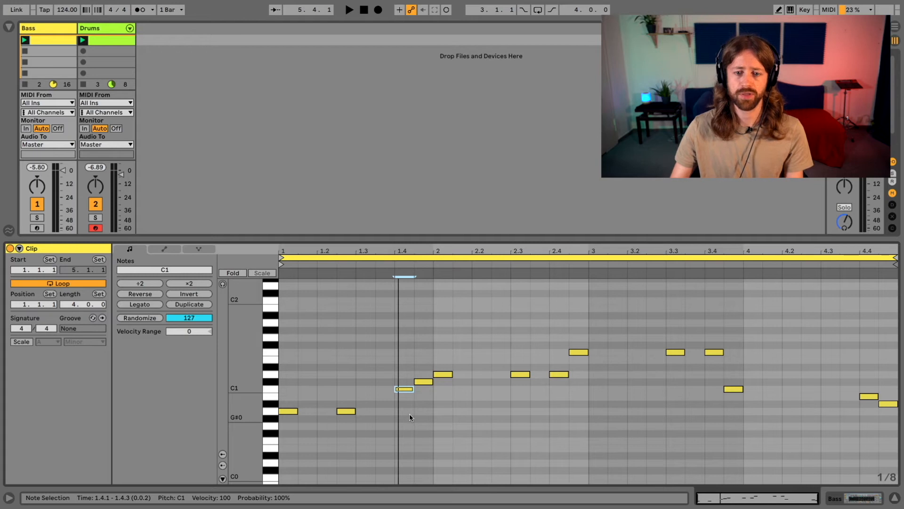
# Raise the D1 note at 2.4.1 to E1 as an approach to the F1 note.
pyautogui.click(566, 375)
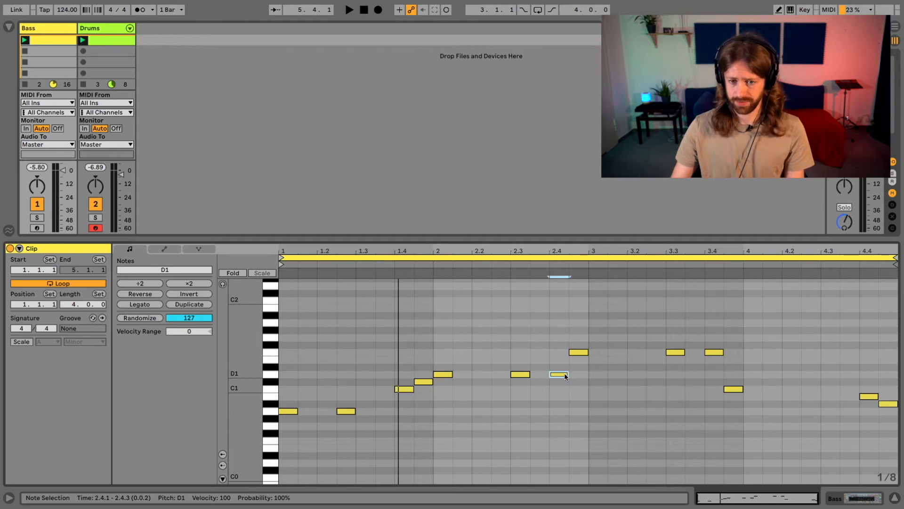
pyautogui.press('Up')
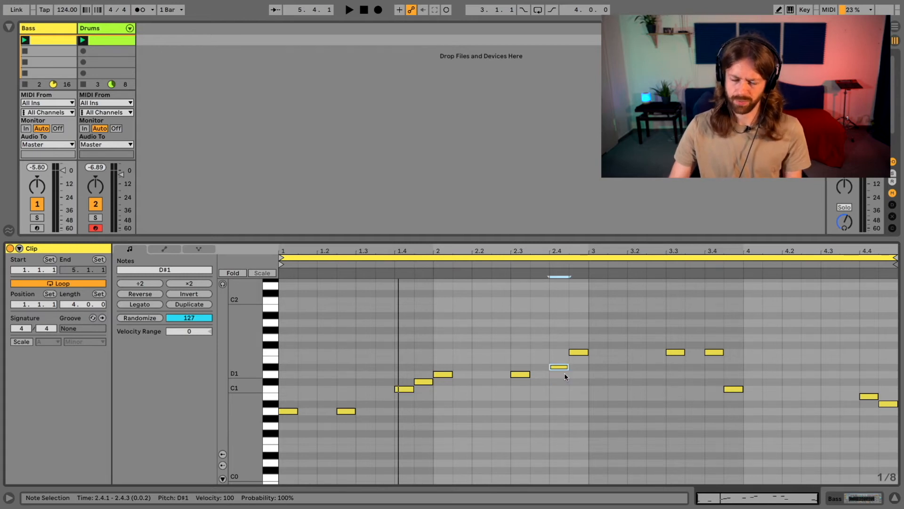
pyautogui.press('Up')
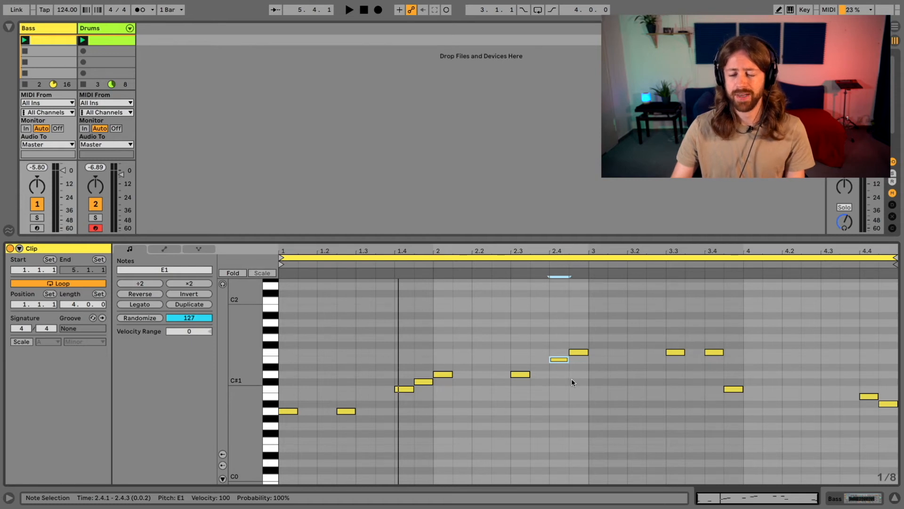
# Lower the F1 note at 3.4.1 to C#1 and play the bassline.
pyautogui.click(714, 352)
pyautogui.press('Down')
pyautogui.press('Down')
pyautogui.press('Down')
pyautogui.press('Down')
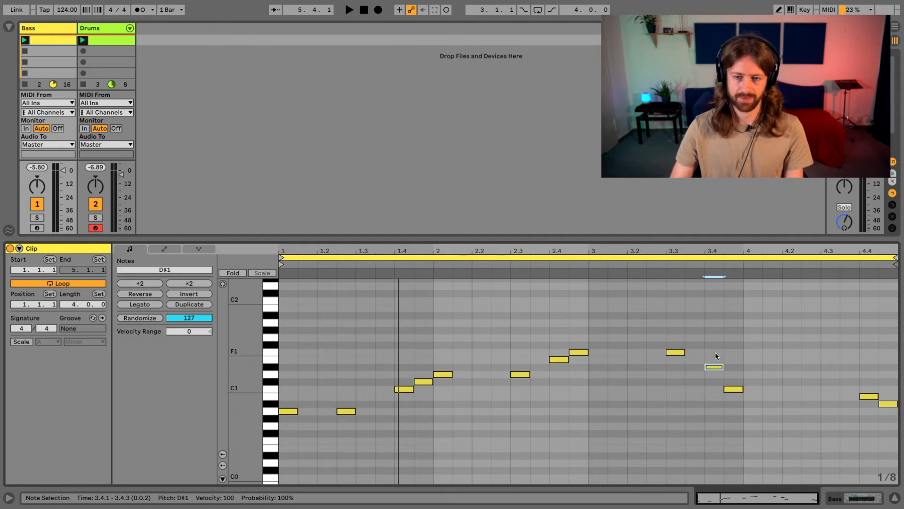
pyautogui.press('space')
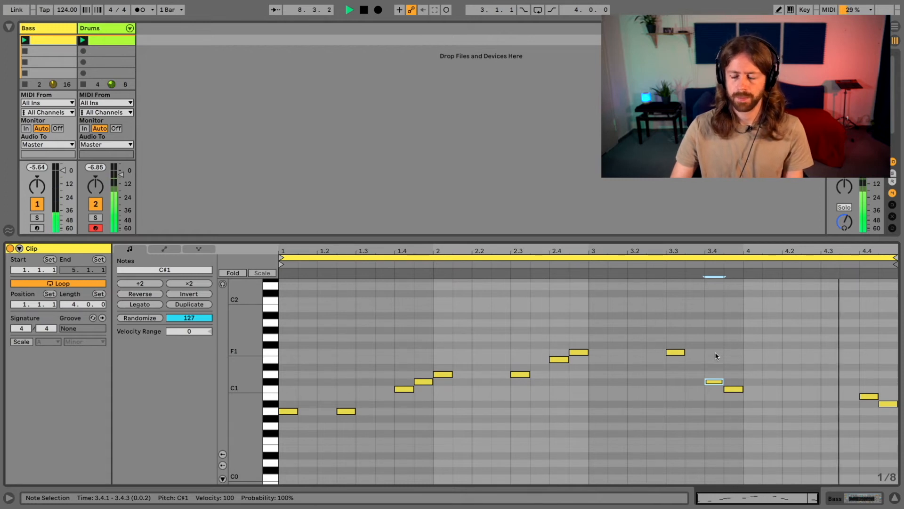
pyautogui.press('space')
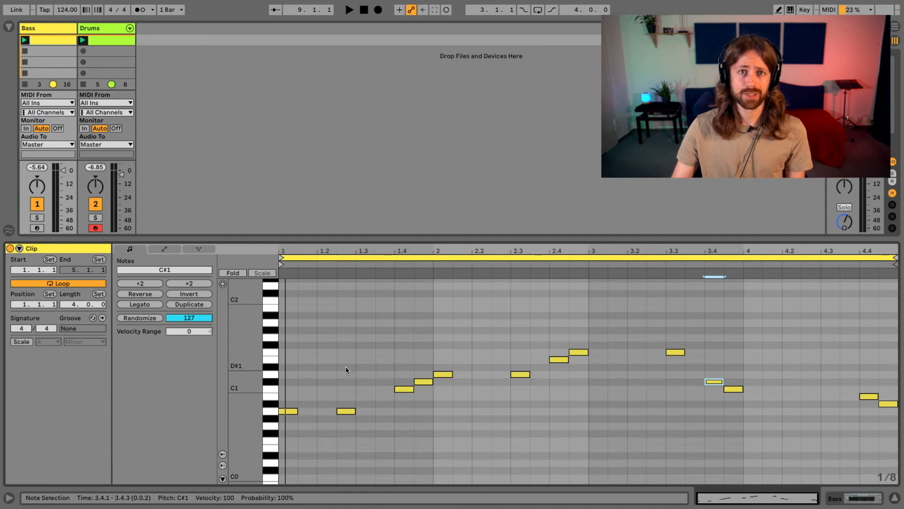
# Turn on the A Minor scale highlighting for the clip and select the C#1 note at 1.4.3.
pyautogui.click(21, 342)
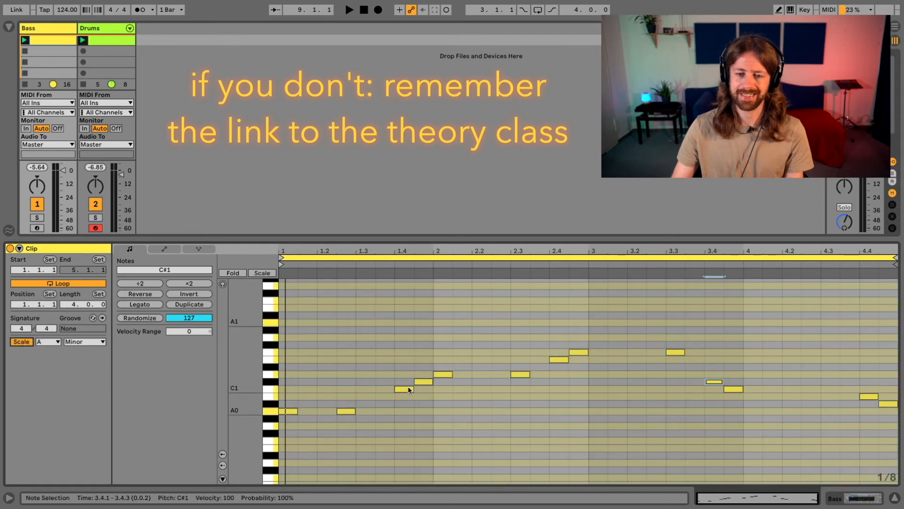
pyautogui.click(643, 389)
pyautogui.click(428, 382)
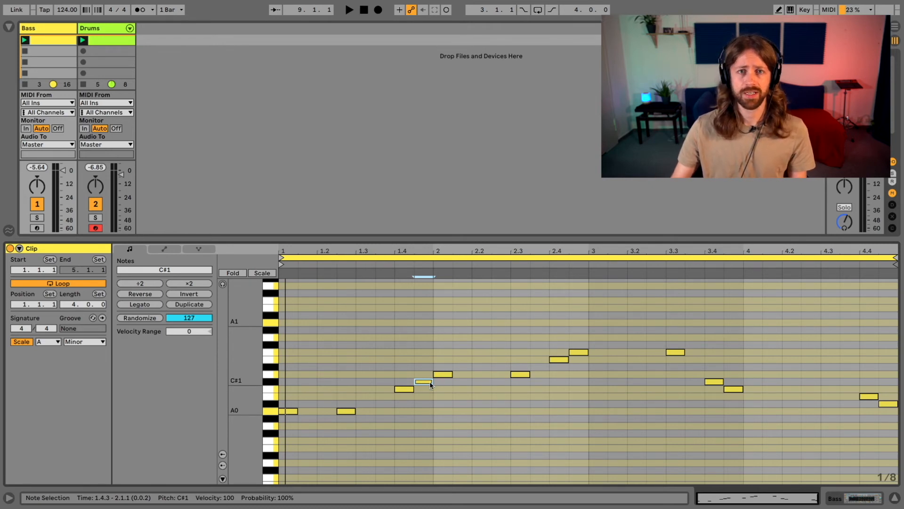
# Raise the note at 3.4.1 to D1 and on to E1, playing the bassline to compare them.
pyautogui.click(715, 382)
pyautogui.press('Up')
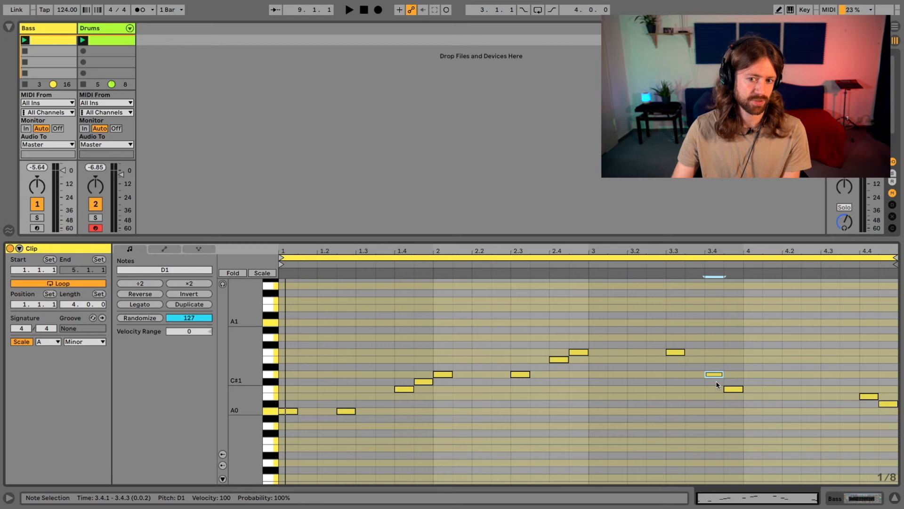
pyautogui.press('space')
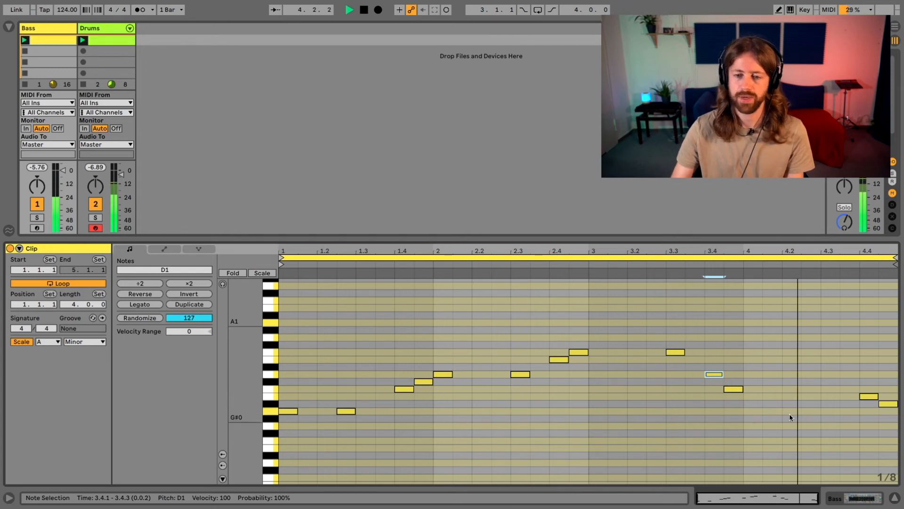
pyautogui.press('Up')
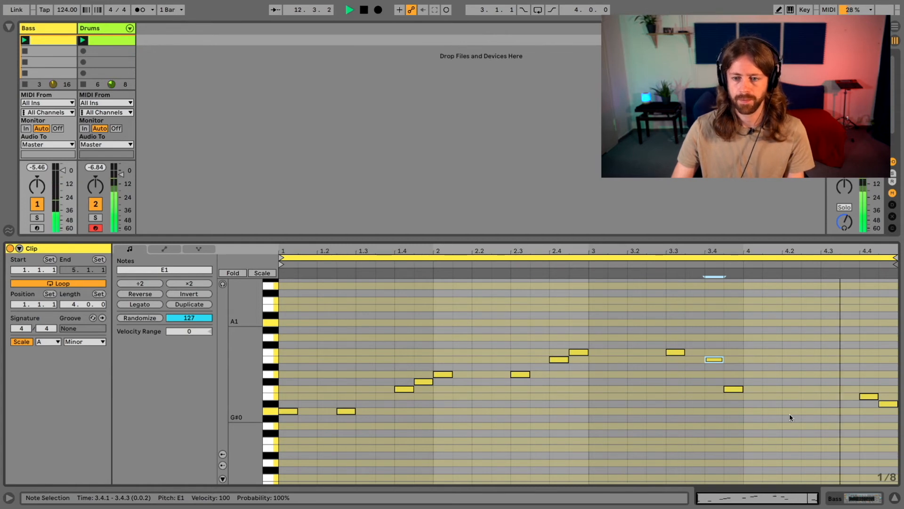
pyautogui.press('space')
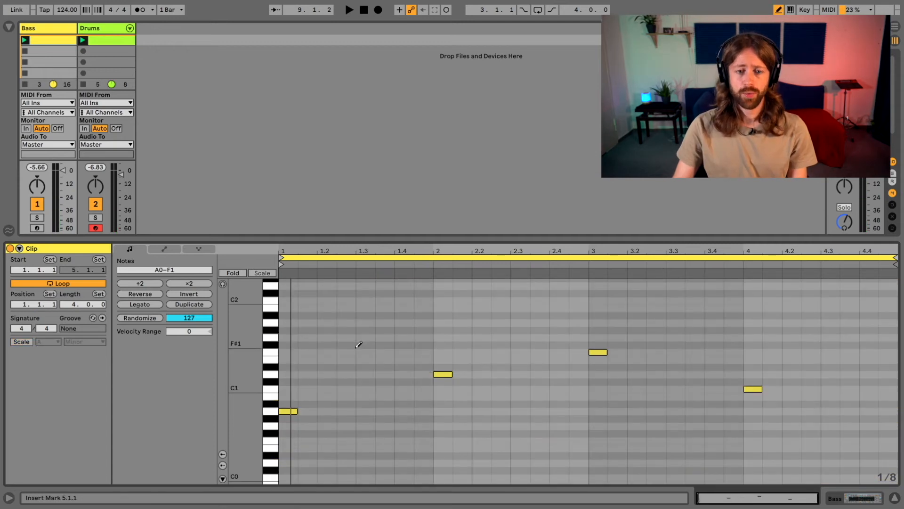
# Set a fixed 1/16 grid and redraw the four root notes as sixteenth notes at the start of each bar.
pyautogui.rightClick(345, 344)
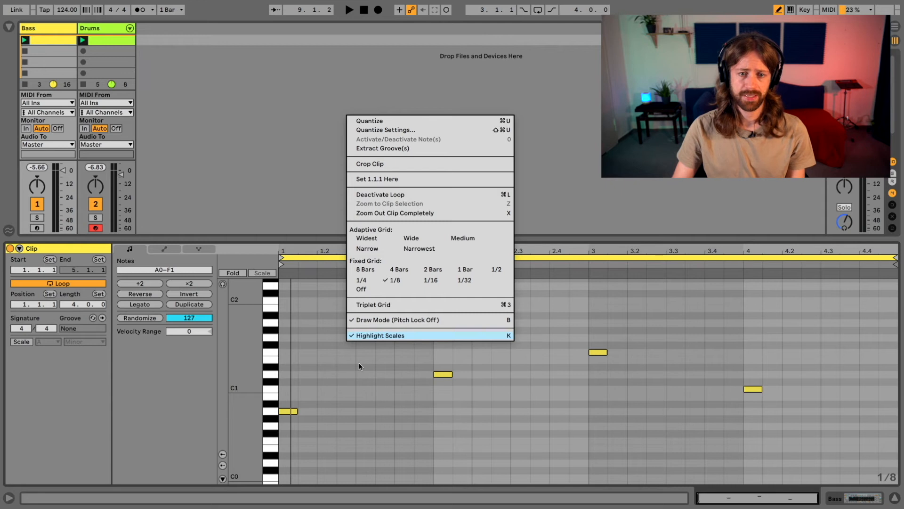
pyautogui.click(434, 278)
pyautogui.click(286, 411)
pyautogui.click(285, 411)
pyautogui.click(438, 375)
pyautogui.click(438, 374)
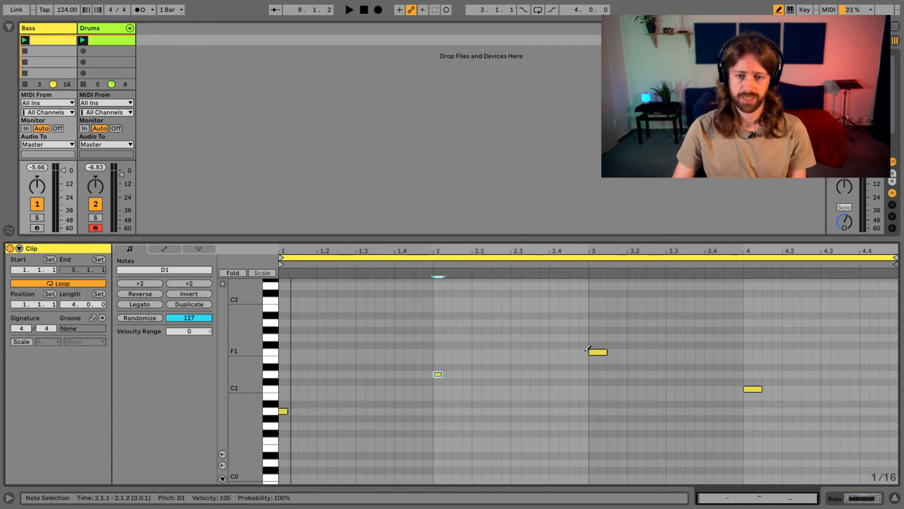
pyautogui.click(594, 352)
pyautogui.click(593, 351)
pyautogui.click(749, 389)
pyautogui.click(748, 389)
# Fill the four bars with continuous sixteenth notes on A0, D1, F1 and C1.
pyautogui.moveTo(295, 410); pyautogui.dragTo(424, 409)
pyautogui.moveTo(450, 372); pyautogui.dragTo(568, 373)
pyautogui.moveTo(605, 350); pyautogui.dragTo(738, 350)
pyautogui.moveTo(762, 393); pyautogui.dragTo(897, 389)
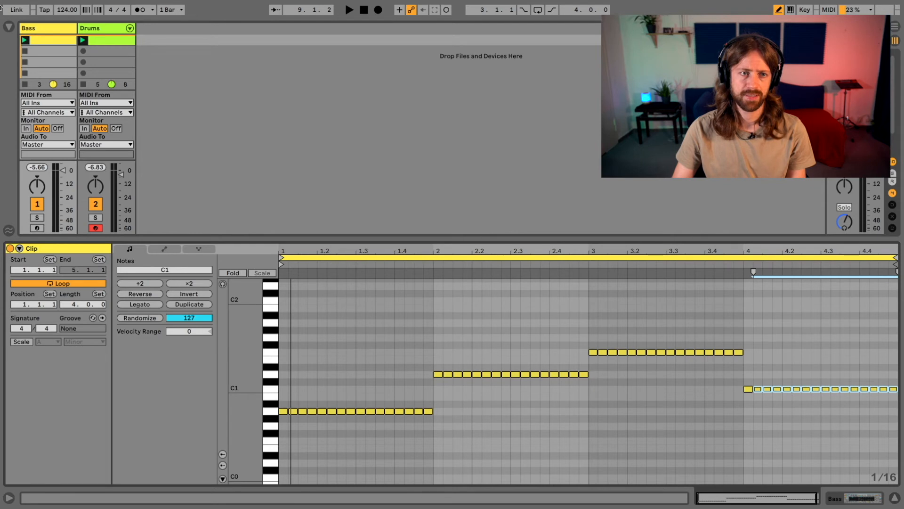
# Slow the tempo to 98 BPM, play the bassline, and raise the tempo to 108 BPM during playback.
pyautogui.click(71, 6)
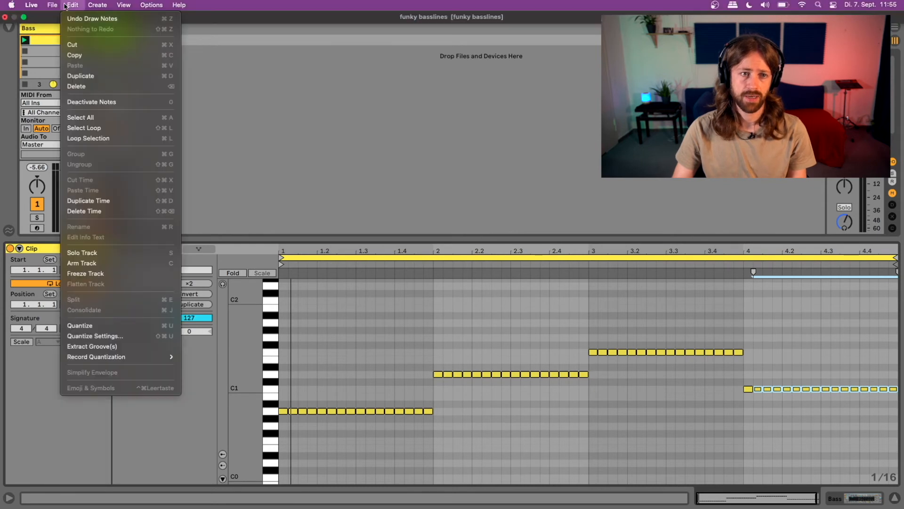
pyautogui.click(65, 6)
pyautogui.moveTo(65, 14); pyautogui.dragTo(65, 28)
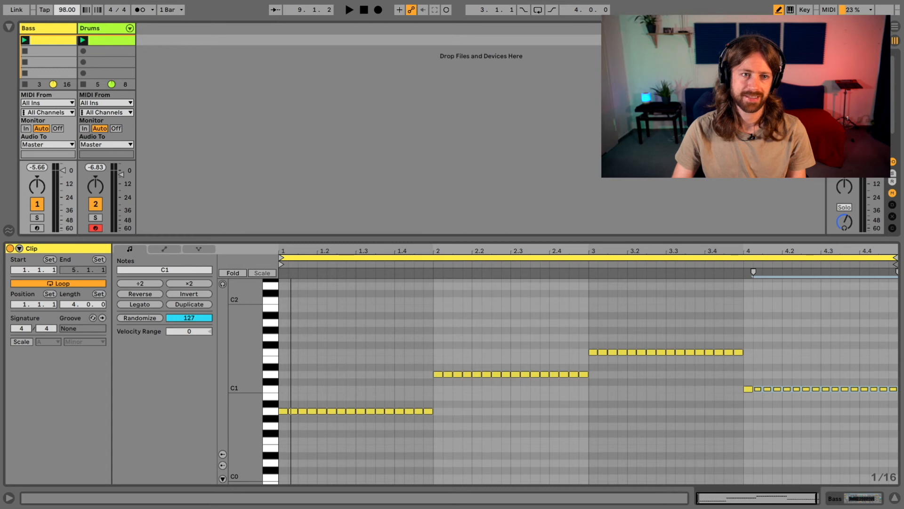
pyautogui.press('space')
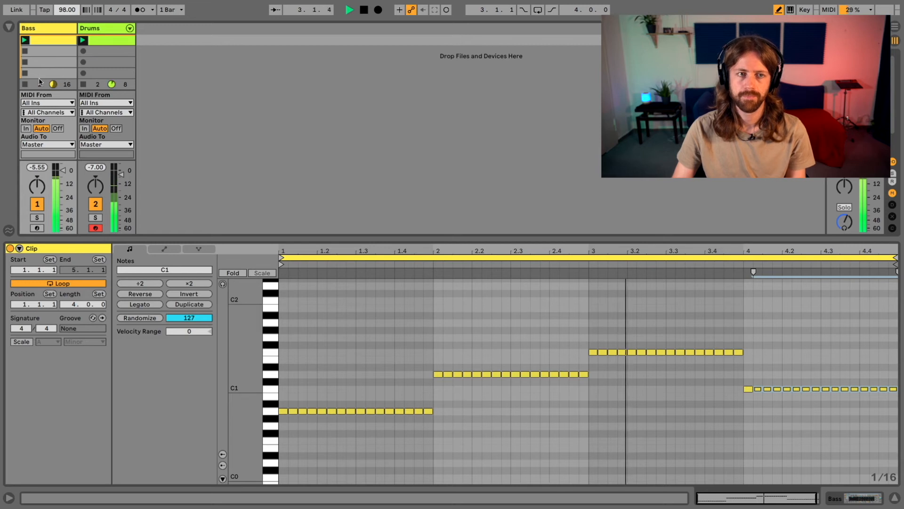
pyautogui.scroll(8, 66, 9)
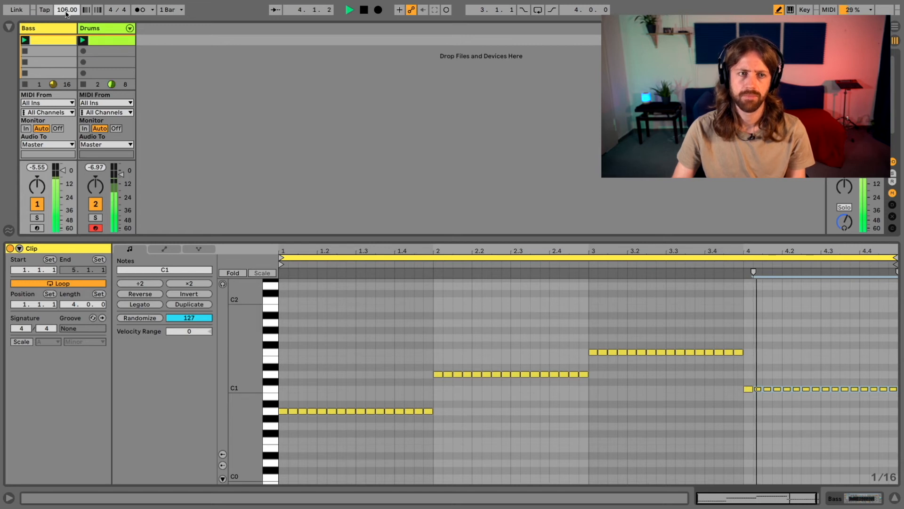
pyautogui.scroll(2, 67, 10)
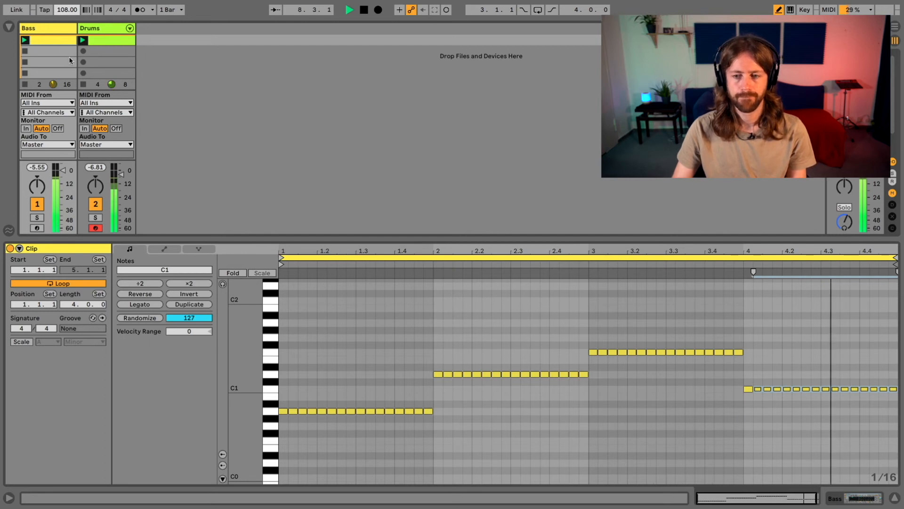
pyautogui.press('space')
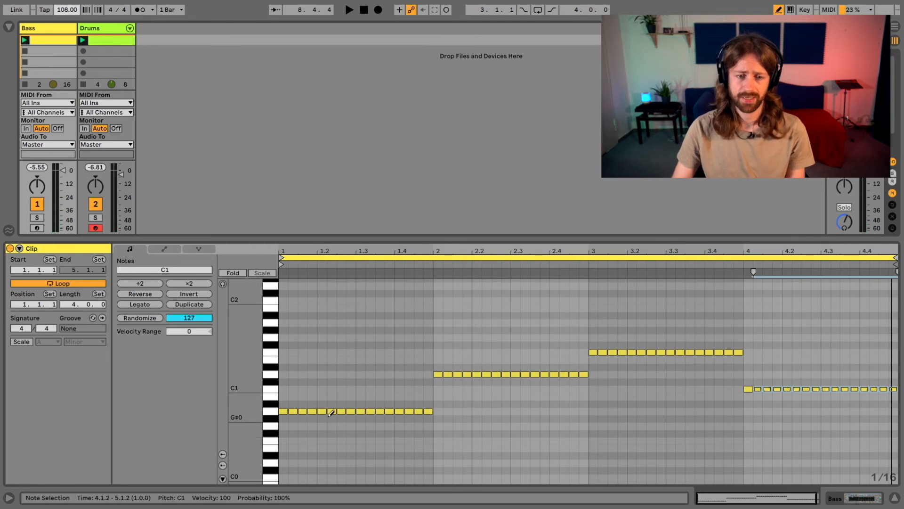
# Thin out the sixteenth notes in all four bars into a syncopated pattern that keeps each bar's first note, and play it.
pyautogui.moveTo(297, 410); pyautogui.dragTo(419, 408)
pyautogui.moveTo(451, 373); pyautogui.dragTo(566, 373)
pyautogui.moveTo(608, 353); pyautogui.dragTo(738, 349)
pyautogui.moveTo(755, 388); pyautogui.dragTo(859, 385)
pyautogui.click(761, 389)
pyautogui.click(788, 389)
pyautogui.click(885, 387)
pyautogui.press('space')
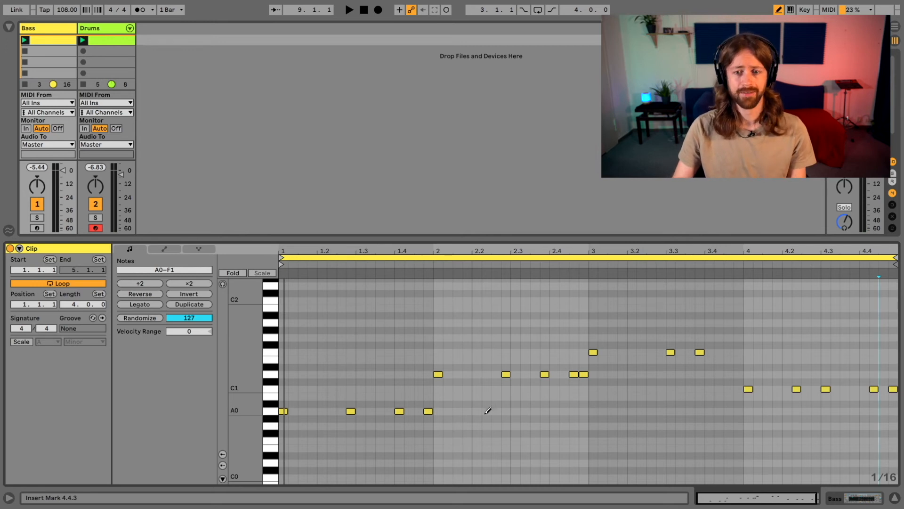
# Replace the D1 notes at 2.4.3 and 2.4.4 with D#1 and E1, and play the bassline.
pyautogui.click(571, 375)
pyautogui.click(583, 374)
pyautogui.click(575, 360)
pyautogui.click(584, 374)
pyautogui.click(574, 367)
pyautogui.click(574, 359)
pyautogui.click(584, 359)
pyautogui.press('space')
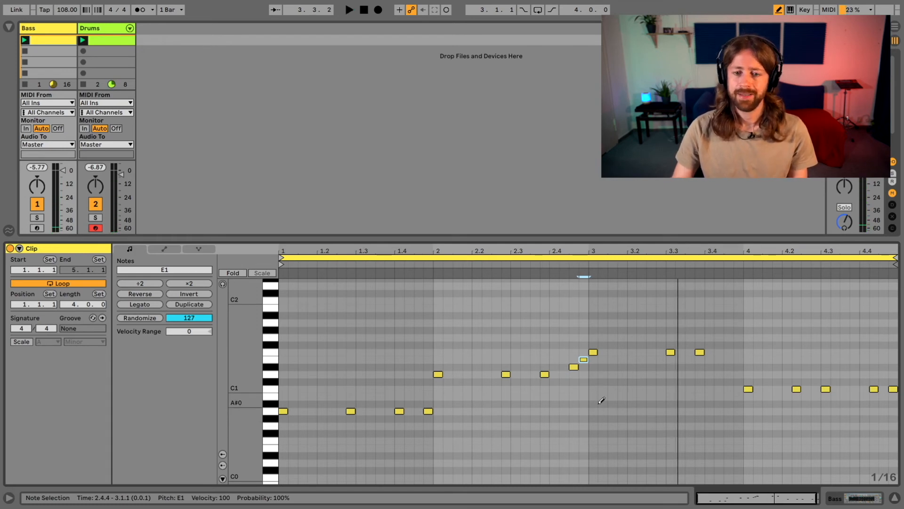
# Erase every note in bars 1 and 2 except the roots at 1.1.1 and 2.1.1.
pyautogui.click(583, 359)
pyautogui.click(573, 366)
pyautogui.click(545, 374)
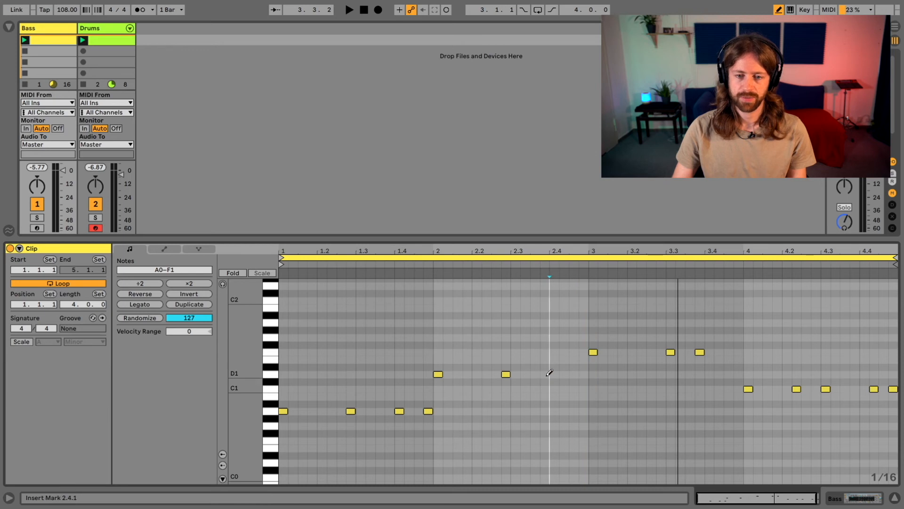
pyautogui.click(505, 374)
pyautogui.click(428, 410)
pyautogui.click(396, 411)
pyautogui.click(354, 413)
pyautogui.click(397, 412)
pyautogui.click(397, 412)
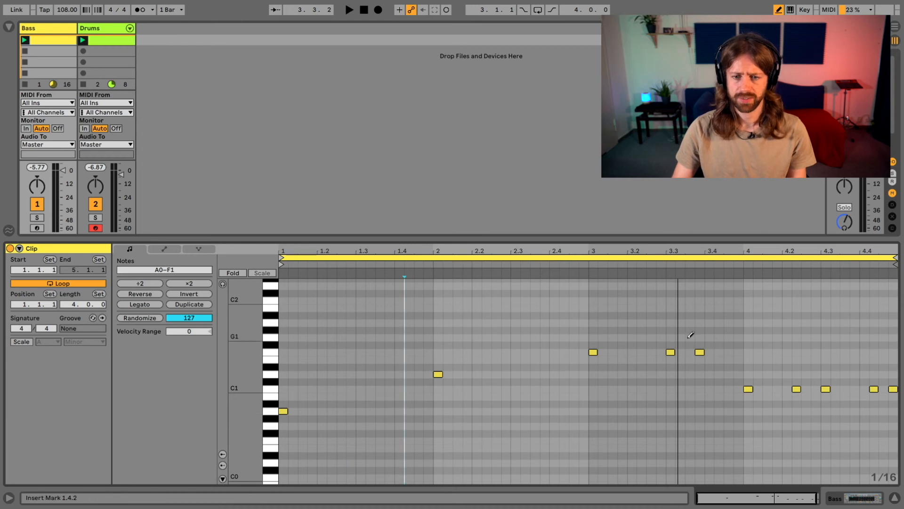
# Erase the extra F1 notes in bar 3 and C1 notes in bar 4, keeping only the first note of each bar.
pyautogui.click(670, 352)
pyautogui.click(700, 352)
pyautogui.click(796, 389)
pyautogui.click(825, 389)
pyautogui.click(873, 389)
pyautogui.click(893, 389)
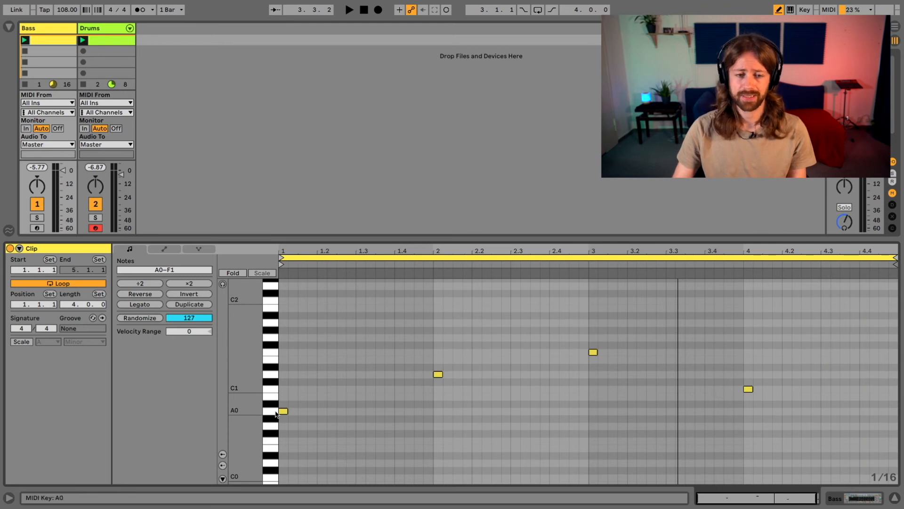
# Add sixteenth notes every three sixteenths up to beat 4, on A0 in bar 1 and D1 in bar 2.
pyautogui.click(312, 411)
pyautogui.click(341, 411)
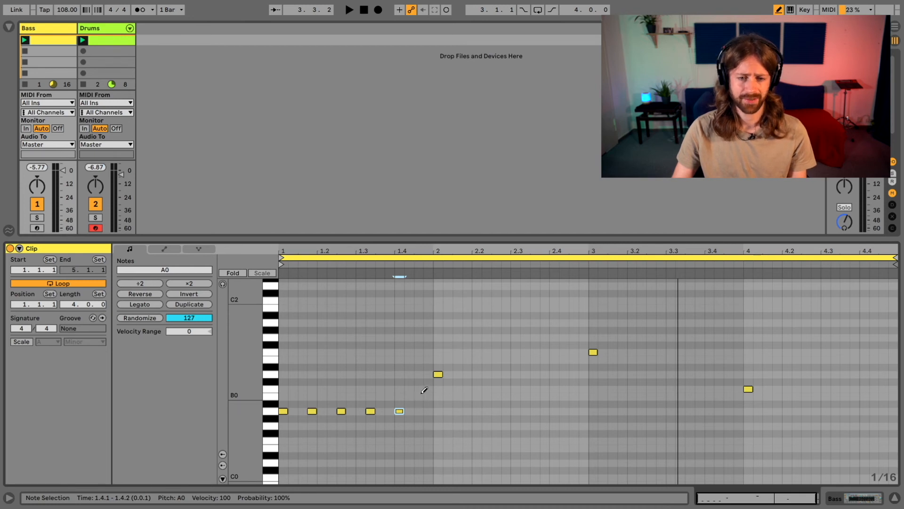
pyautogui.click(467, 374)
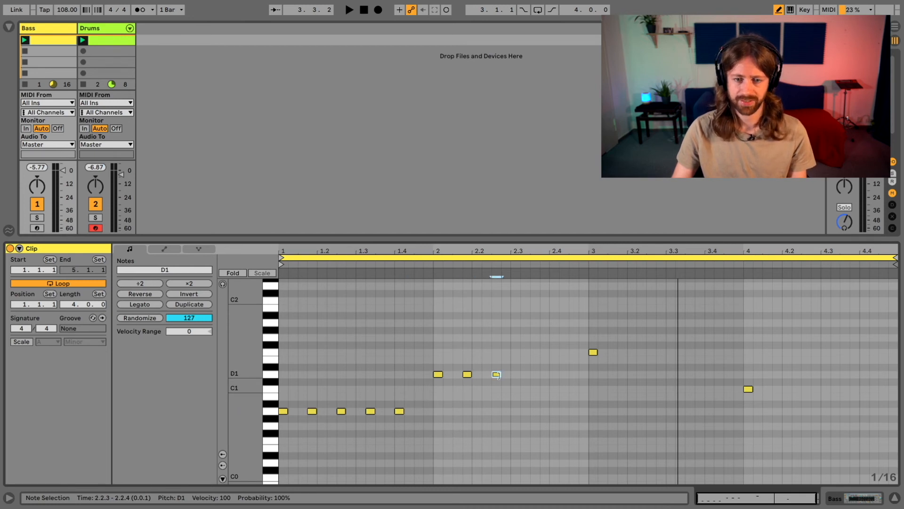
pyautogui.click(553, 374)
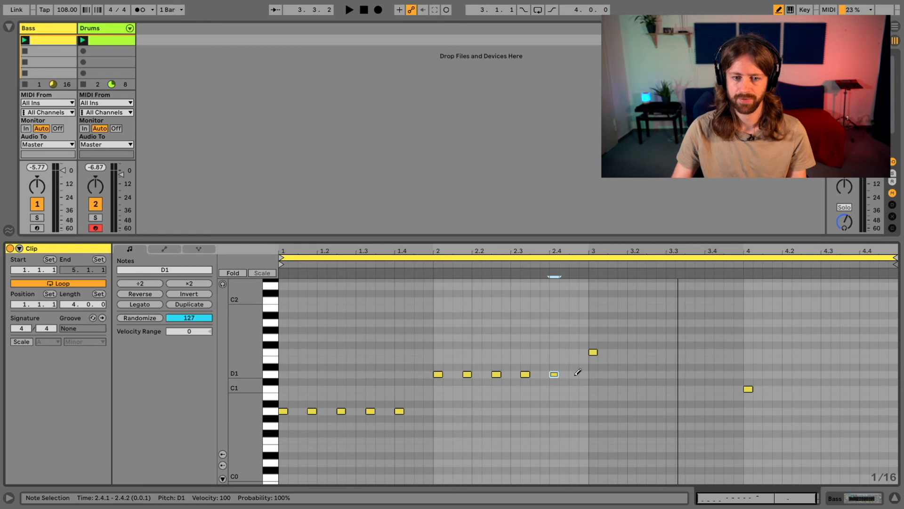
# Repeat the three-sixteenth spacing with F1 notes in bar 3 and C1 notes in bar 4, and play the bassline.
pyautogui.click(622, 374)
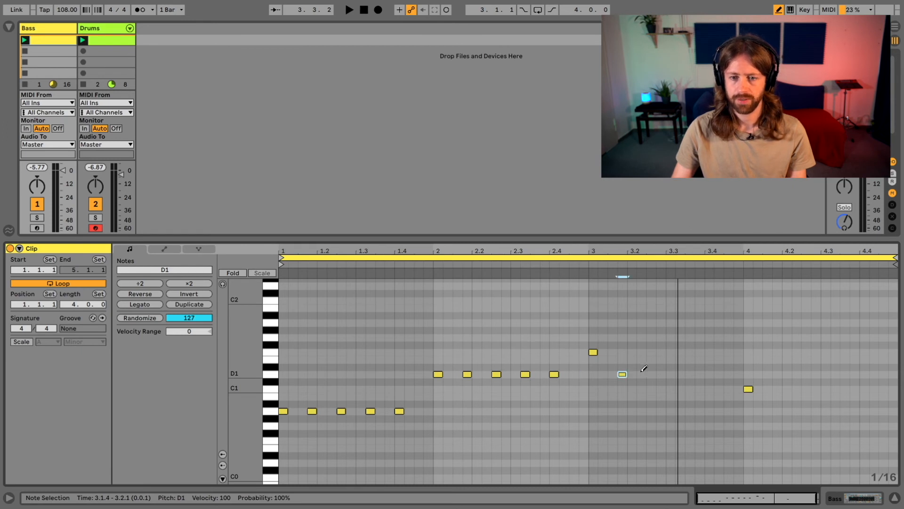
pyautogui.moveTo(626, 371); pyautogui.dragTo(623, 350)
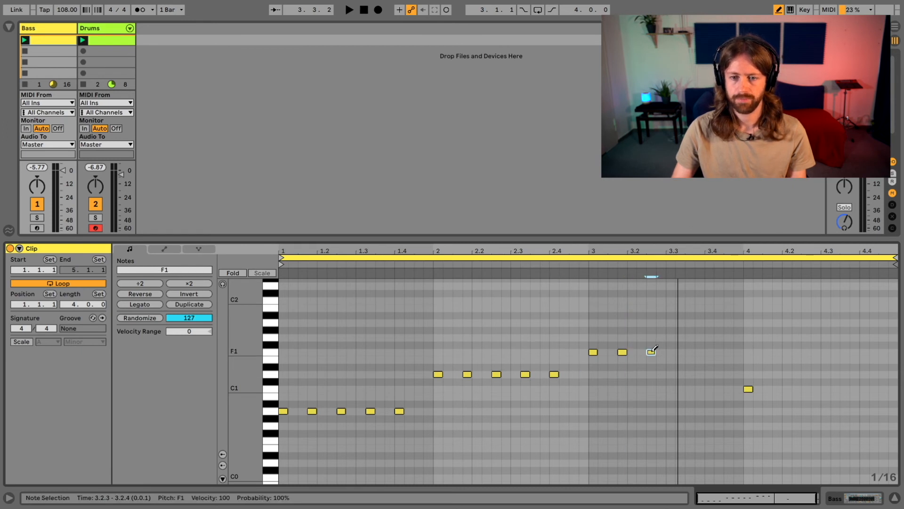
pyautogui.click(680, 351)
pyautogui.click(778, 388)
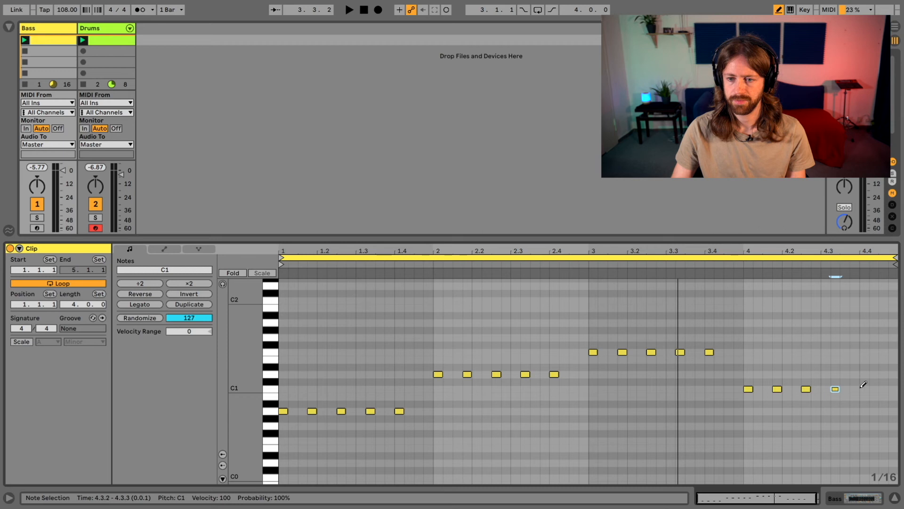
pyautogui.press('space')
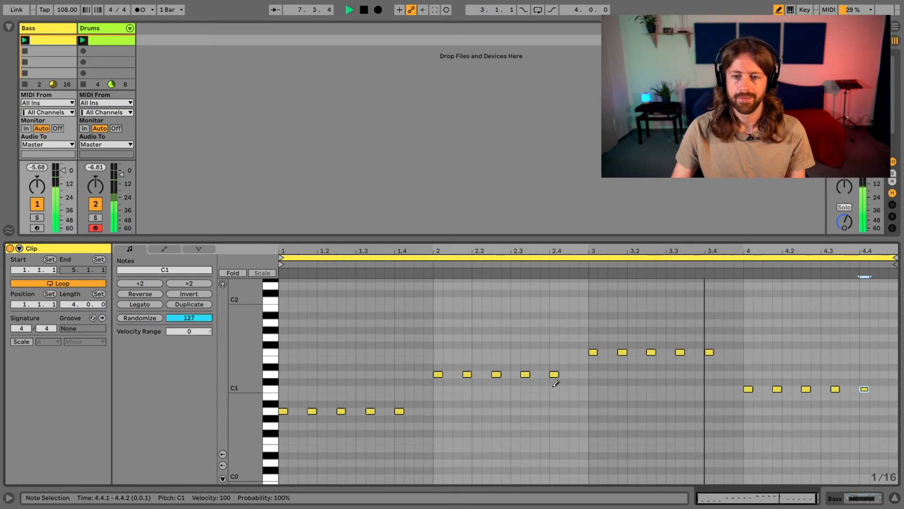
pyautogui.press('space')
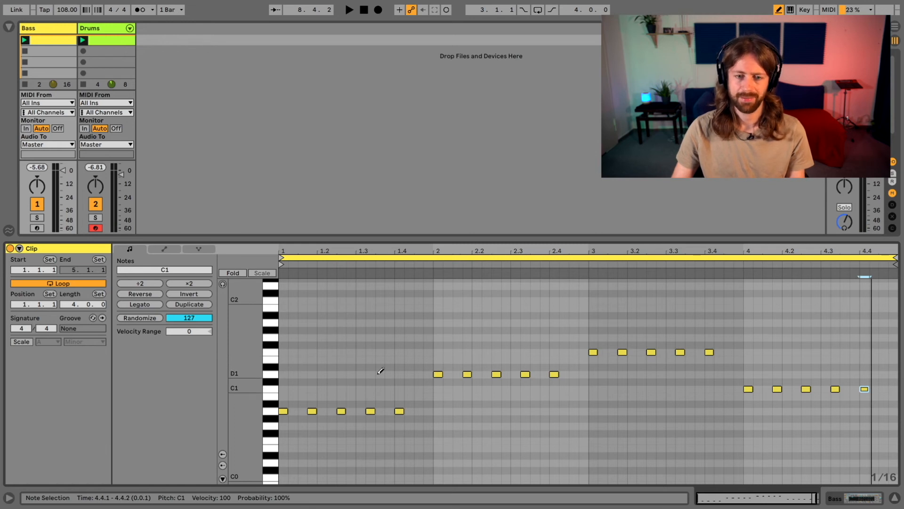
# Erase the last two A0 notes in bar 1 and add C1 at 1.4.3 and C#1 at 1.4.4 leading into D1.
pyautogui.click(370, 410)
pyautogui.click(399, 410)
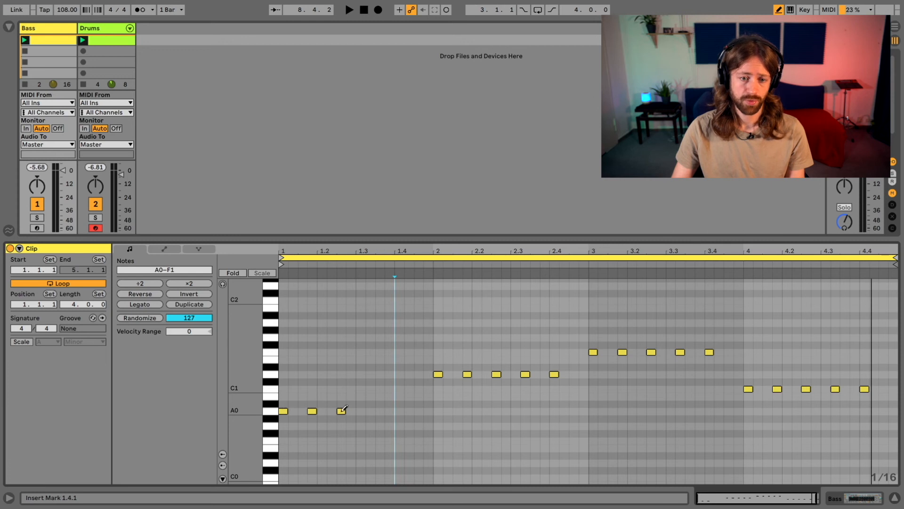
pyautogui.click(419, 388)
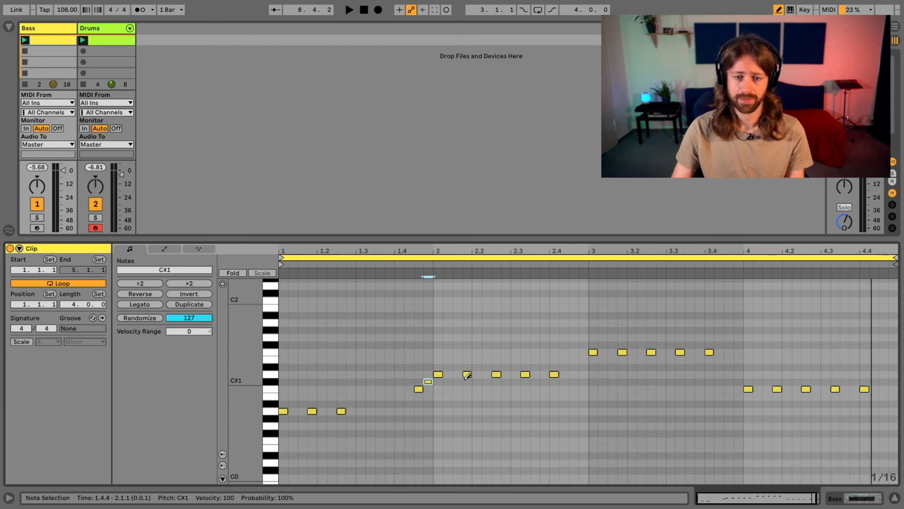
# Replace the last two D1 notes in bar 2 with D#1, E1 and F1 on 2.4.1 to 2.4.3, erasing F1 at 3.1.1.
pyautogui.click(525, 373)
pyautogui.click(554, 374)
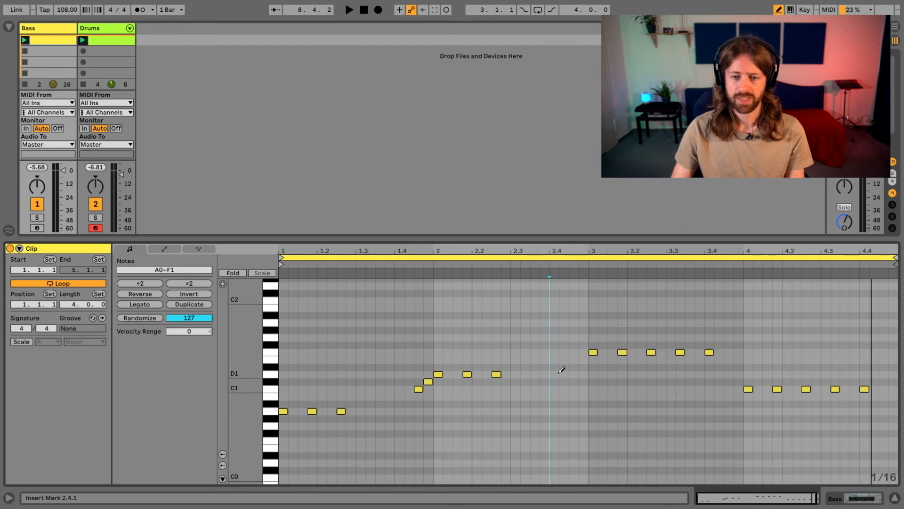
pyautogui.moveTo(591, 352); pyautogui.dragTo(572, 352)
pyautogui.click(554, 366)
pyautogui.click(564, 359)
# Replace the remaining F1 notes in bar 3 with only two sixteenths, at 3.1.2 and 3.2.1.
pyautogui.click(623, 352)
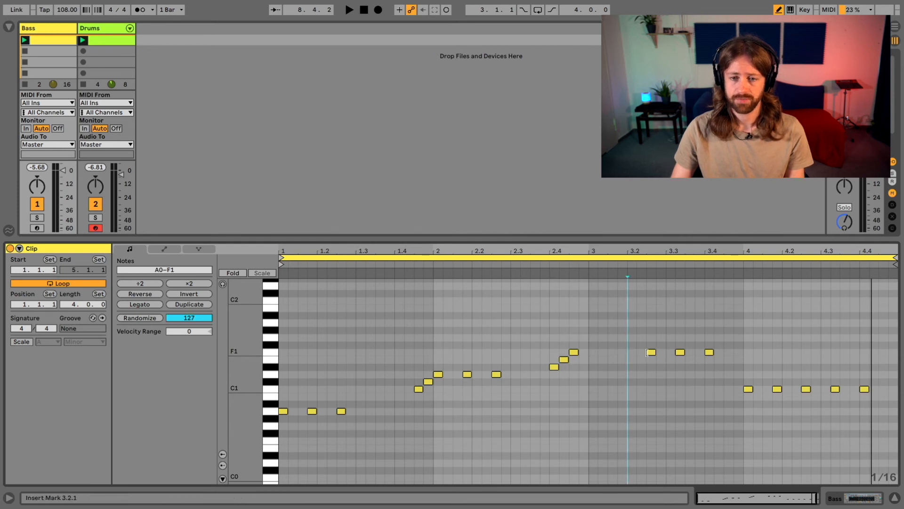
pyautogui.click(603, 351)
pyautogui.click(632, 352)
pyautogui.click(651, 352)
pyautogui.click(680, 352)
pyautogui.click(706, 352)
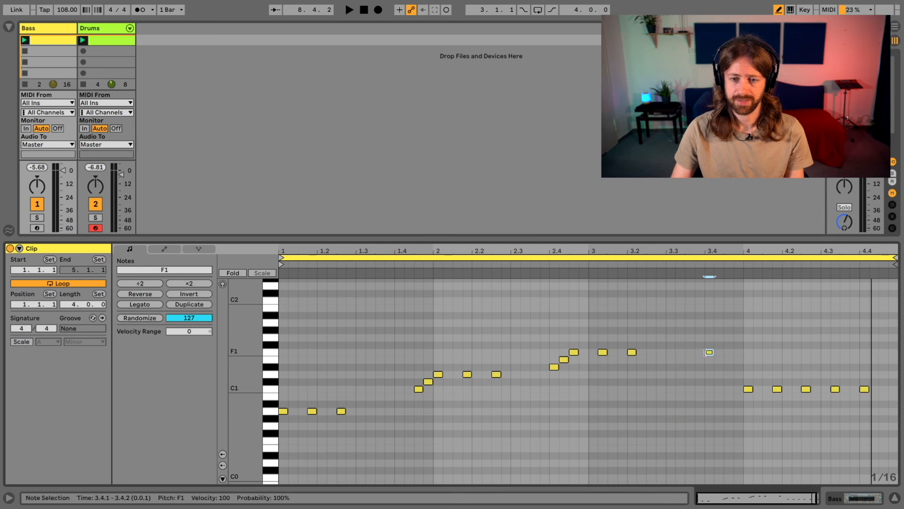
pyautogui.click(710, 351)
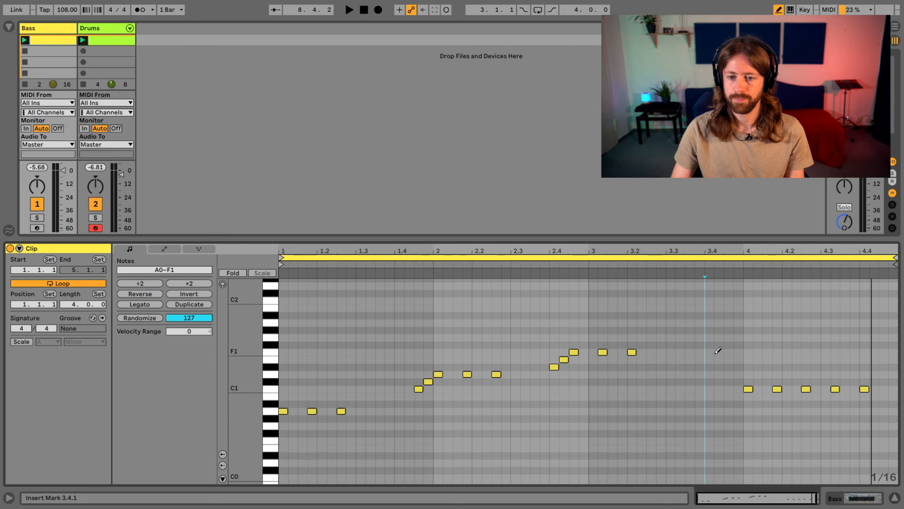
# Shift the first C1 of bar 4 one sixteenth early to 3.4.4, precede it with C#1 at 3.4.3, and play the bassline.
pyautogui.click(739, 389)
pyautogui.click(748, 388)
pyautogui.click(728, 381)
pyautogui.click(718, 374)
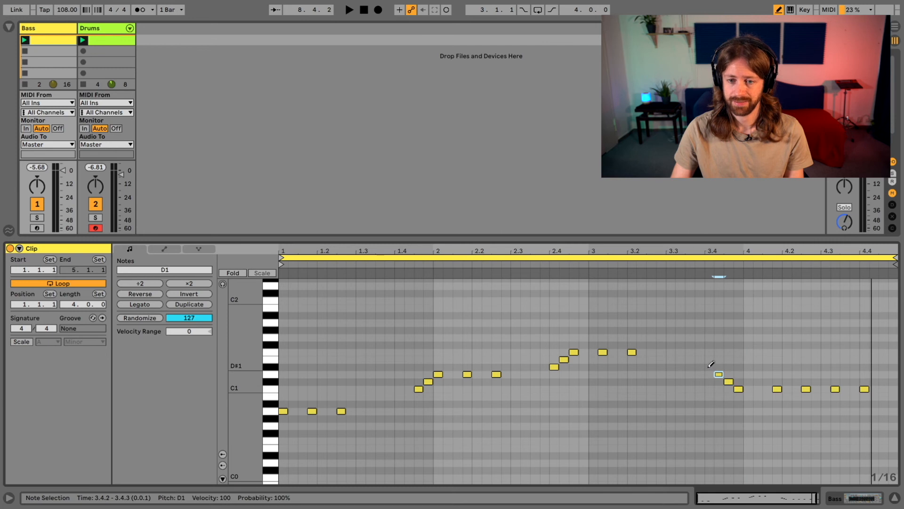
pyautogui.click(720, 374)
pyautogui.click(725, 381)
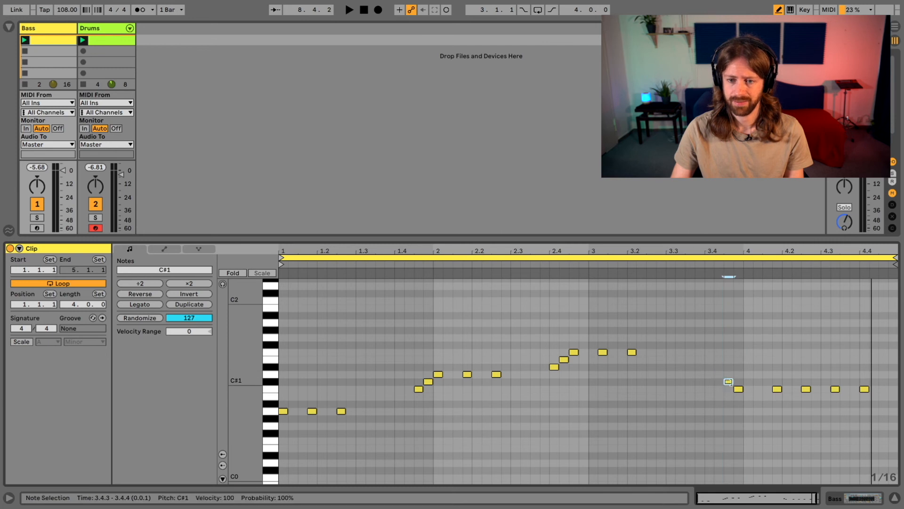
pyautogui.press('space')
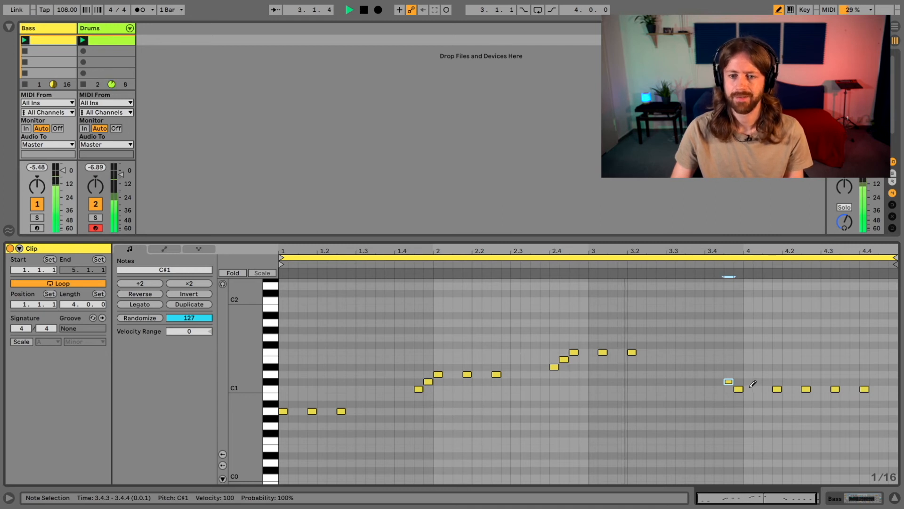
pyautogui.press('space')
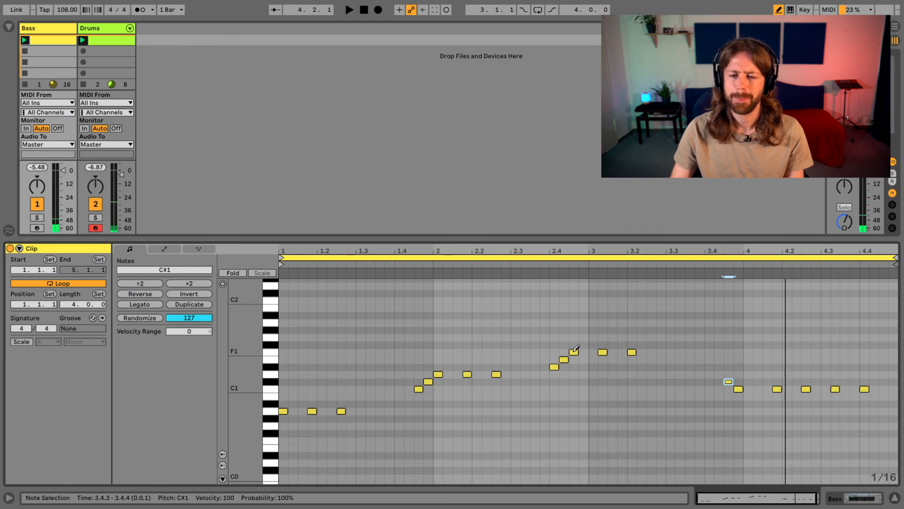
# Replace the two F1 notes in bar 3 with F1 at 3.1.1, 3.1.4 and 3.2.3, and play the bassline.
pyautogui.press('space')
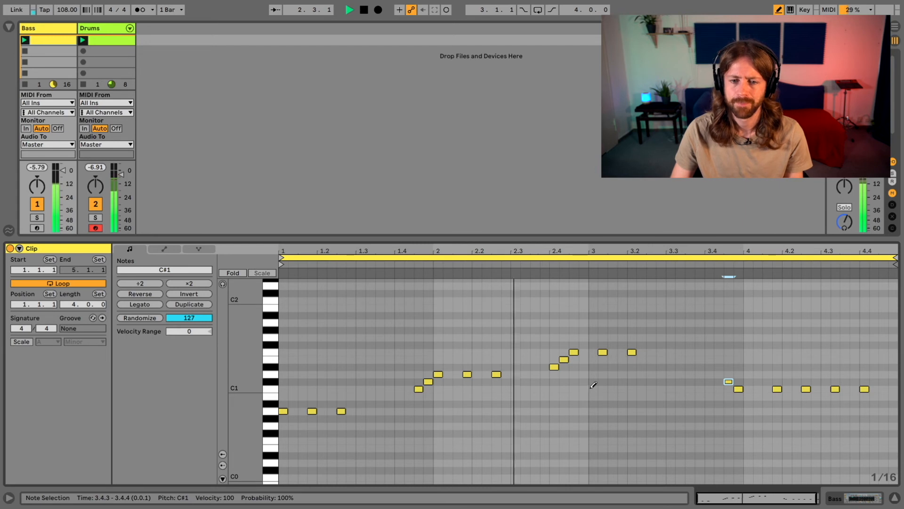
pyautogui.press('space')
pyautogui.click(594, 352)
pyautogui.click(602, 351)
pyautogui.click(622, 352)
pyautogui.click(634, 352)
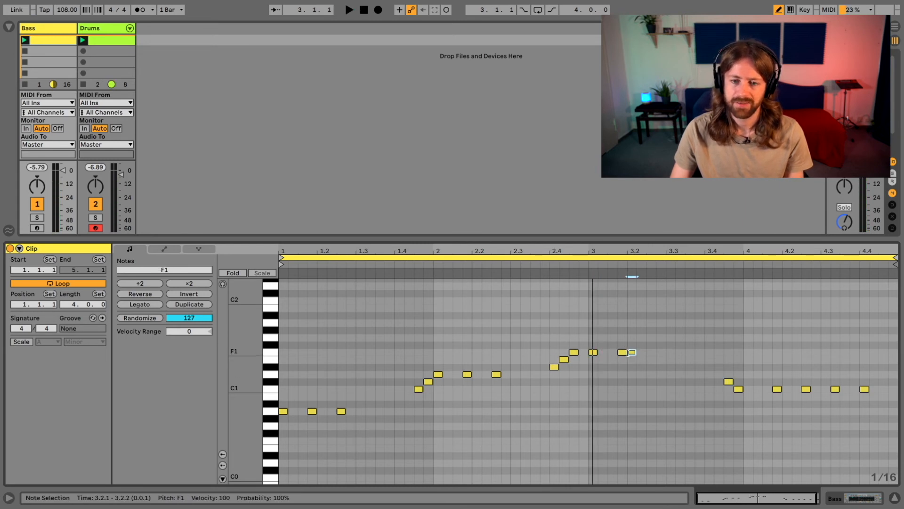
pyautogui.click(654, 351)
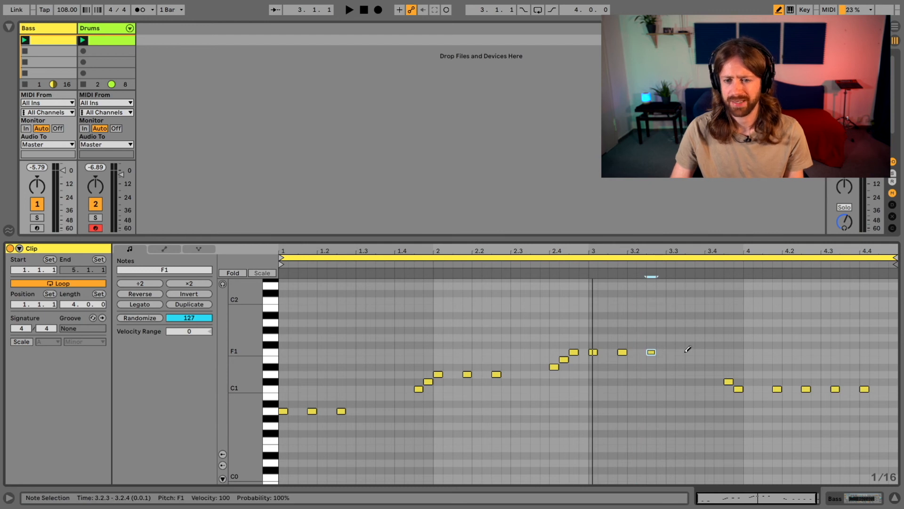
pyautogui.press('space')
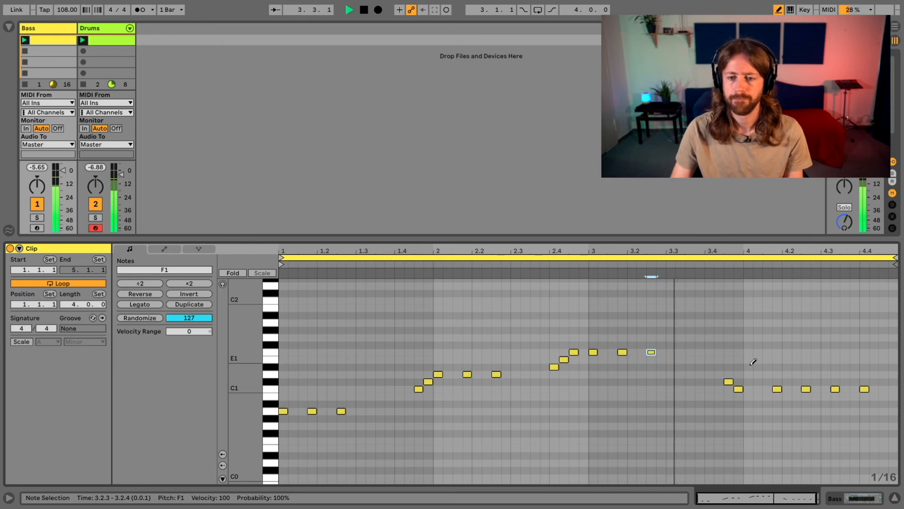
pyautogui.press('space')
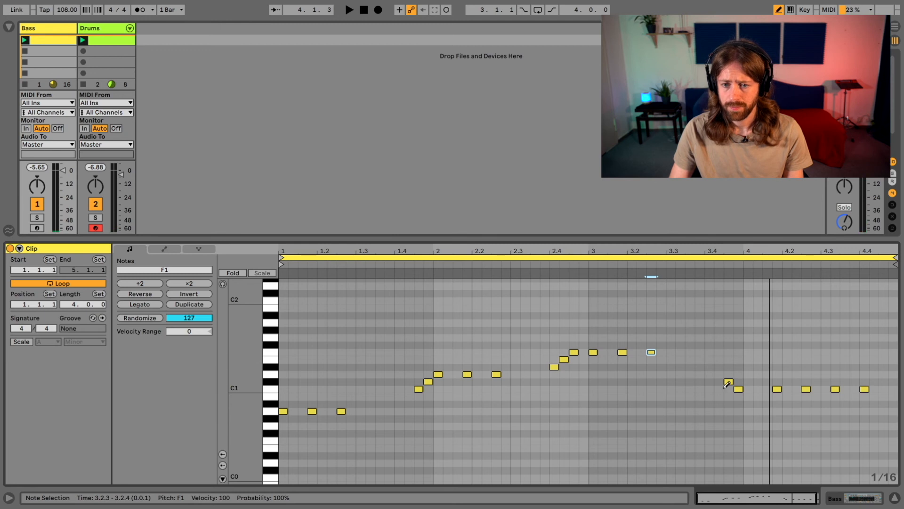
# Move the C#1 approach note one sixteenth earlier to 3.4.2, add D1 at 3.4.1, and play the bassline.
pyautogui.click(729, 381)
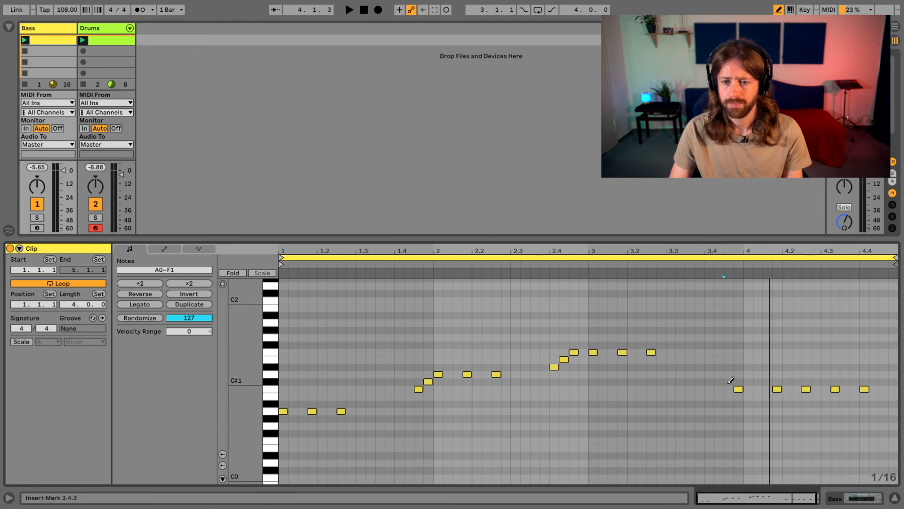
pyautogui.click(719, 381)
pyautogui.click(709, 374)
pyautogui.press('space')
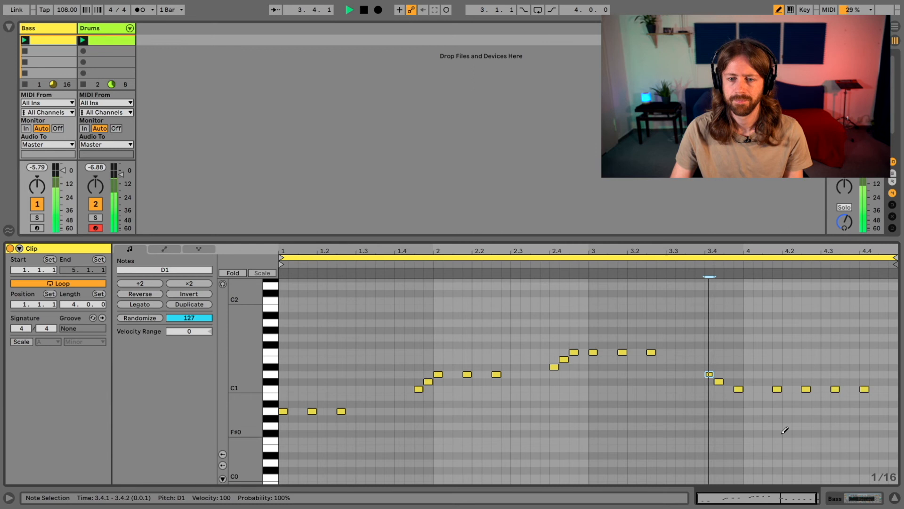
pyautogui.press('space')
# Shift the first three C1 notes in bar 4 one sixteenth later, to 4.2.1, 4.2.4 and 4.3.3, and play the bassline.
pyautogui.click(777, 388)
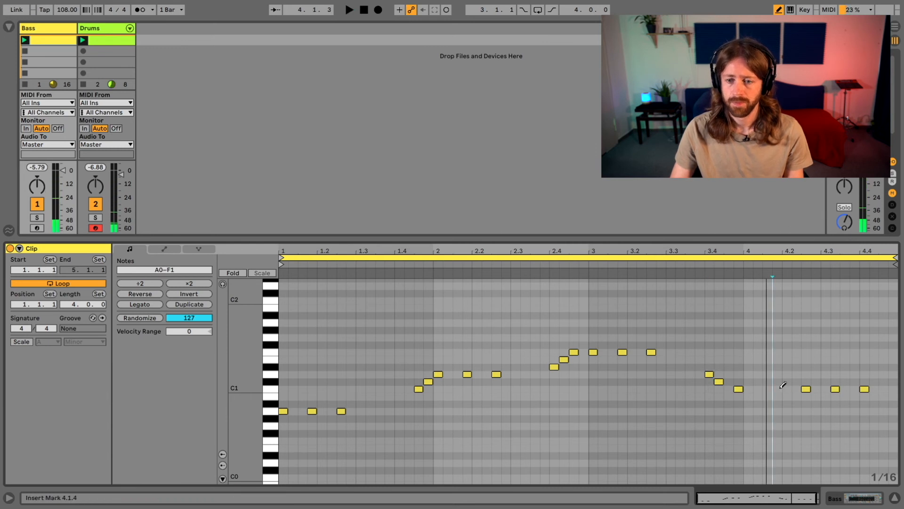
pyautogui.click(787, 388)
pyautogui.click(806, 388)
pyautogui.click(816, 388)
pyautogui.click(838, 388)
pyautogui.click(845, 389)
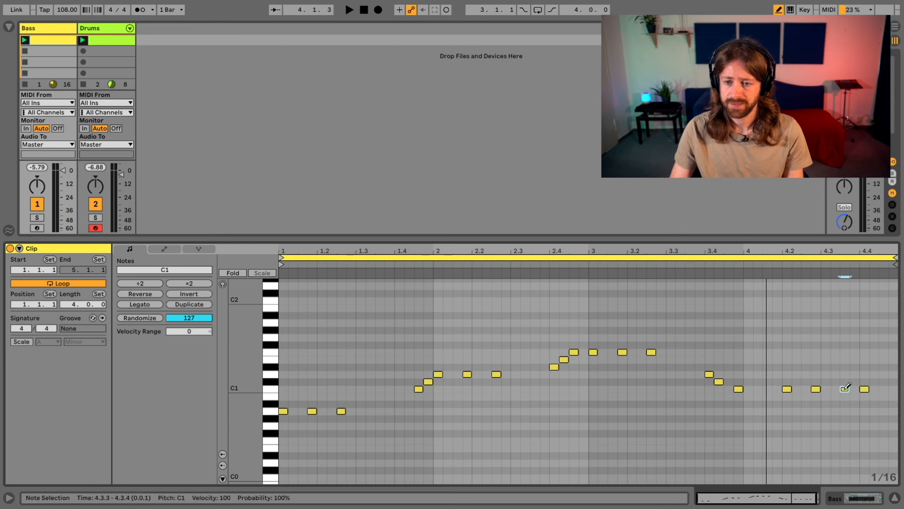
pyautogui.press('space')
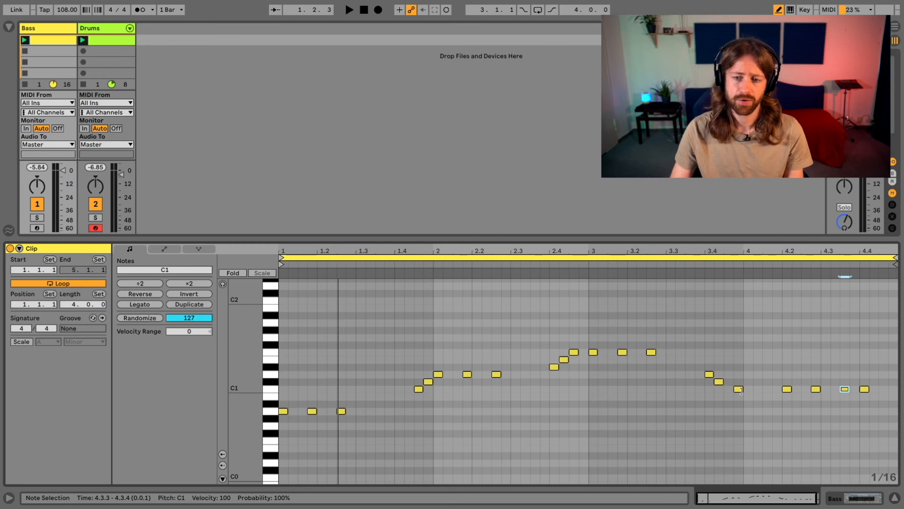
pyautogui.press('space')
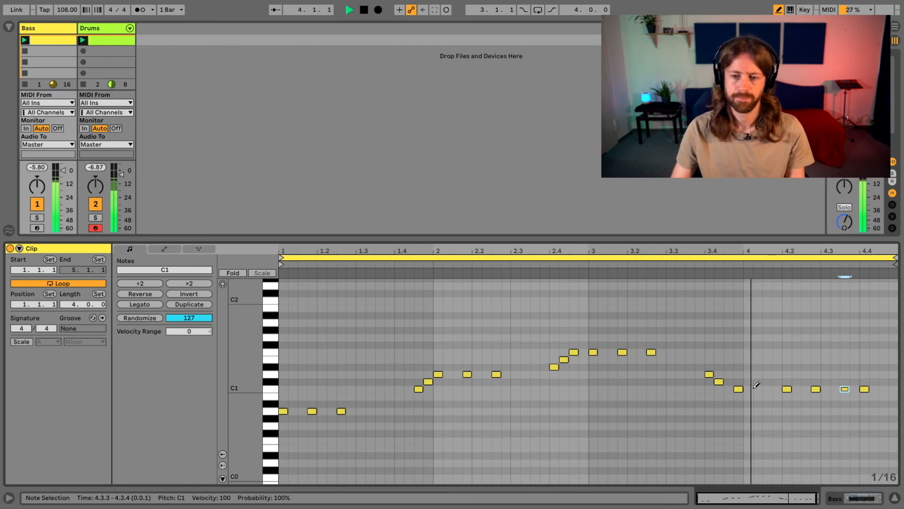
pyautogui.press('space')
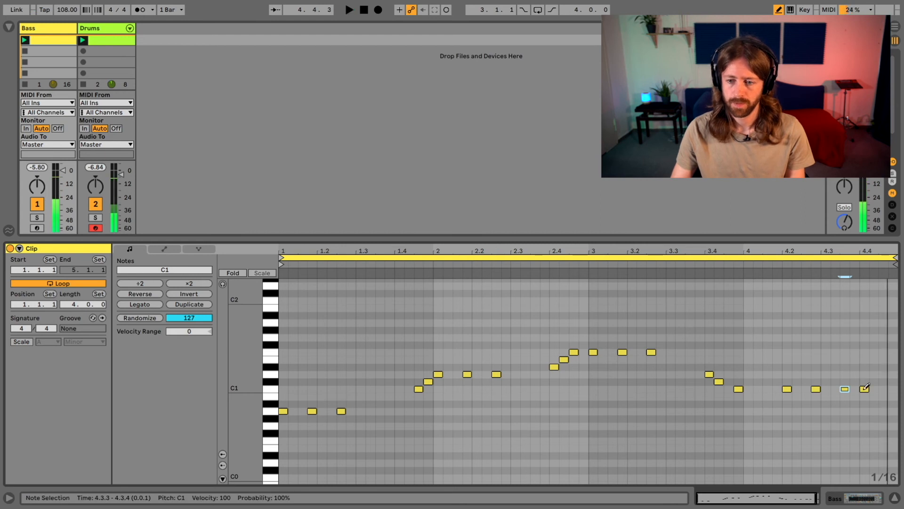
# Add B0 at 4.4.3 and A#0 at 4.4.4 as a chromatic descent at the end of bar 4, and play the bassline.
pyautogui.click(894, 403)
pyautogui.click(884, 396)
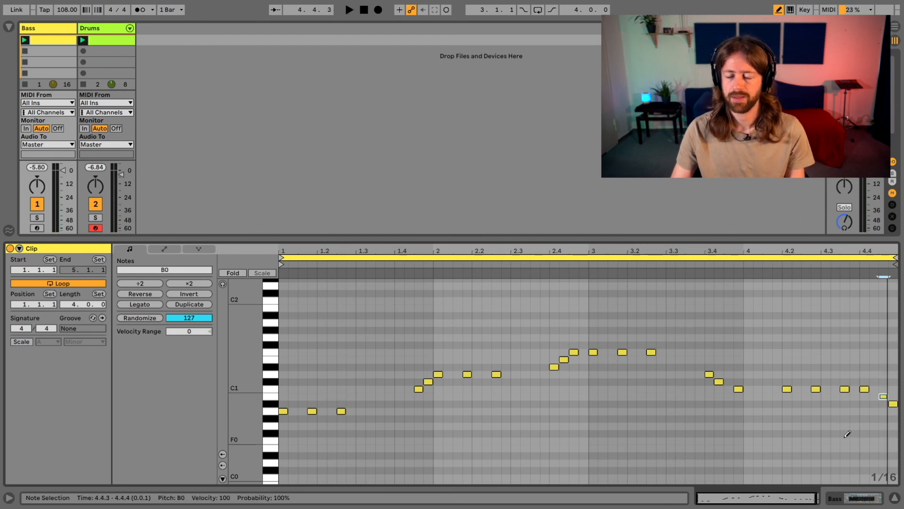
pyautogui.press('space')
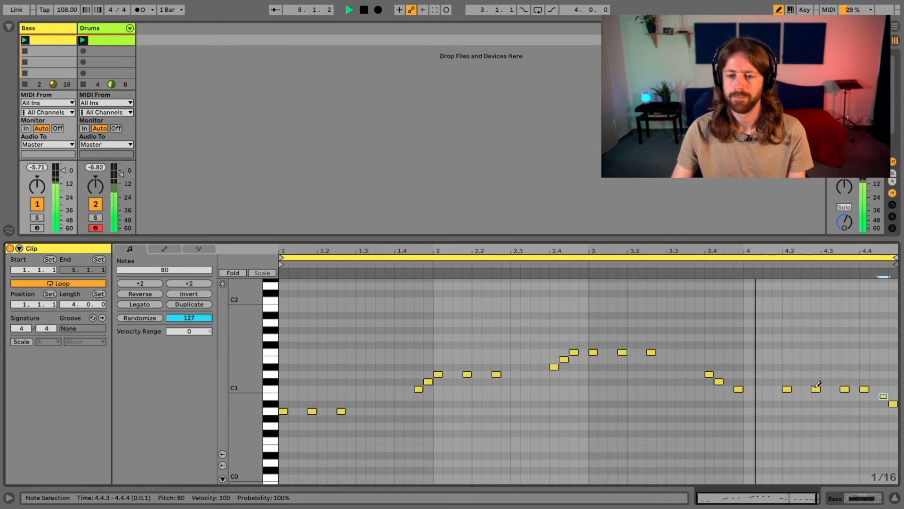
pyautogui.press('space')
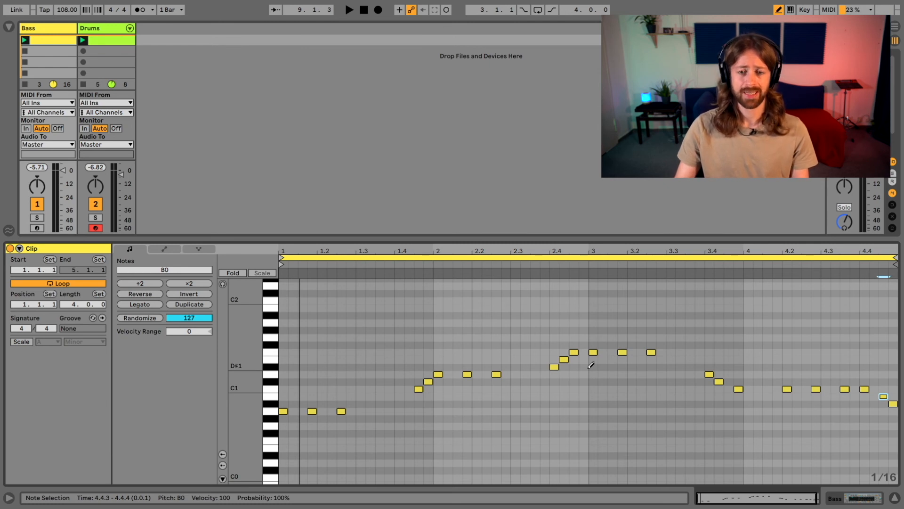
# Erase the approach notes at the end of bar 1, and fill bar 1 with A0 sixteenths and bar 2 with D1 sixteenths.
pyautogui.click(428, 381)
pyautogui.click(419, 389)
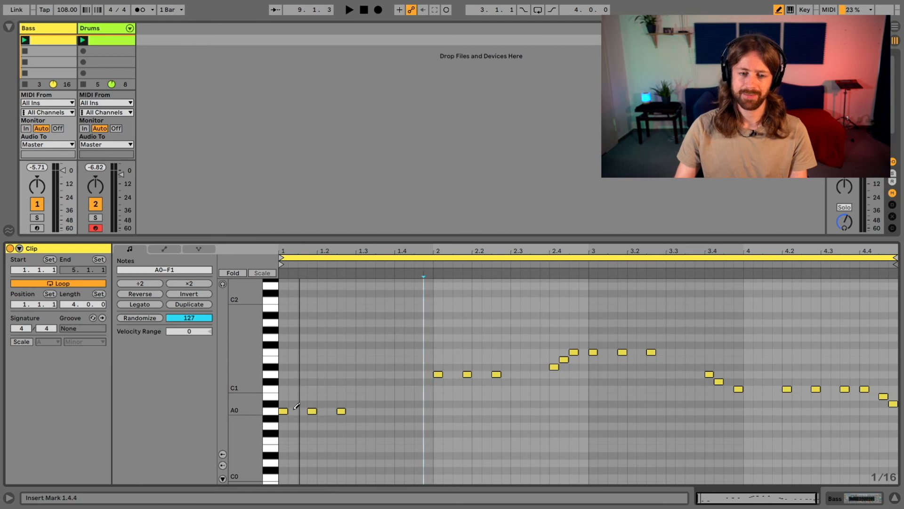
pyautogui.moveTo(288, 411); pyautogui.dragTo(433, 411)
pyautogui.moveTo(448, 374); pyautogui.dragTo(586, 373)
# Erase the rising approach notes at the end of bar 2 and fill bar 3 with continuous F1 sixteenths.
pyautogui.click(558, 368)
pyautogui.click(561, 361)
pyautogui.click(553, 367)
pyautogui.click(565, 360)
pyautogui.click(574, 352)
pyautogui.click(593, 351)
pyautogui.moveTo(601, 349); pyautogui.dragTo(745, 351)
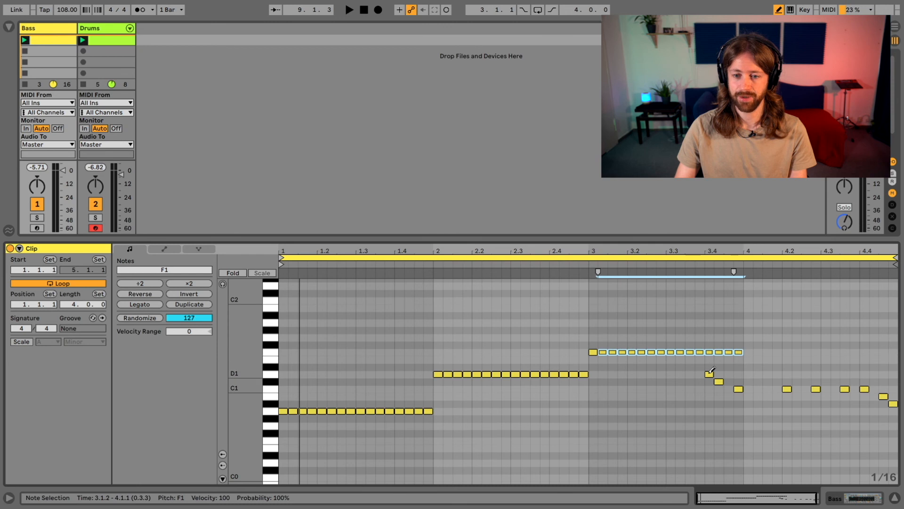
# Erase the descending approach notes at the ends of bars 3 and 4 and fill bar 4 with continuous C1 sixteenths.
pyautogui.click(709, 373)
pyautogui.click(718, 381)
pyautogui.click(737, 389)
pyautogui.click(721, 381)
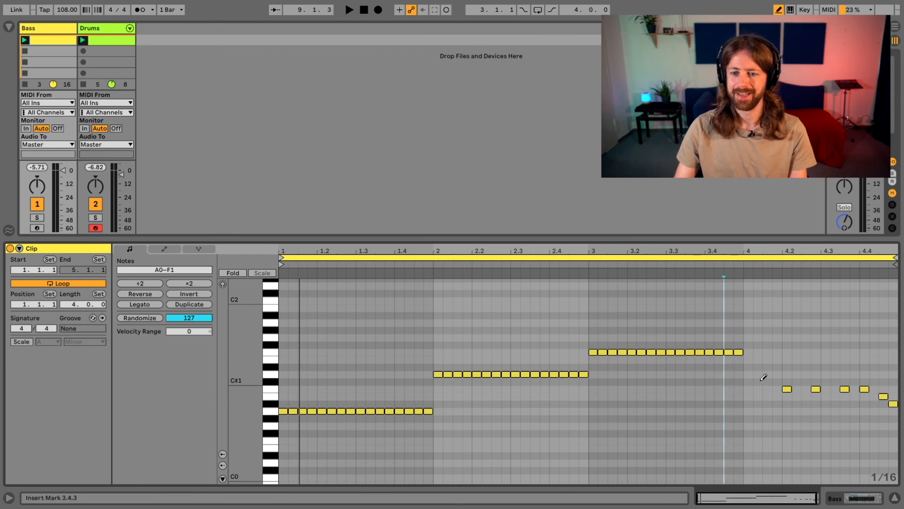
pyautogui.moveTo(748, 389); pyautogui.dragTo(893, 389)
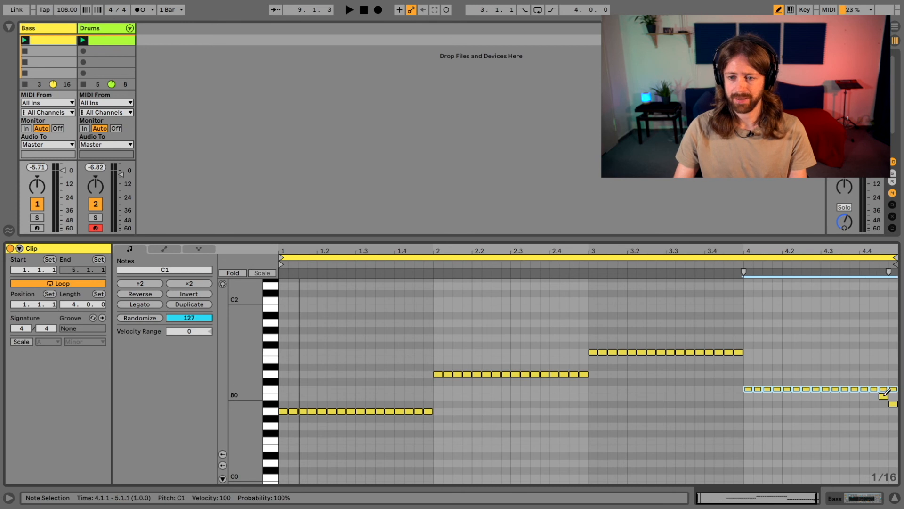
pyautogui.click(884, 397)
pyautogui.click(893, 404)
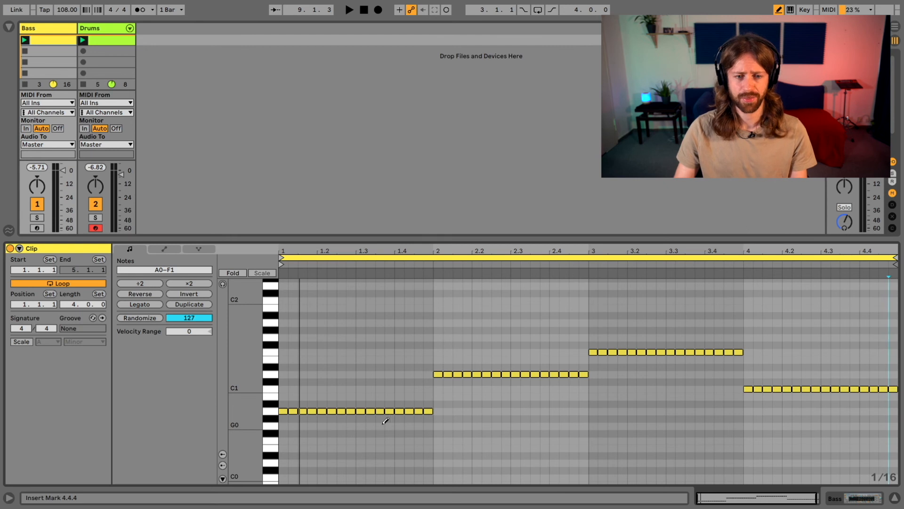
pyautogui.click(223, 454)
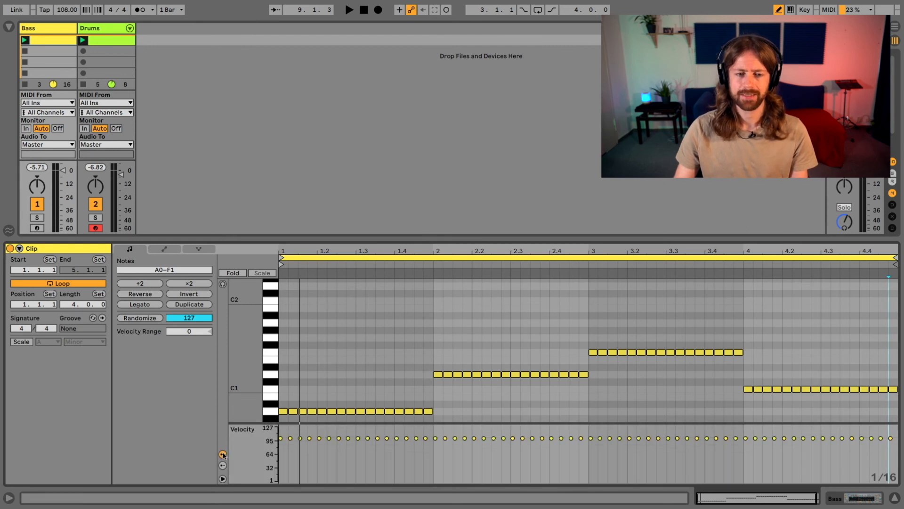
pyautogui.click(223, 455)
pyautogui.click(222, 454)
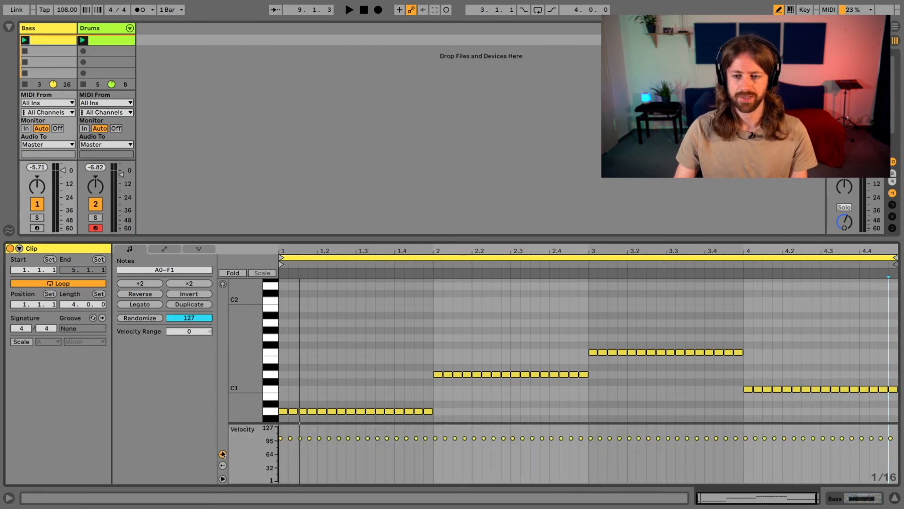
pyautogui.click(223, 454)
# Show the note Chance lane, set the probability of all notes to 0%, and play the clip.
pyautogui.click(222, 465)
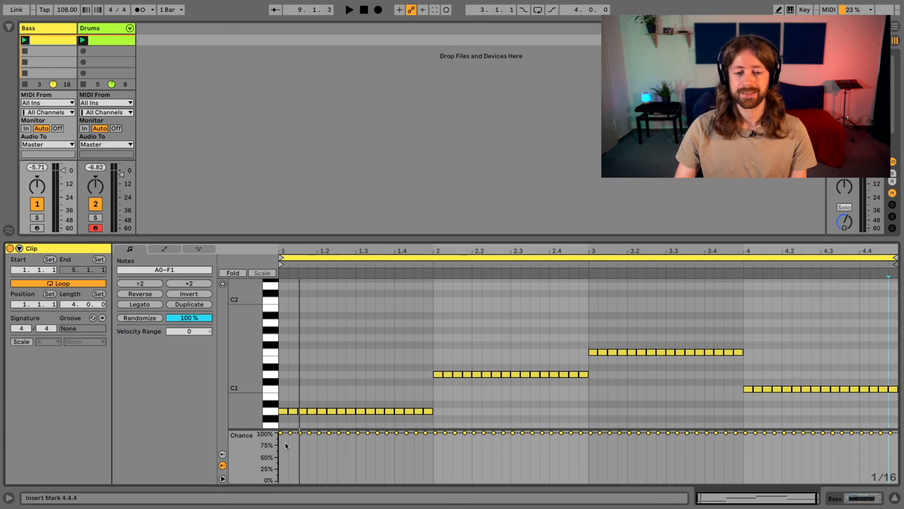
pyautogui.click(298, 327)
pyautogui.hotkey('ctrl', 'a')
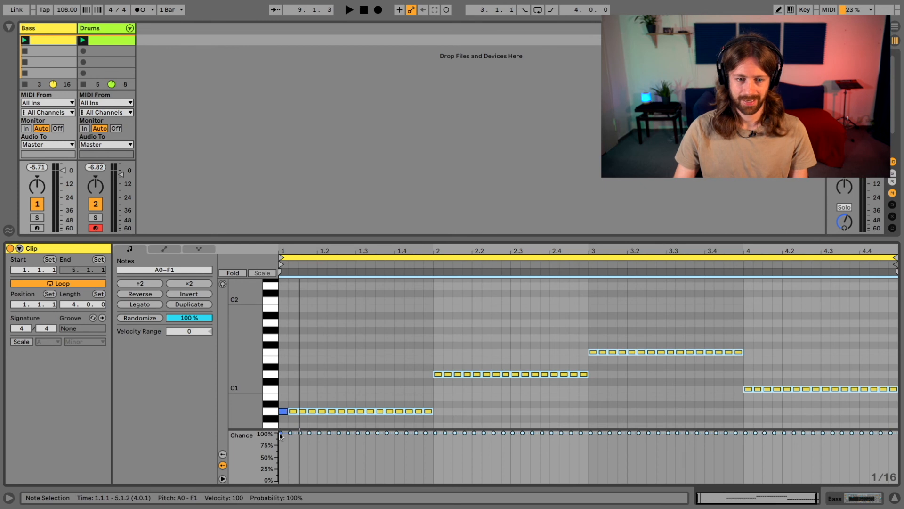
pyautogui.moveTo(280, 434); pyautogui.dragTo(281, 482)
pyautogui.press('space')
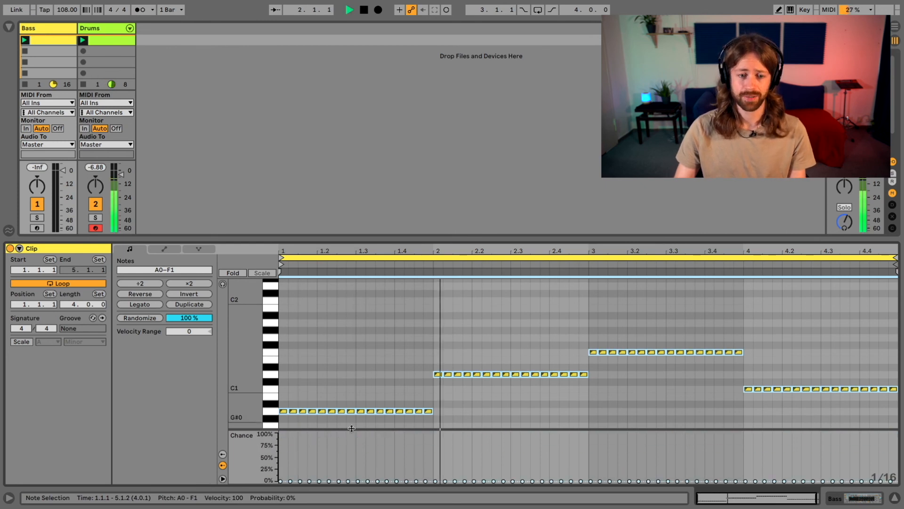
# Set the probability of all notes to 51%, listen to the clip, then stop playback and clear the note selection.
pyautogui.moveTo(320, 480); pyautogui.dragTo(320, 456)
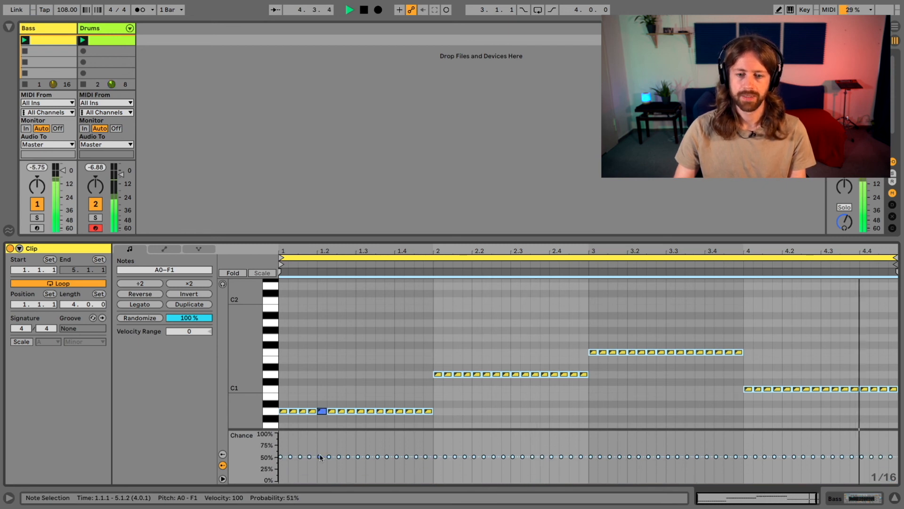
pyautogui.press('space')
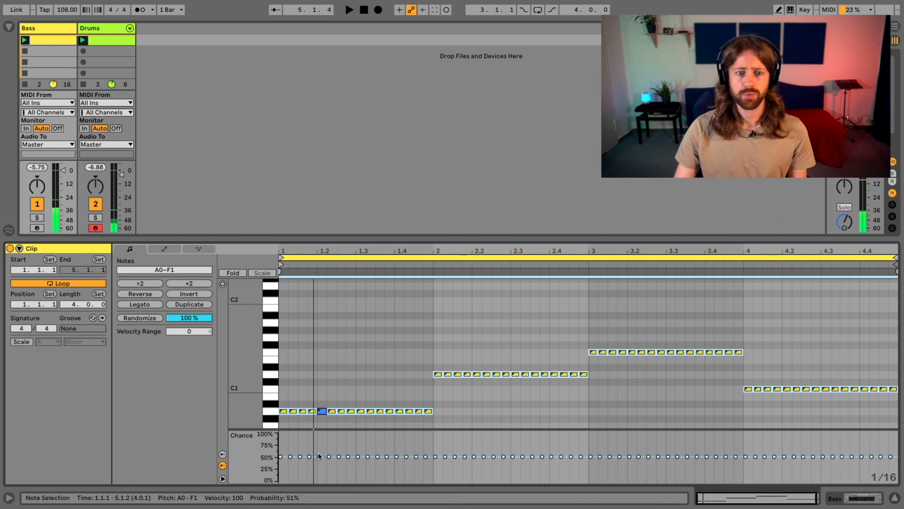
pyautogui.click(314, 452)
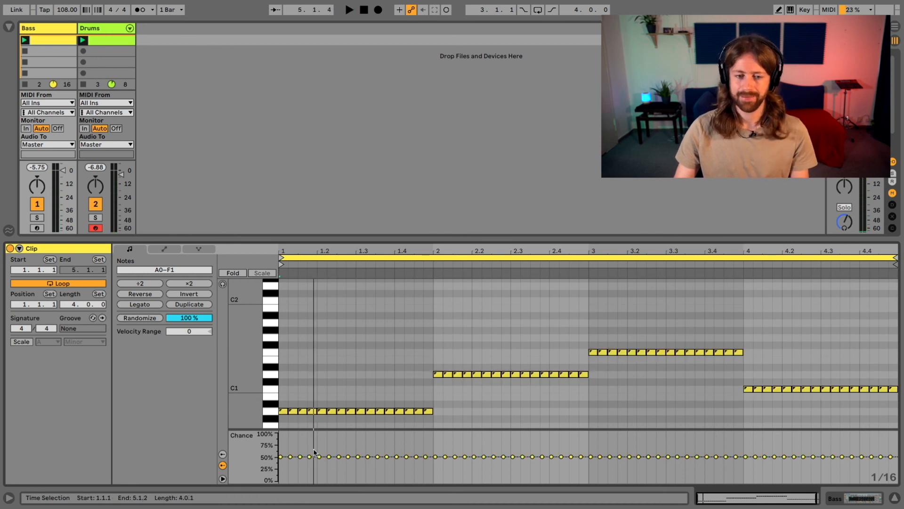
# Set probability to 100% for the first notes of bars 1 and 2, the last notes of bars 2 and 3, and bar 4's last two.
pyautogui.moveTo(281, 457); pyautogui.dragTo(280, 432)
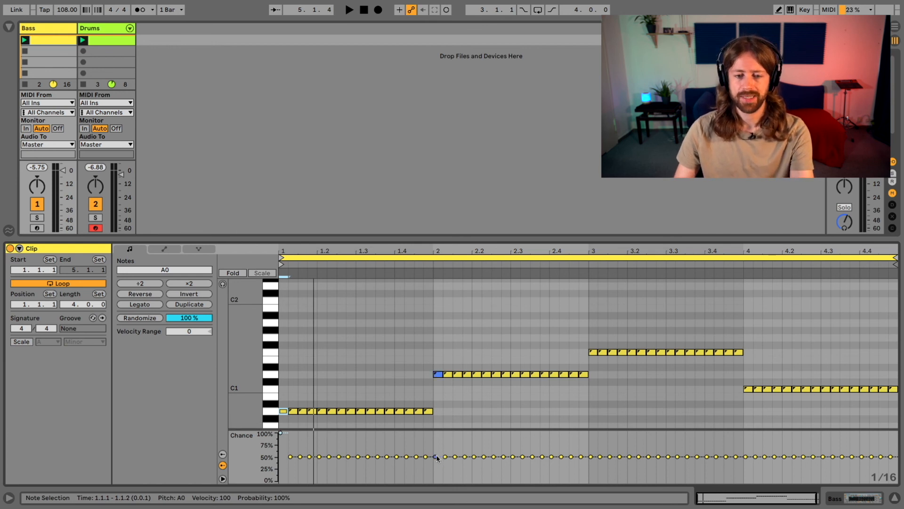
pyautogui.moveTo(436, 457); pyautogui.dragTo(506, 430)
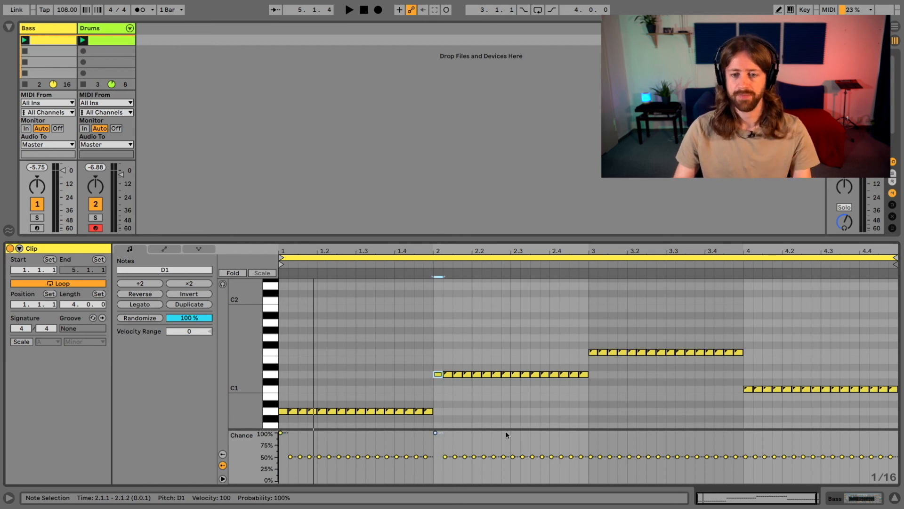
pyautogui.moveTo(582, 457); pyautogui.dragTo(582, 432)
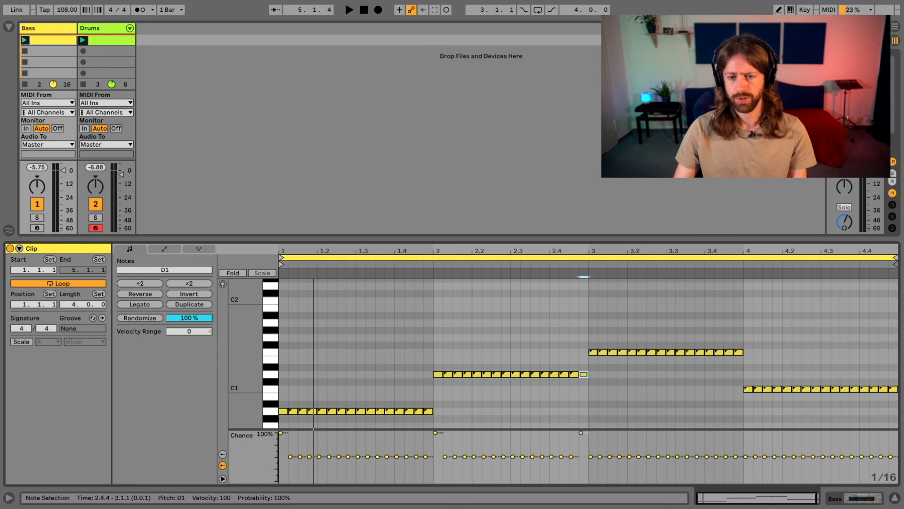
pyautogui.moveTo(735, 456); pyautogui.dragTo(725, 441)
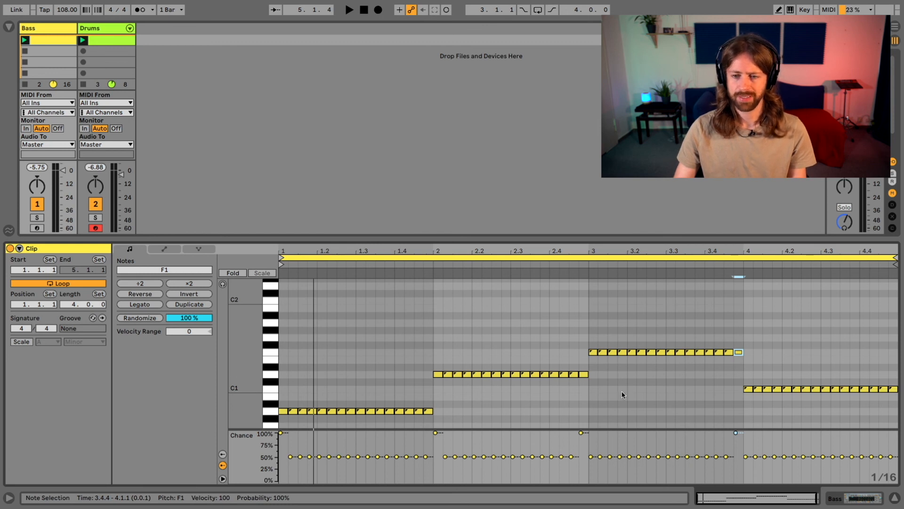
pyautogui.moveTo(881, 458)
pyautogui.mouseDown()
pyautogui.moveTo(882, 434)
pyautogui.moveTo(893, 436)
pyautogui.mouseUp()
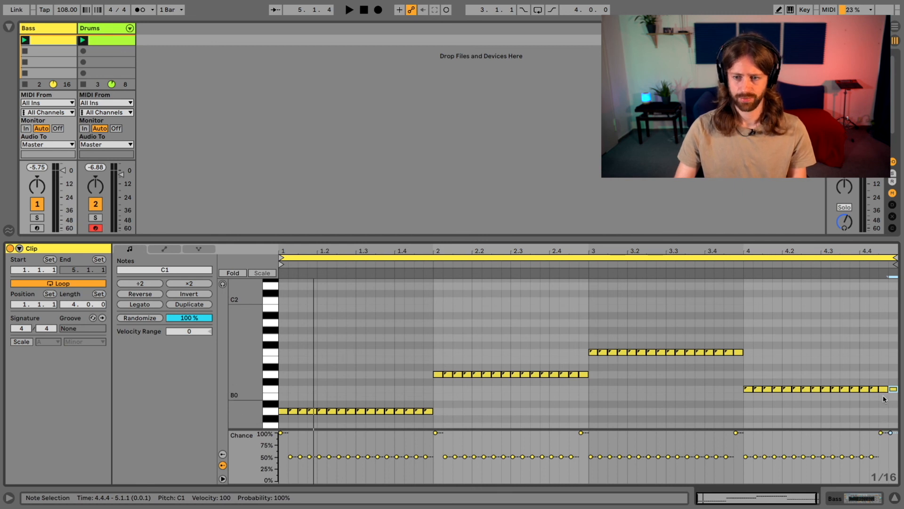
# Replace the last two C1 sixteenths of bar 4 with a descending B0 and A#0 approach.
pyautogui.click(884, 390)
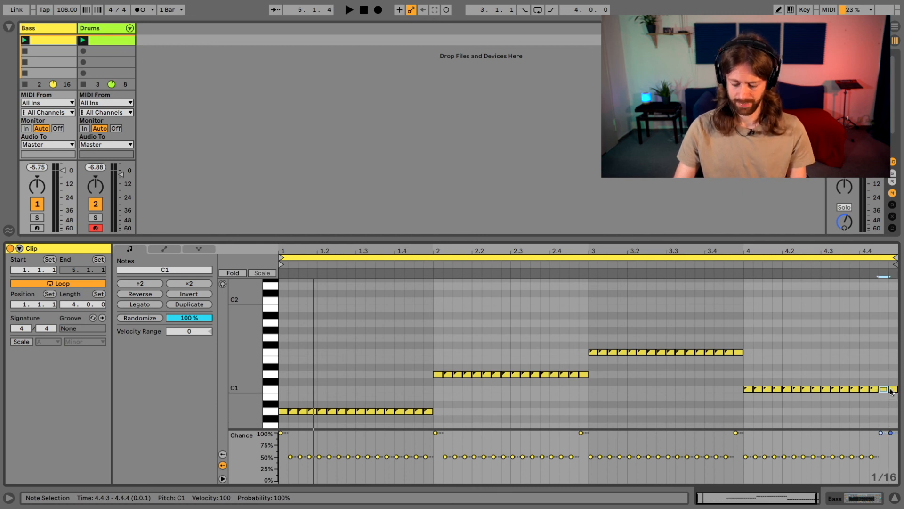
pyautogui.press('Delete')
pyautogui.click(892, 390)
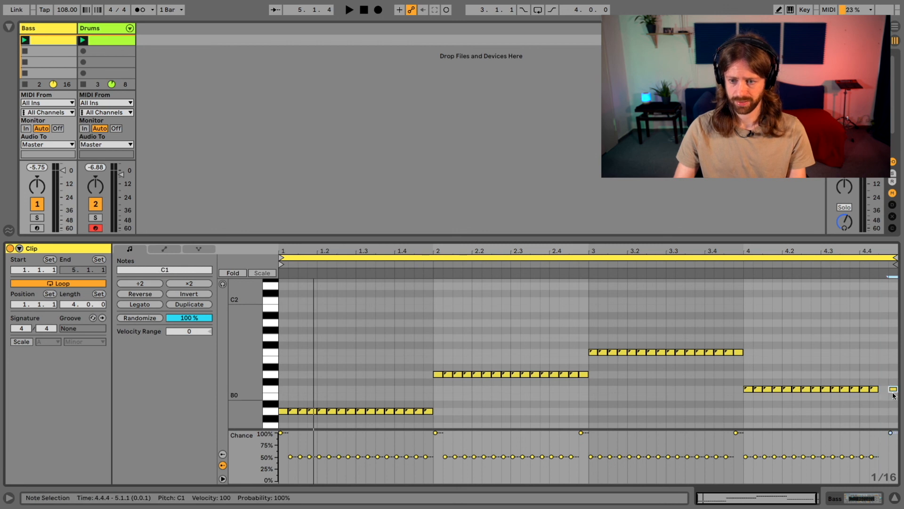
pyautogui.press('Delete')
pyautogui.doubleClick(894, 404)
pyautogui.doubleClick(885, 398)
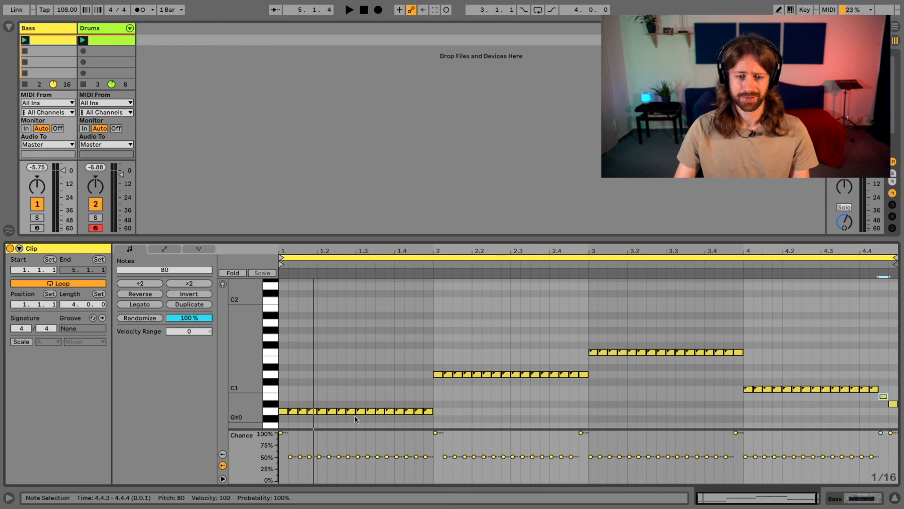
# Play the clip and audition 26% and 39% probability on all sixteenths below 100%, settling on 62%.
pyautogui.press('space')
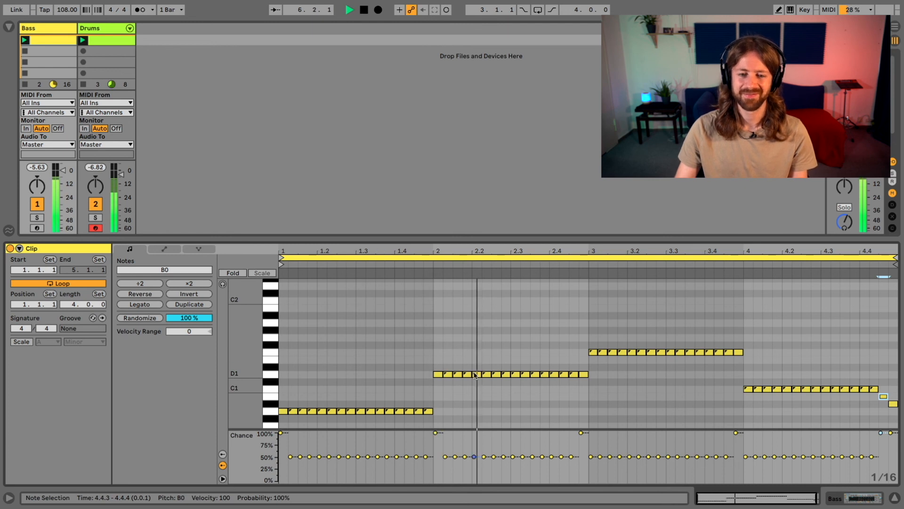
pyautogui.moveTo(285, 469)
pyautogui.mouseDown()
pyautogui.moveTo(690, 481)
pyautogui.moveTo(892, 444)
pyautogui.moveTo(872, 464)
pyautogui.mouseUp()
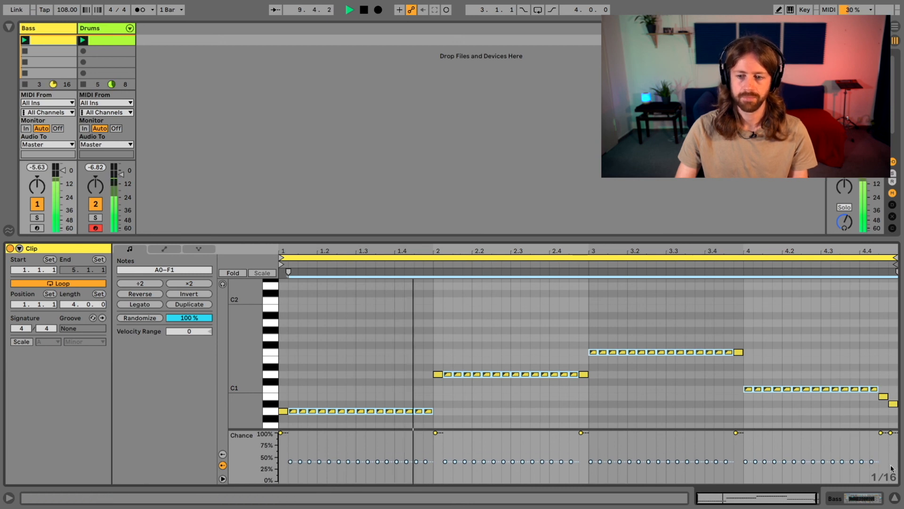
pyautogui.moveTo(872, 463); pyautogui.dragTo(872, 469)
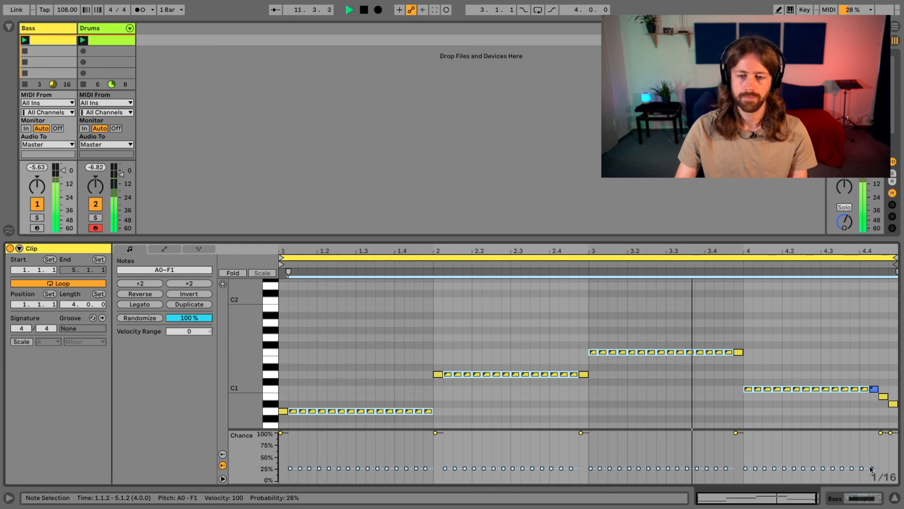
pyautogui.moveTo(870, 470); pyautogui.dragTo(870, 464)
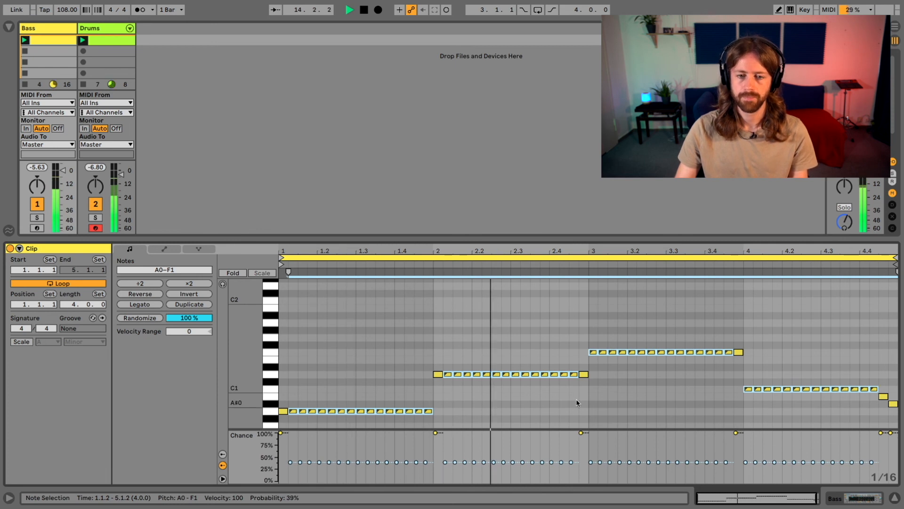
pyautogui.click(634, 402)
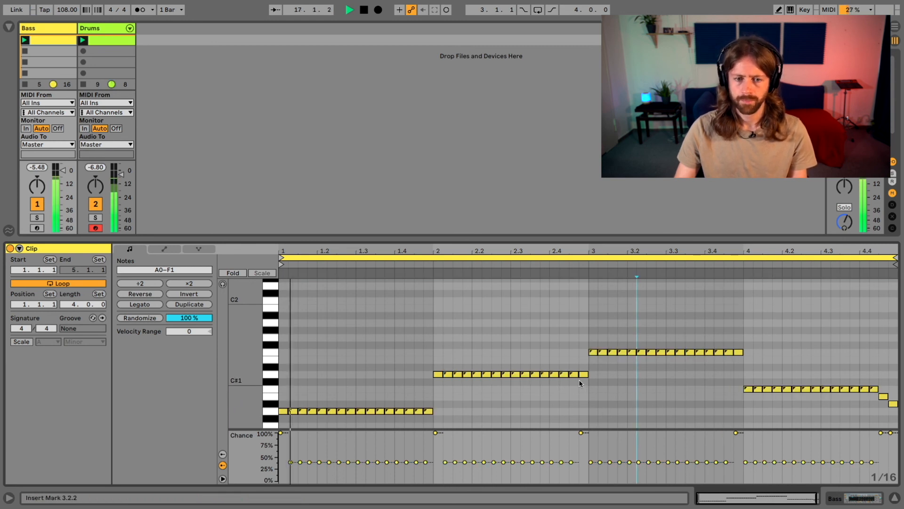
pyautogui.moveTo(287, 474); pyautogui.dragTo(882, 445)
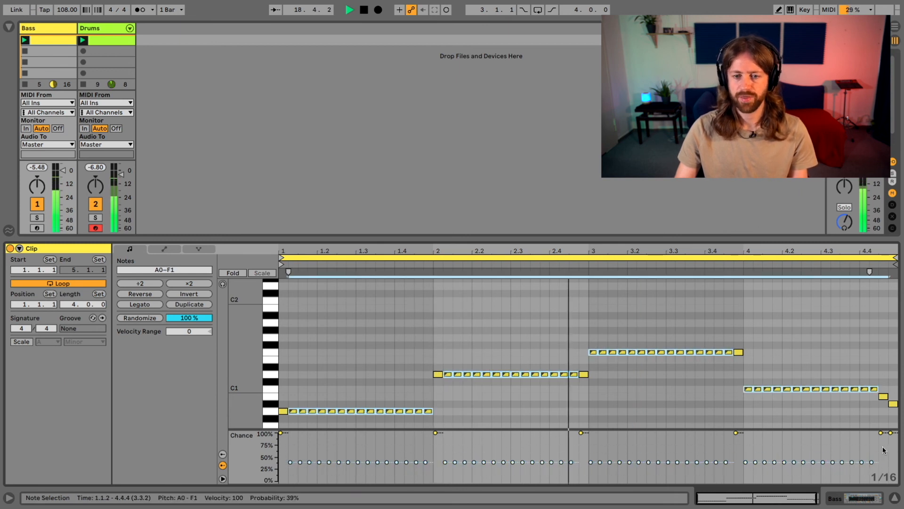
pyautogui.moveTo(872, 462); pyautogui.dragTo(871, 451)
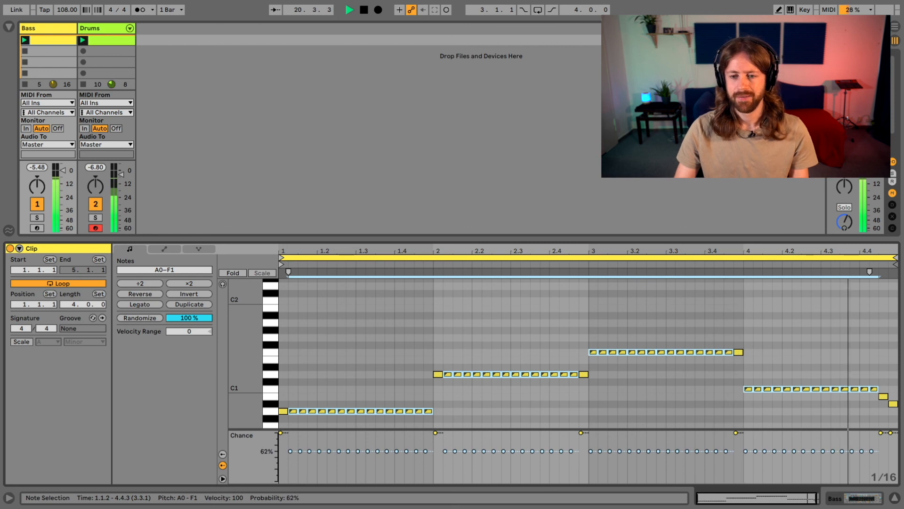
# Scatter the probabilities of individual sixteenths across all four bars to varied values between 0% and 100%, with bar 4's last C1 at 42%.
pyautogui.click(311, 457)
pyautogui.moveTo(310, 452)
pyautogui.mouseDown()
pyautogui.moveTo(310, 473)
pyautogui.moveTo(348, 481)
pyautogui.mouseUp()
pyautogui.moveTo(396, 451)
pyautogui.mouseDown()
pyautogui.moveTo(397, 477)
pyautogui.moveTo(417, 440)
pyautogui.mouseUp()
pyautogui.moveTo(474, 451); pyautogui.dragTo(473, 481)
pyautogui.moveTo(512, 451)
pyautogui.mouseDown()
pyautogui.moveTo(513, 432)
pyautogui.moveTo(494, 464)
pyautogui.moveTo(532, 432)
pyautogui.moveTo(552, 471)
pyautogui.moveTo(571, 435)
pyautogui.moveTo(600, 469)
pyautogui.moveTo(610, 442)
pyautogui.moveTo(620, 470)
pyautogui.moveTo(658, 432)
pyautogui.moveTo(668, 461)
pyautogui.mouseUp()
pyautogui.moveTo(697, 453)
pyautogui.mouseDown()
pyautogui.moveTo(694, 477)
pyautogui.moveTo(716, 447)
pyautogui.moveTo(765, 446)
pyautogui.mouseUp()
pyautogui.click(759, 450)
pyautogui.click(774, 454)
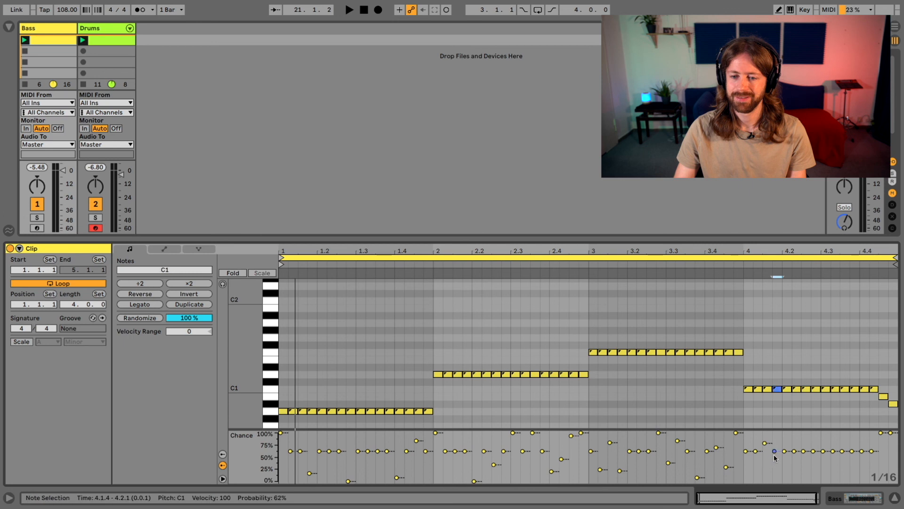
pyautogui.moveTo(794, 451)
pyautogui.mouseDown()
pyautogui.moveTo(804, 432)
pyautogui.moveTo(833, 473)
pyautogui.moveTo(842, 446)
pyautogui.moveTo(852, 469)
pyautogui.moveTo(862, 448)
pyautogui.moveTo(871, 461)
pyautogui.mouseUp()
# Play the clip with the varied probabilities and raise the song tempo to 137 BPM.
pyautogui.press('space')
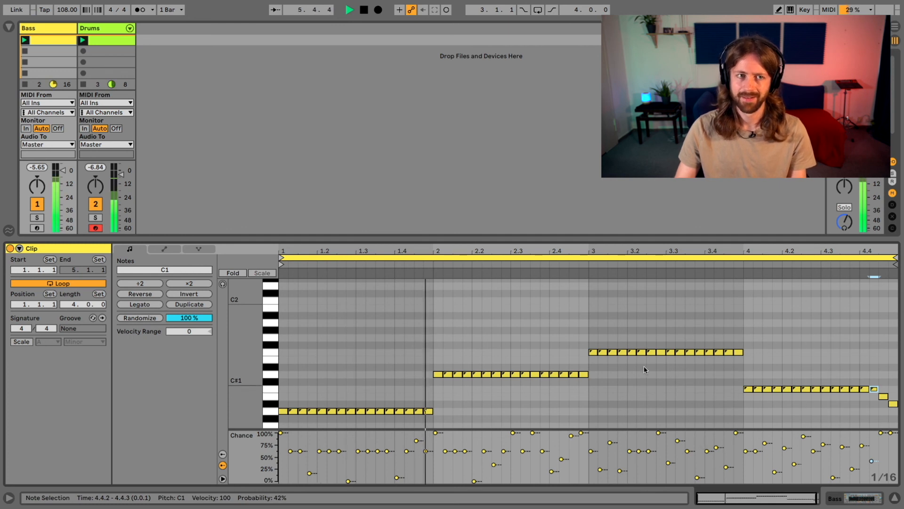
pyautogui.moveTo(67, 9); pyautogui.dragTo(67, 6)
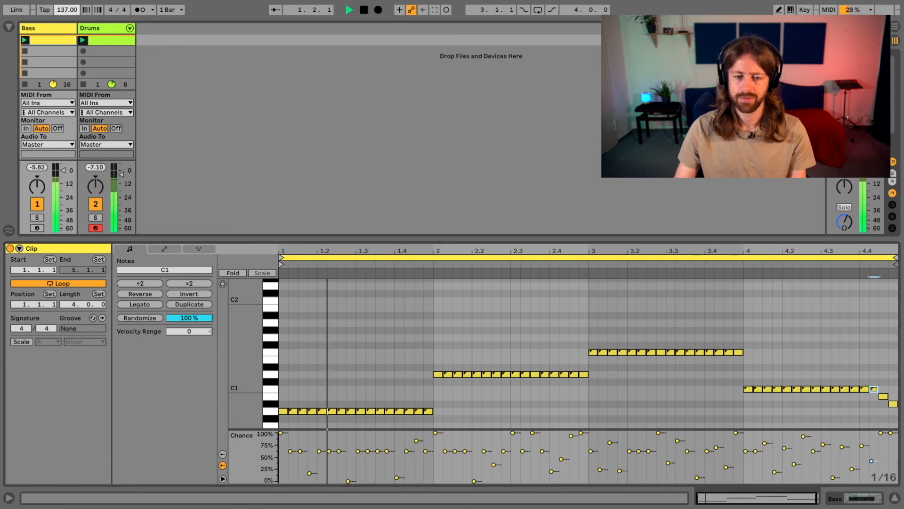